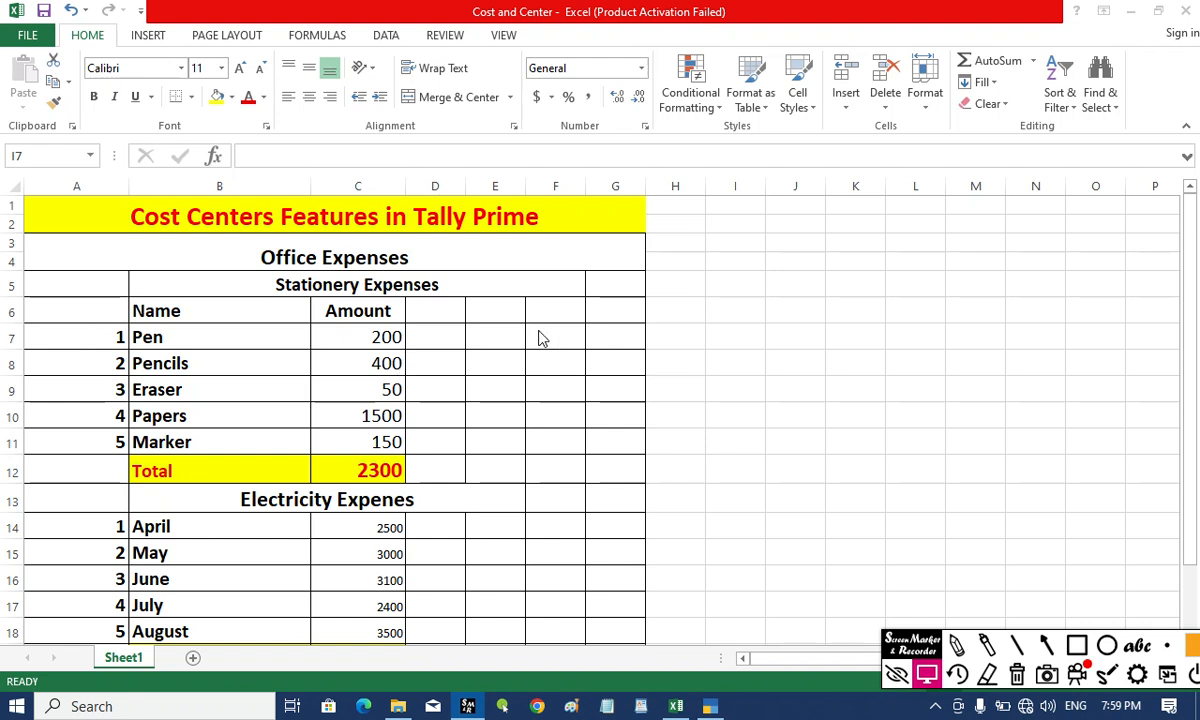
Review the Office Expenses heading and its Stationery and Electricity expense sections in the cost centre sheet.
click(568, 330)
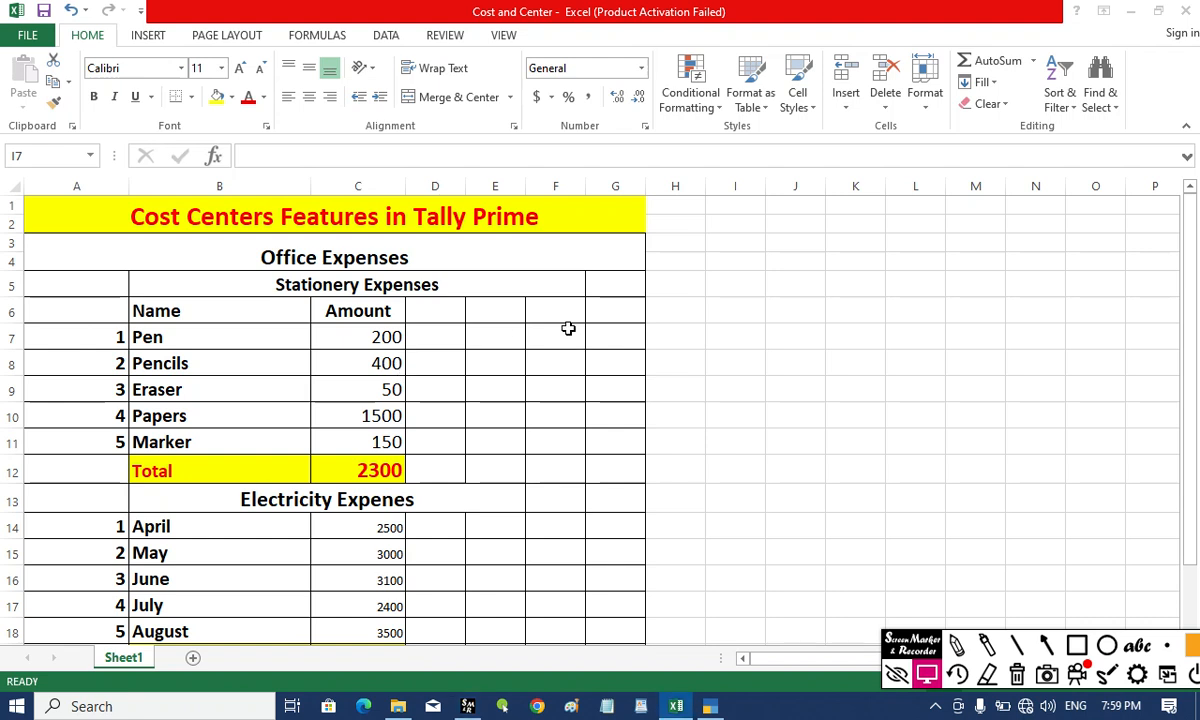
click(250, 257)
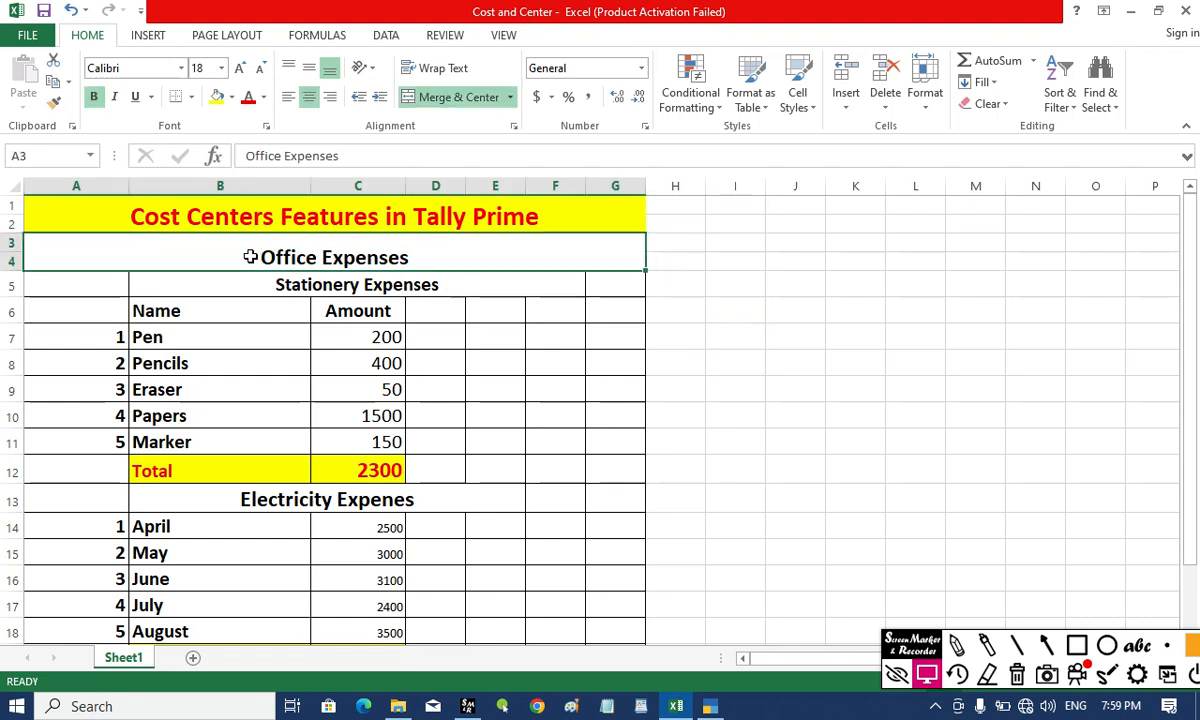
click(475, 382)
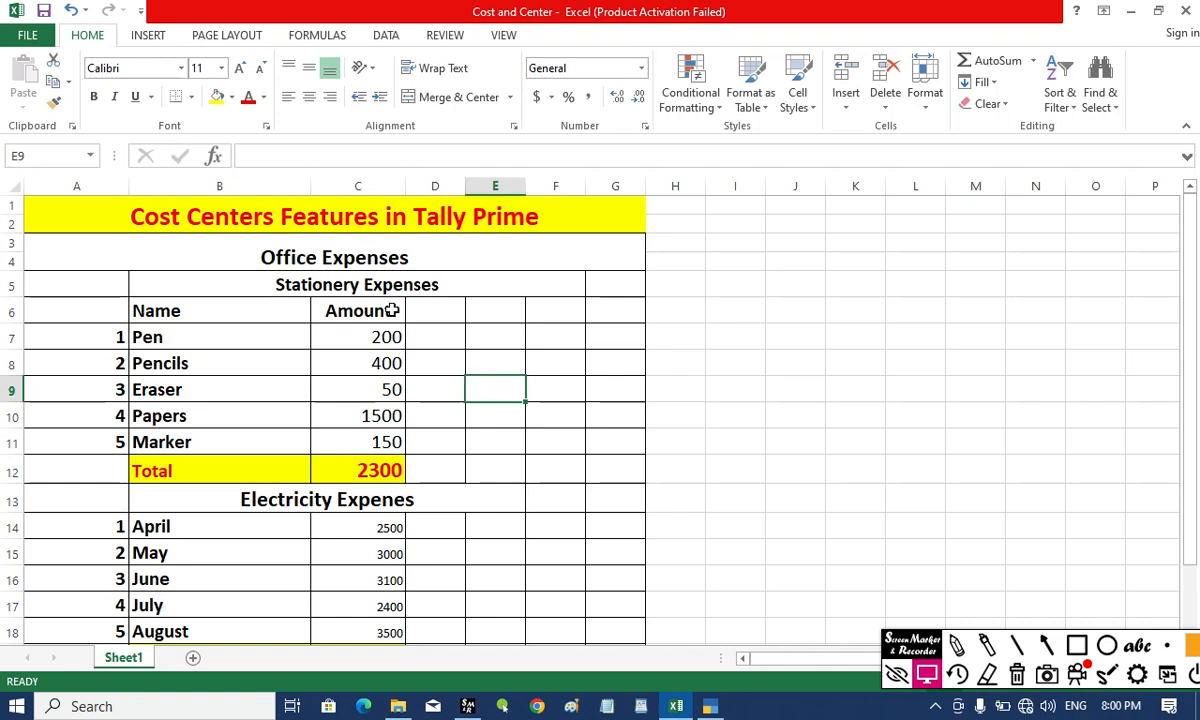
click(334, 252)
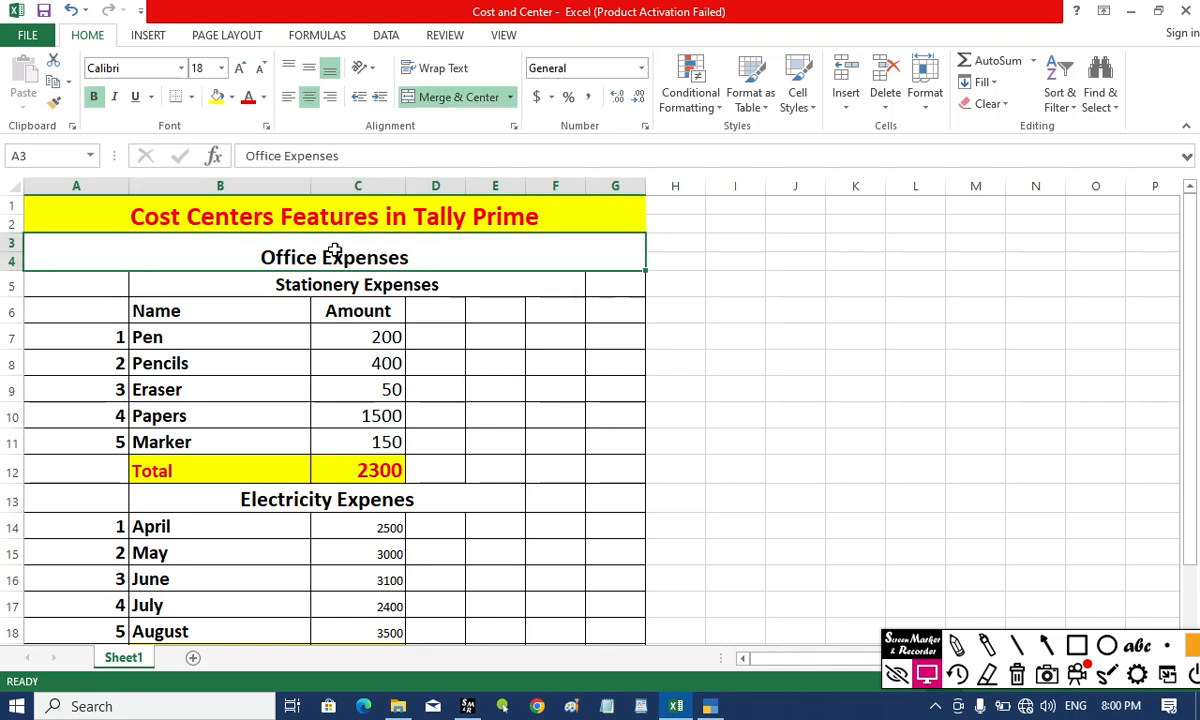
click(298, 281)
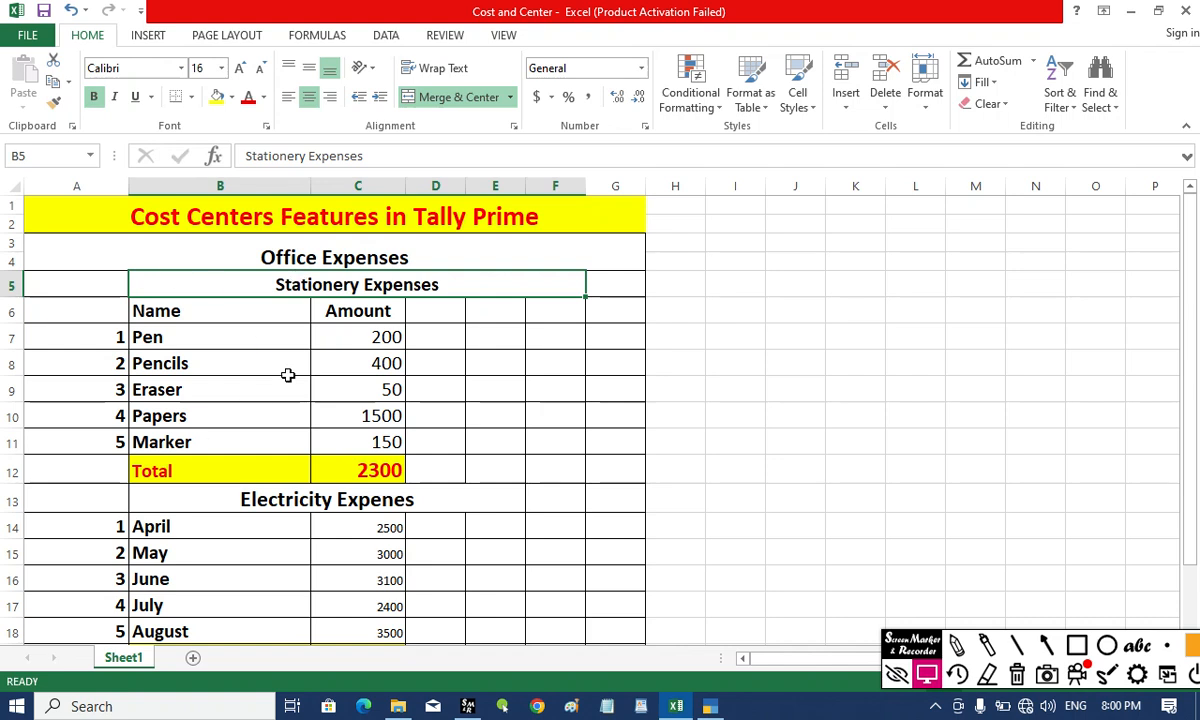
click(296, 499)
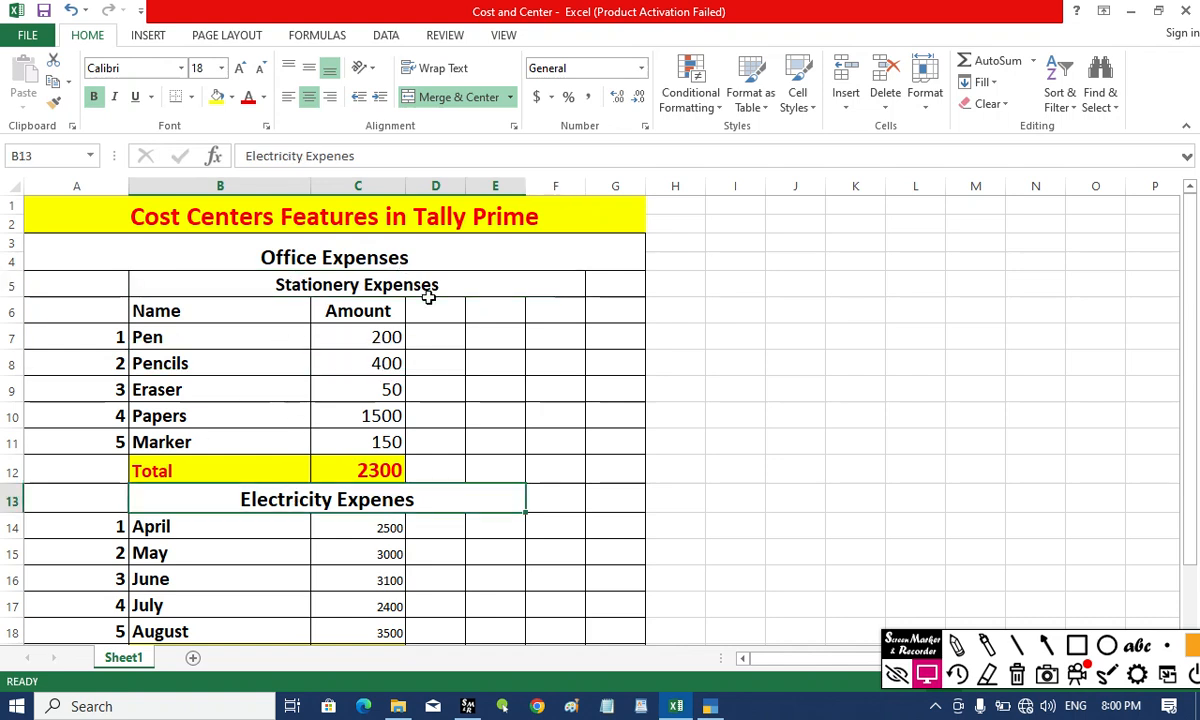
click(297, 286)
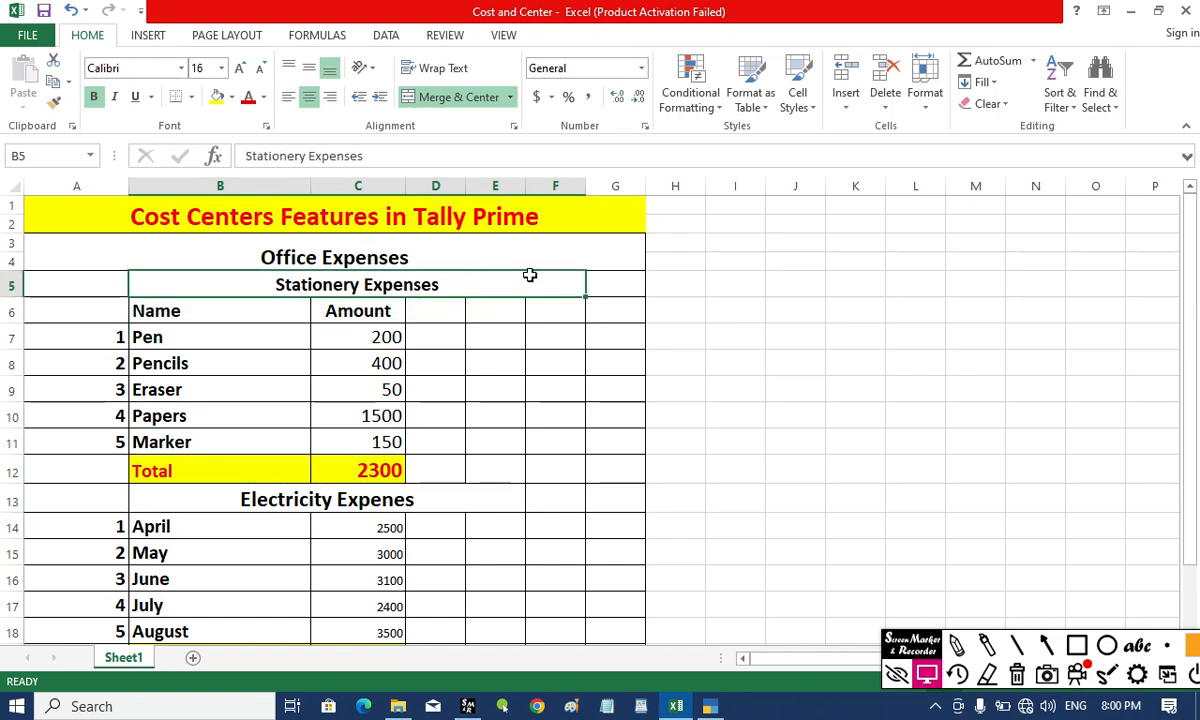
click(275, 504)
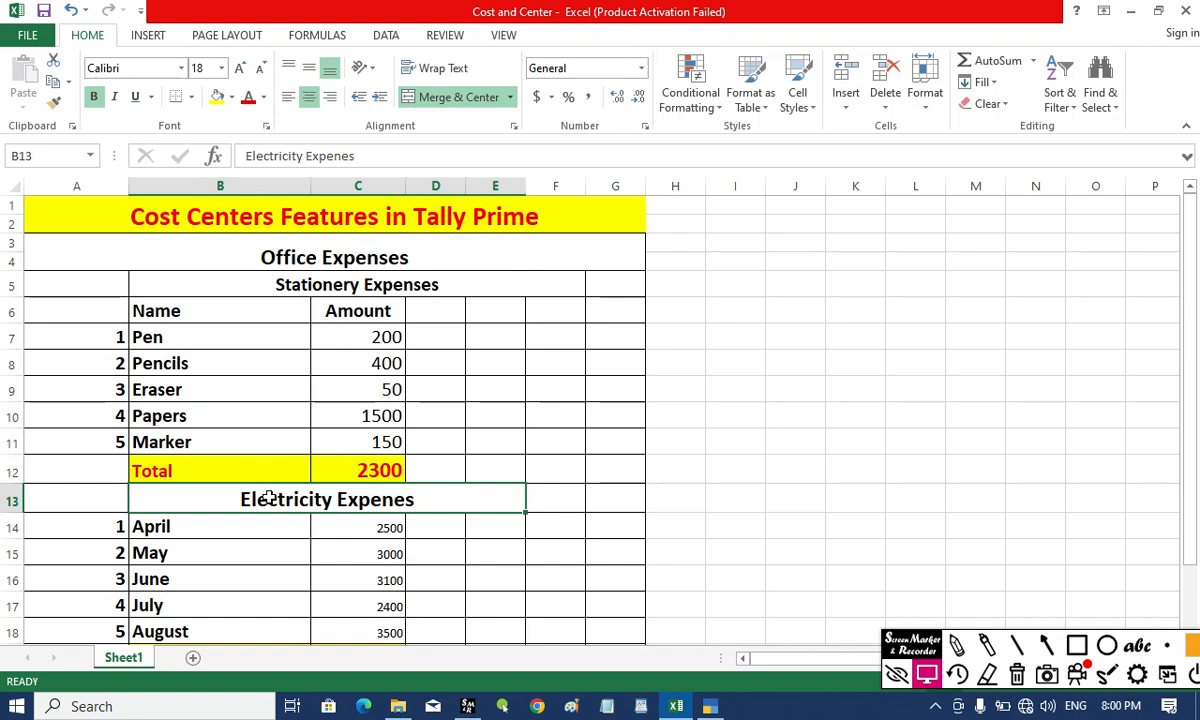
click(554, 509)
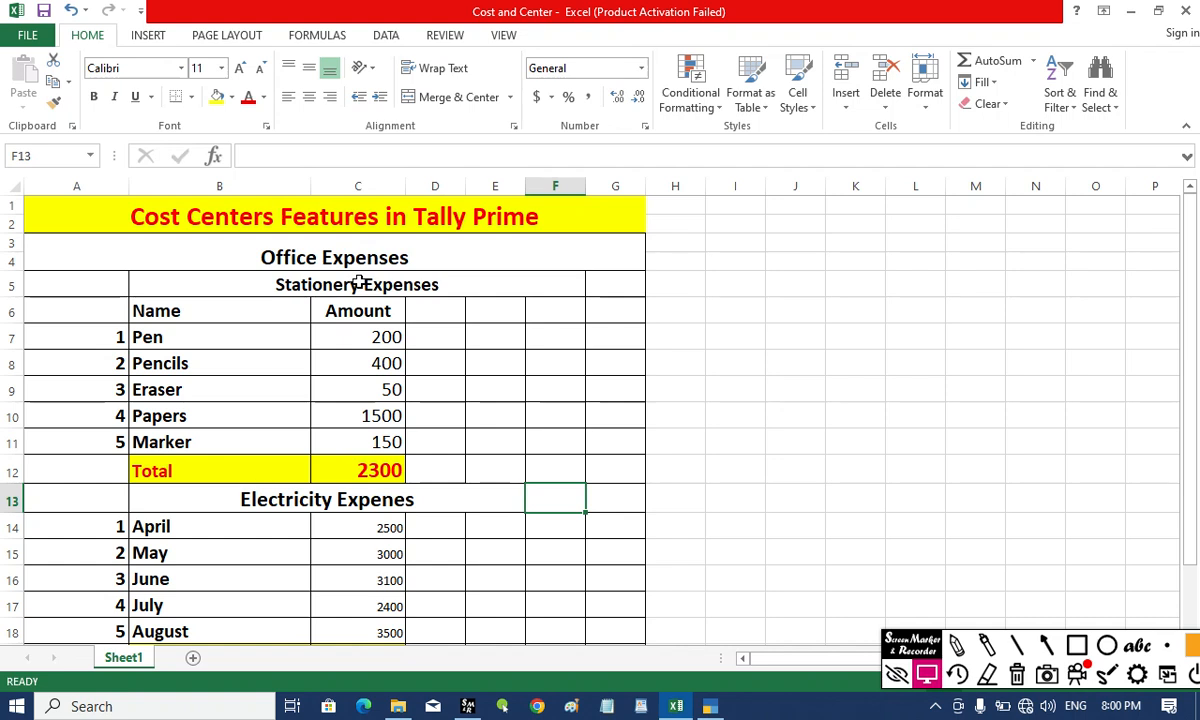
click(285, 489)
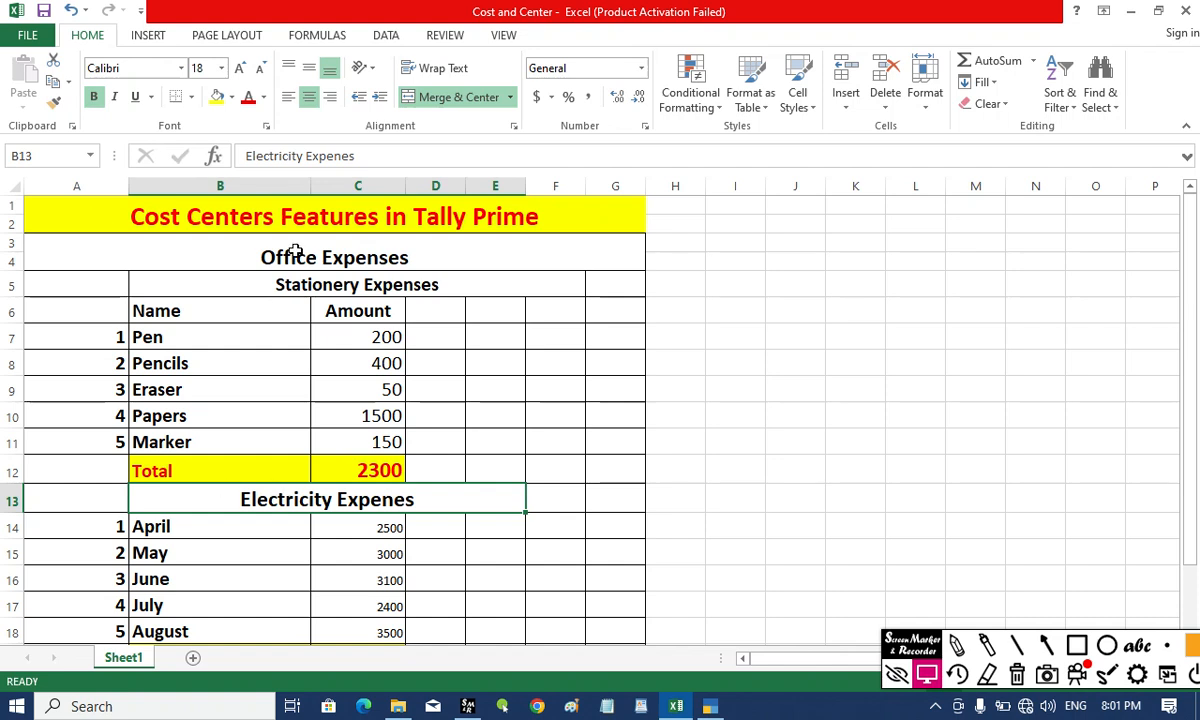
Examine each item and amount under Stationery Expenses, from Pen to Marker, and the total of the section.
click(318, 285)
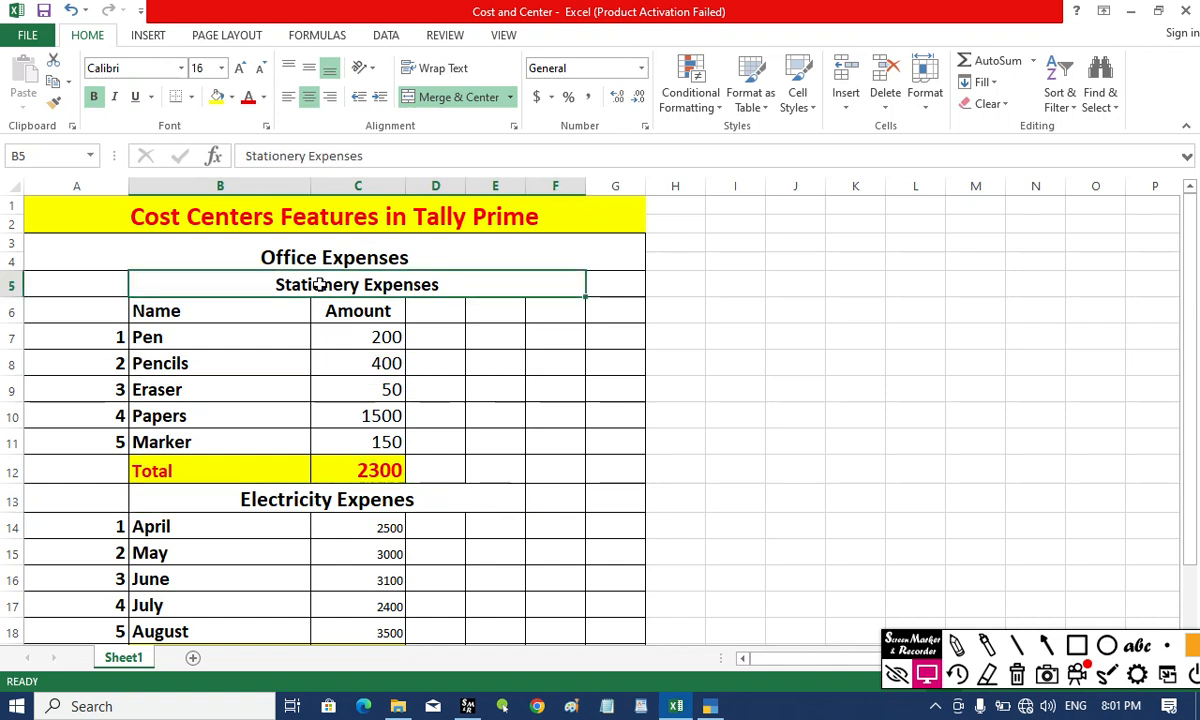
click(180, 338)
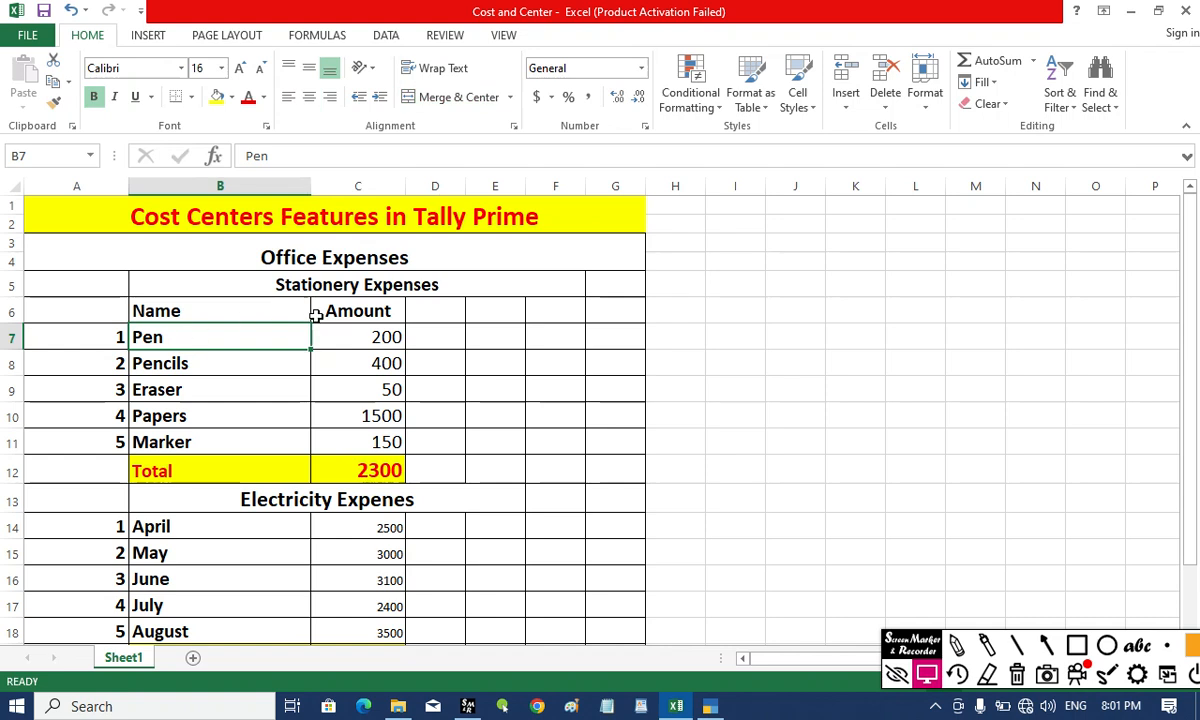
click(343, 338)
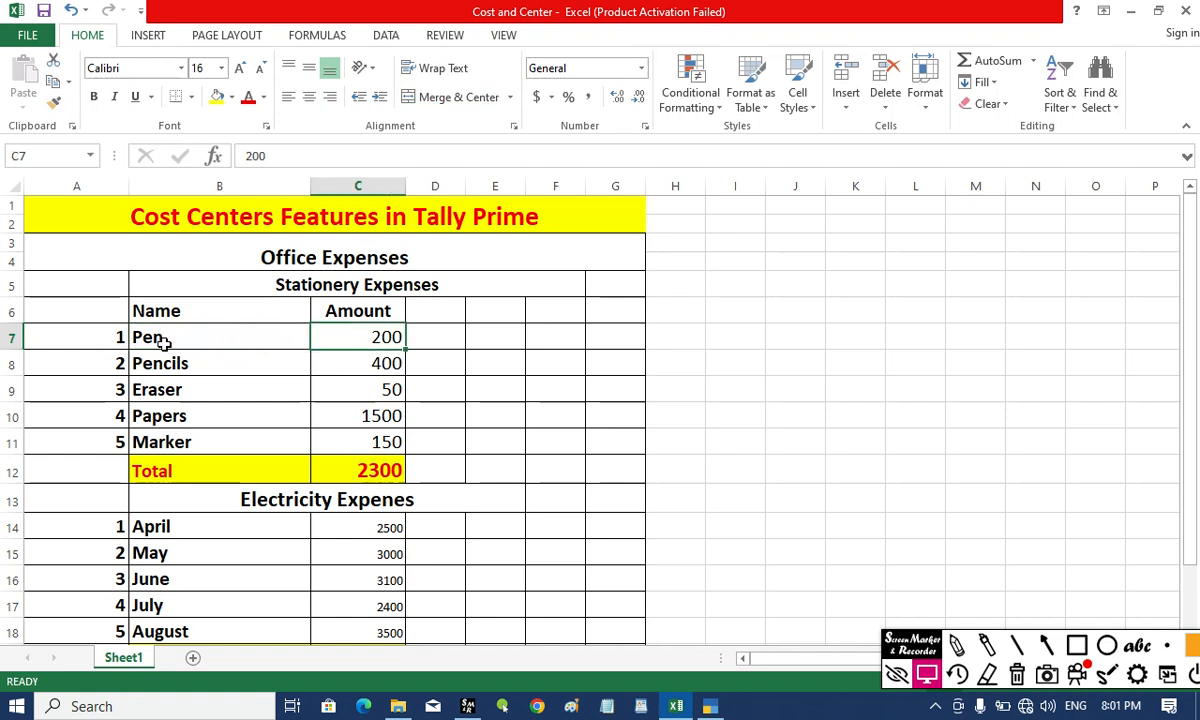
click(165, 340)
click(356, 336)
click(165, 356)
click(385, 356)
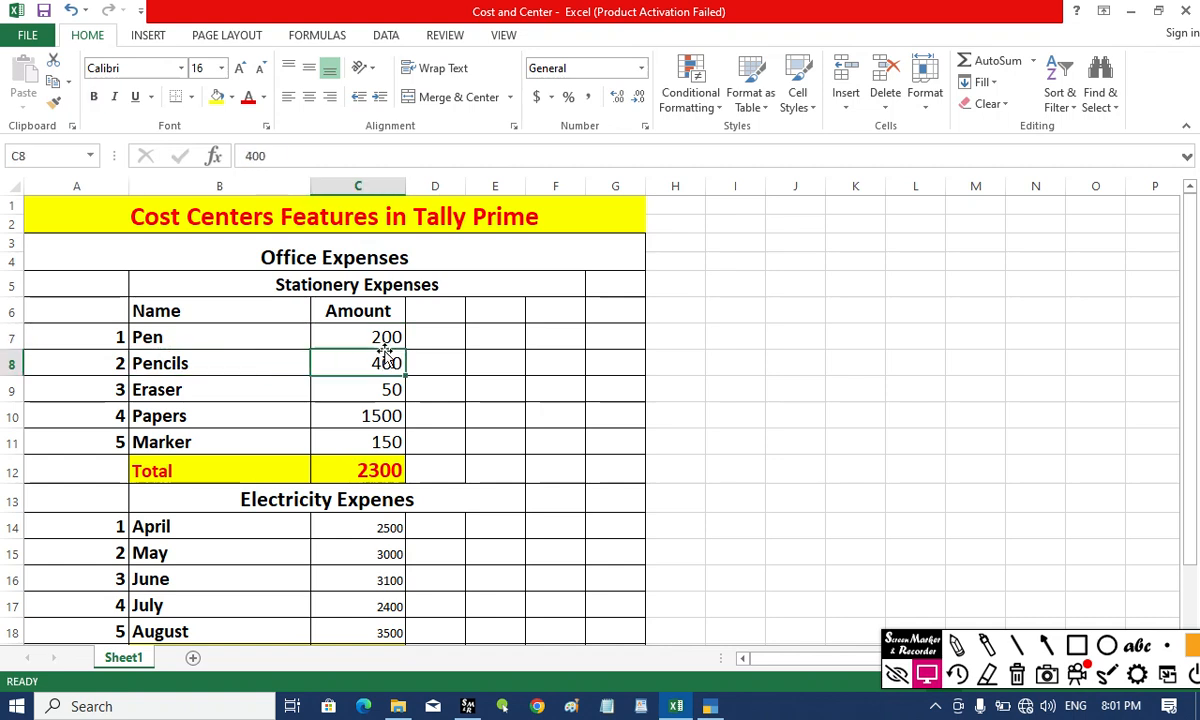
click(165, 388)
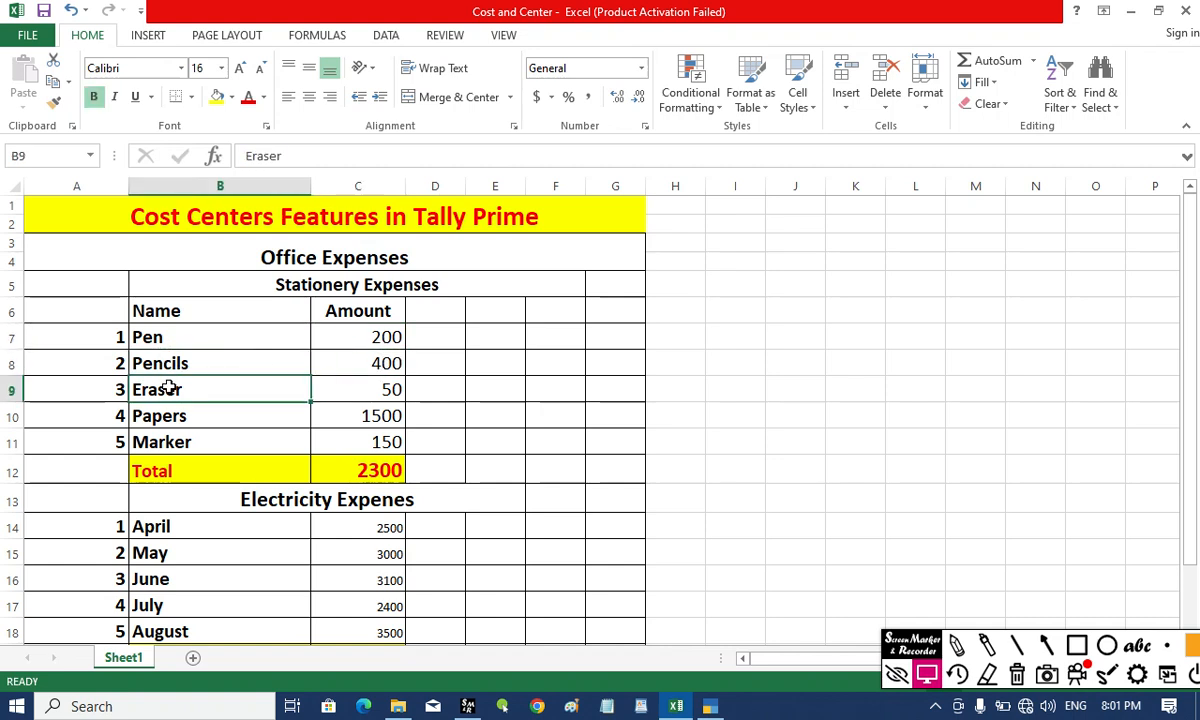
click(353, 384)
click(209, 415)
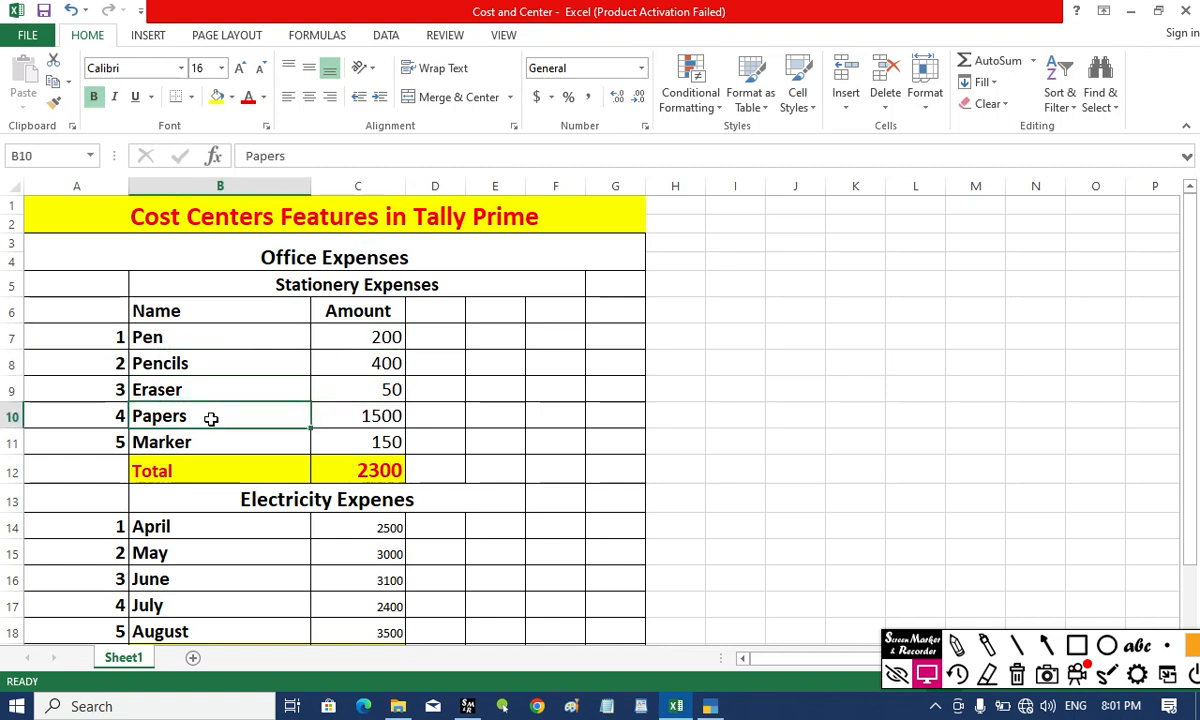
click(368, 411)
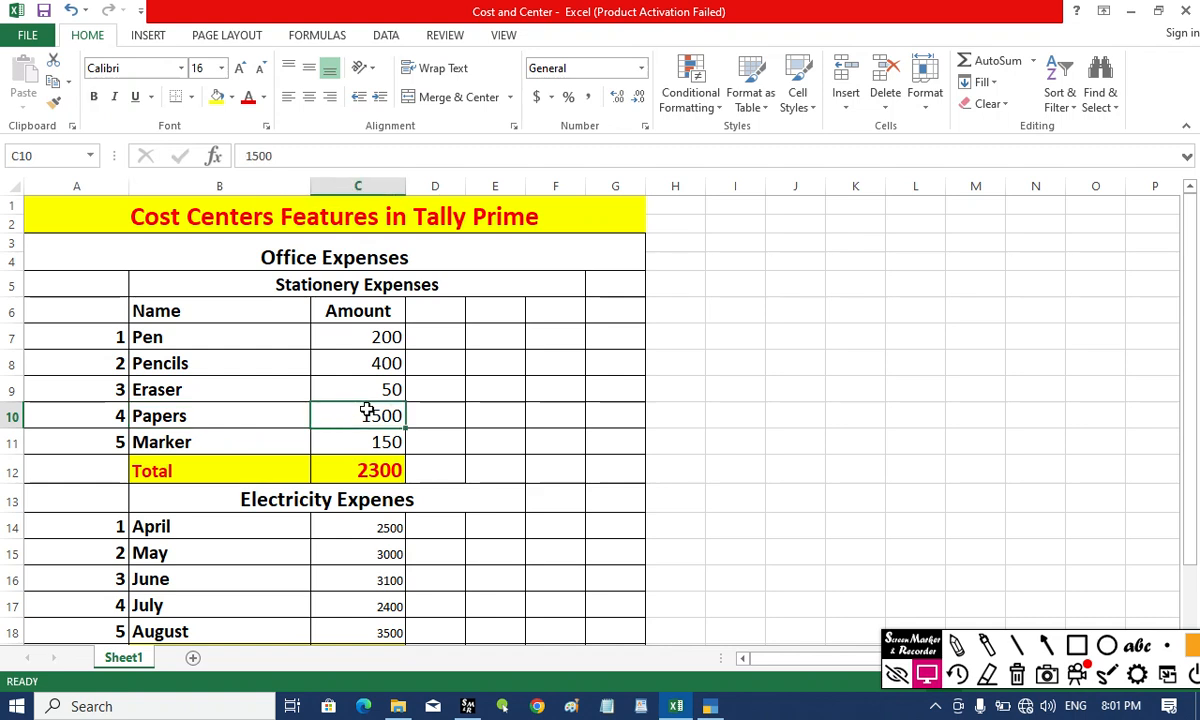
click(180, 436)
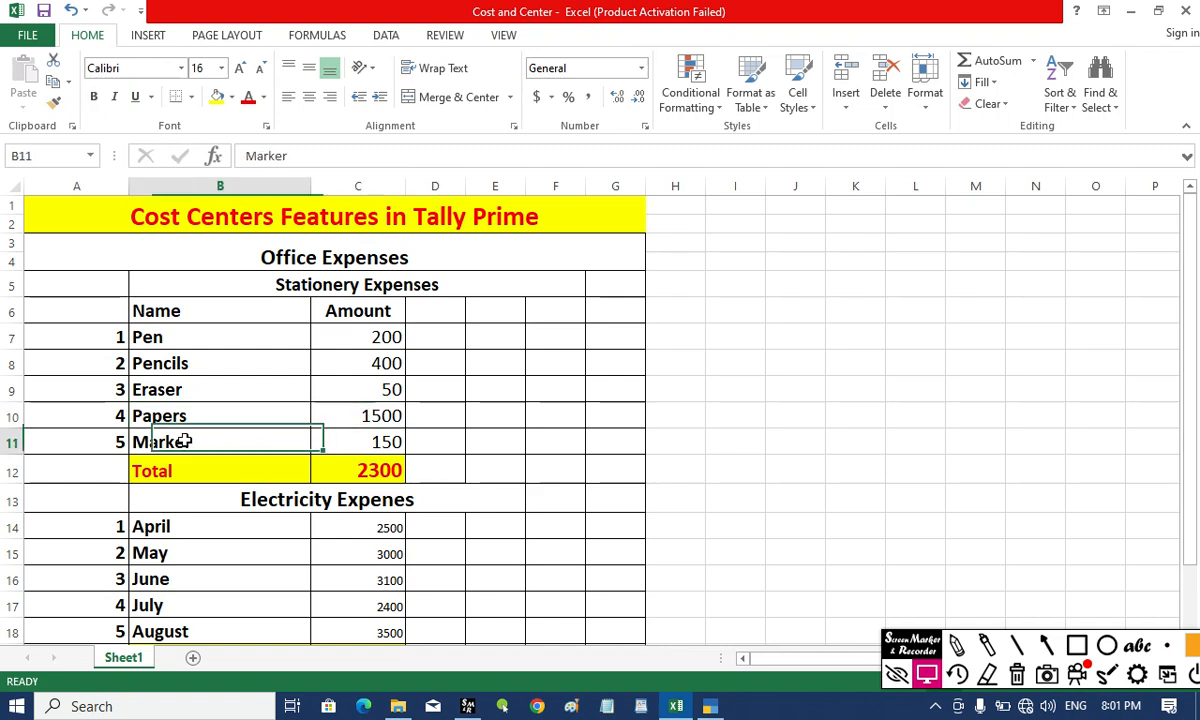
click(337, 432)
drag(352, 336, 351, 418)
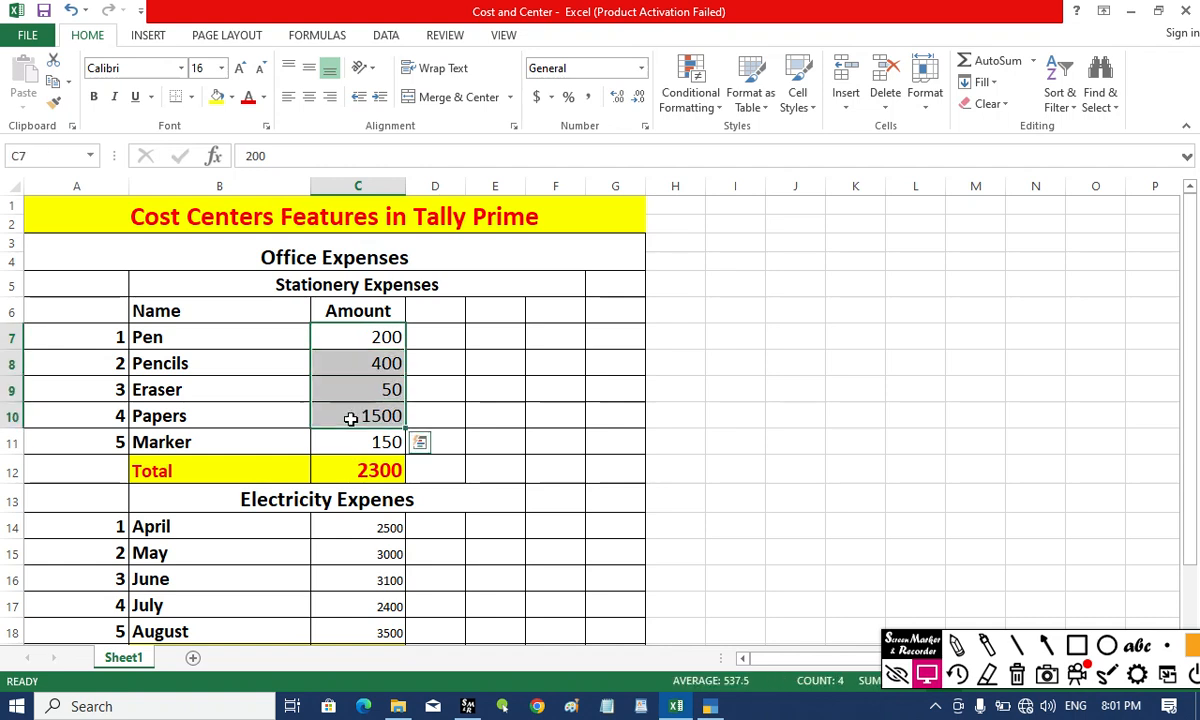
click(340, 469)
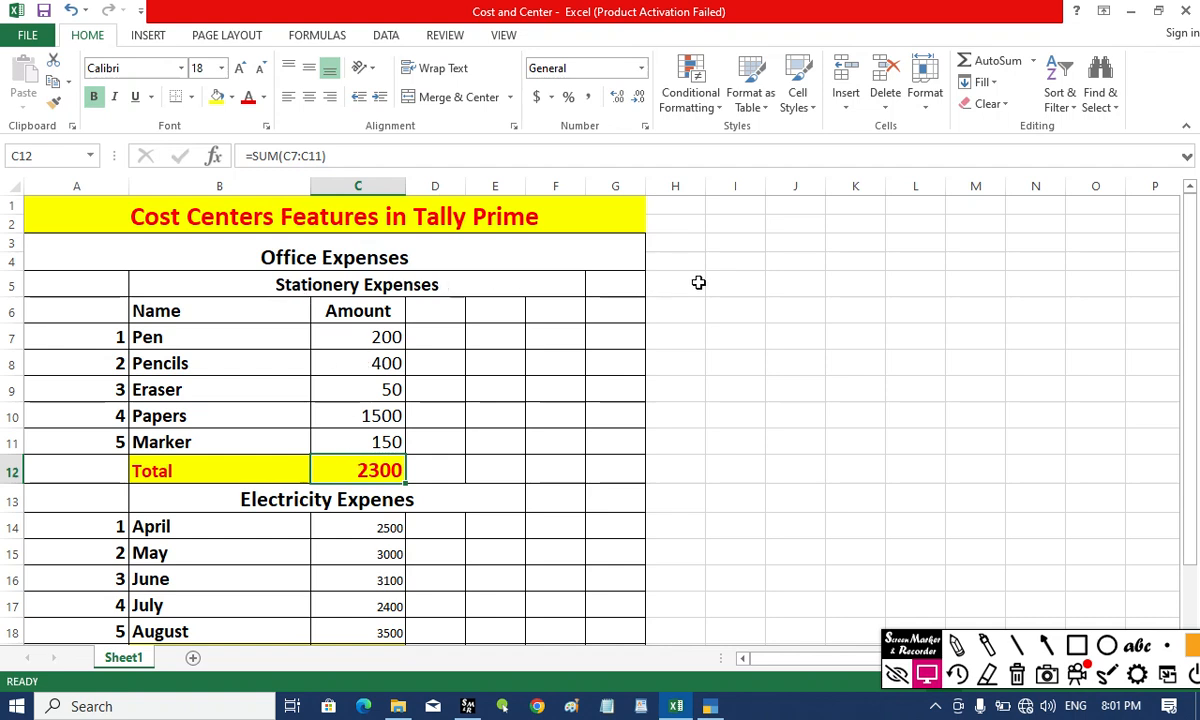
Enter the ledger labels Stationery A/c in cell J5 and Cash in cell J6.
click(817, 286)
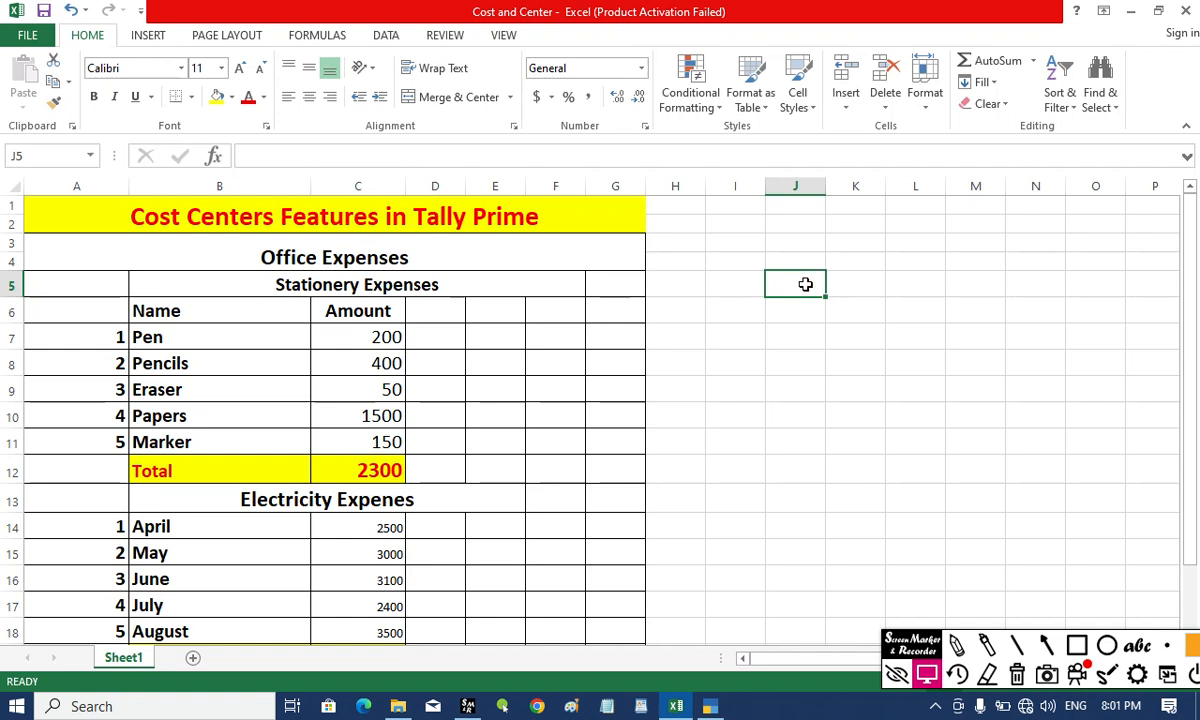
text(St)
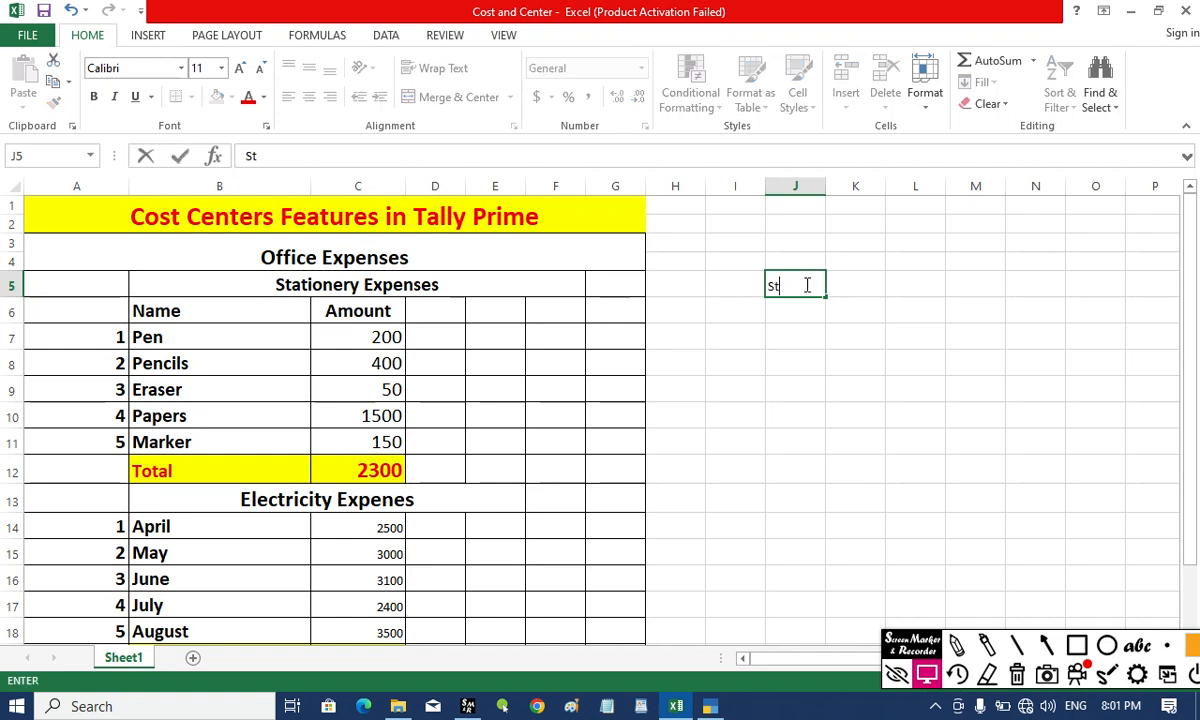
text(ationer)
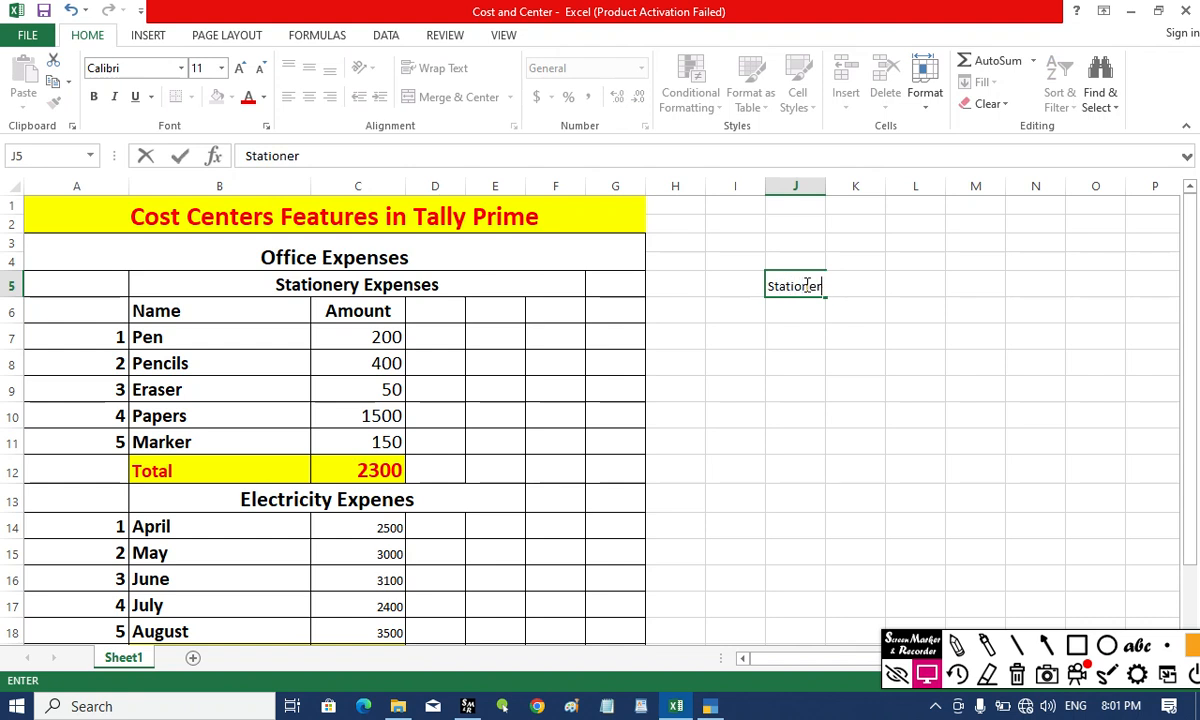
text(y A/c)
key(Return)
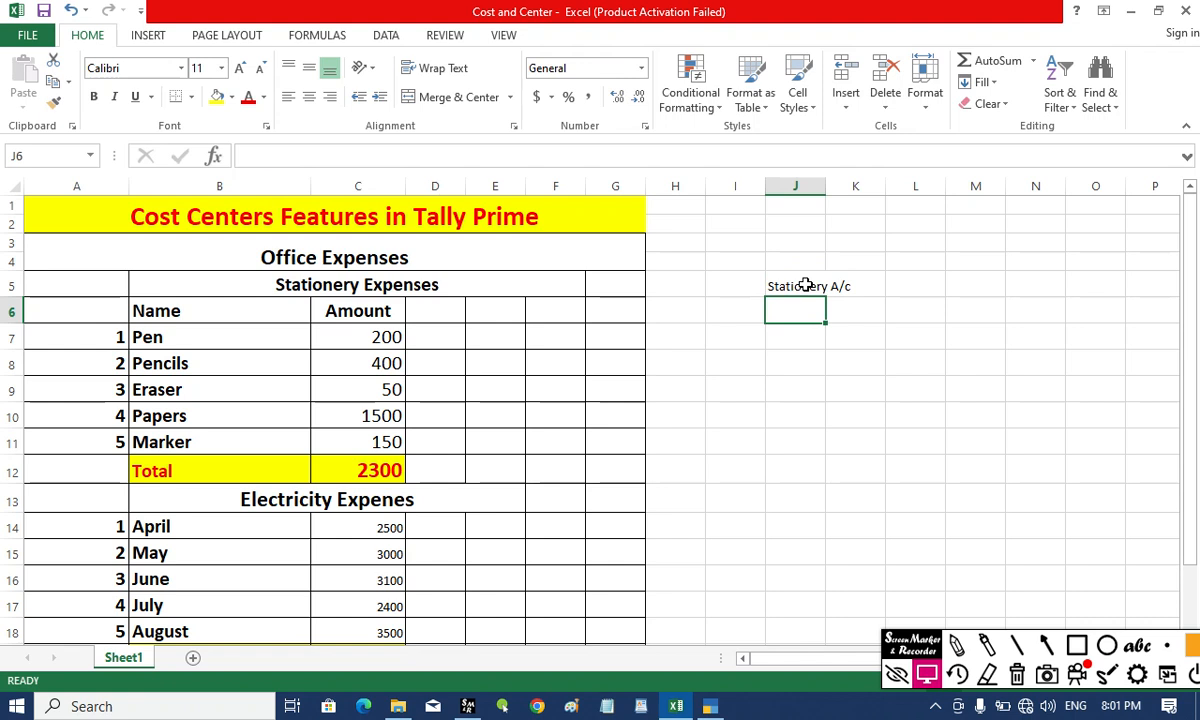
text(Cash)
key(Return)
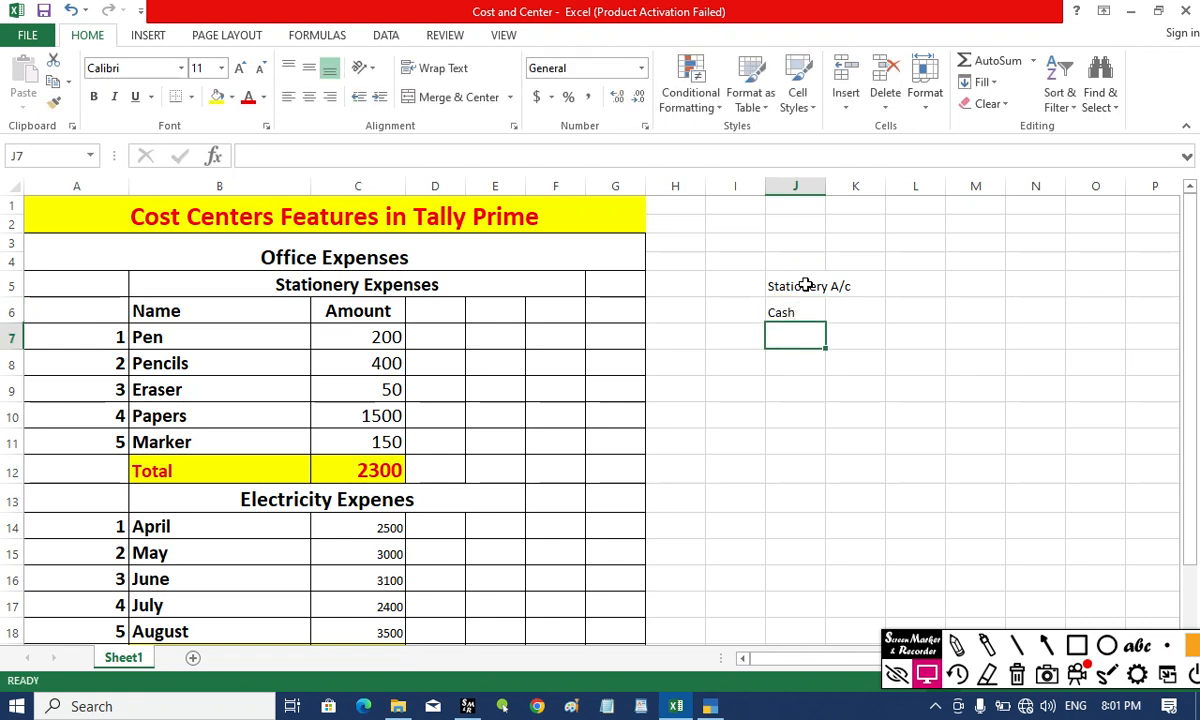
Widen column J to fit its labels and enter 2300 beside both Stationery A/c and Cash in K5 and K6.
drag(826, 186, 883, 187)
click(933, 311)
click(924, 282)
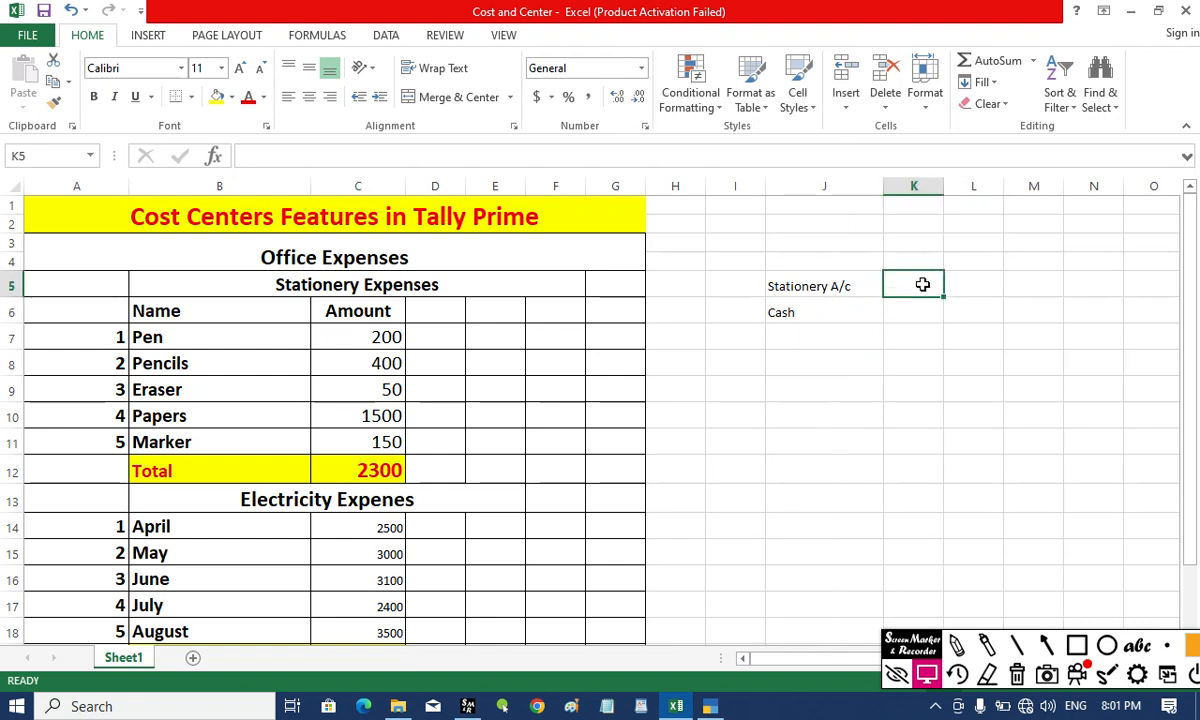
text(2300)
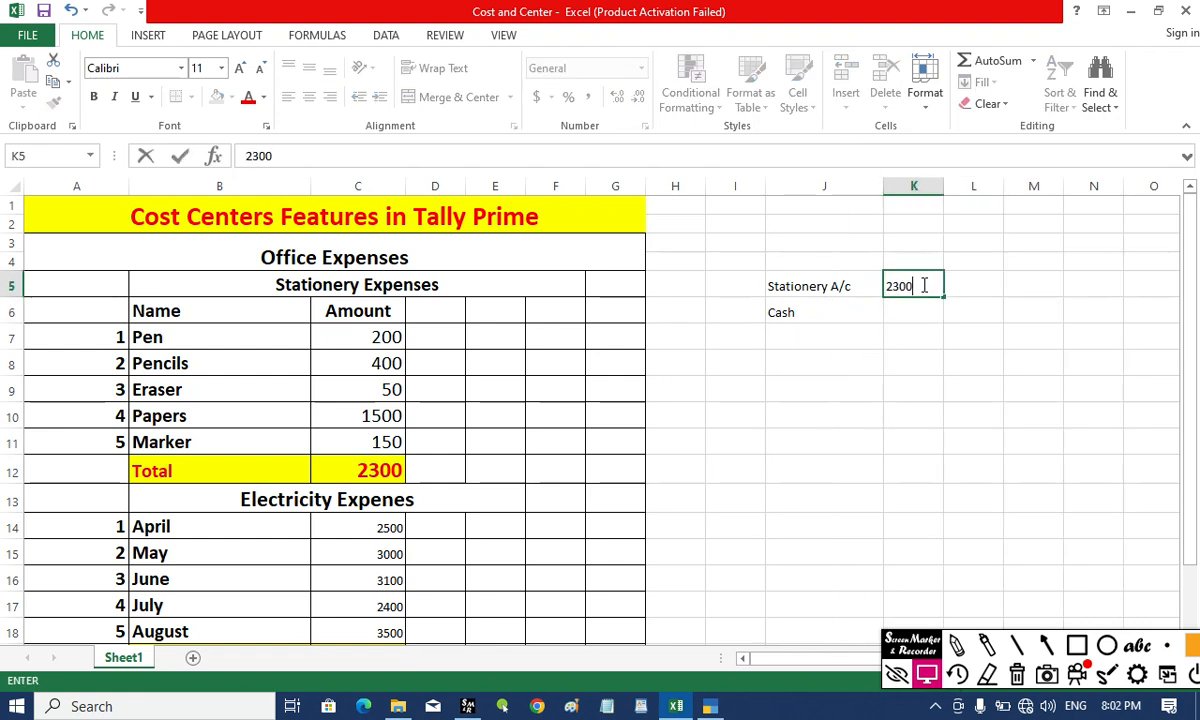
key(Return)
text(2300)
key(Return)
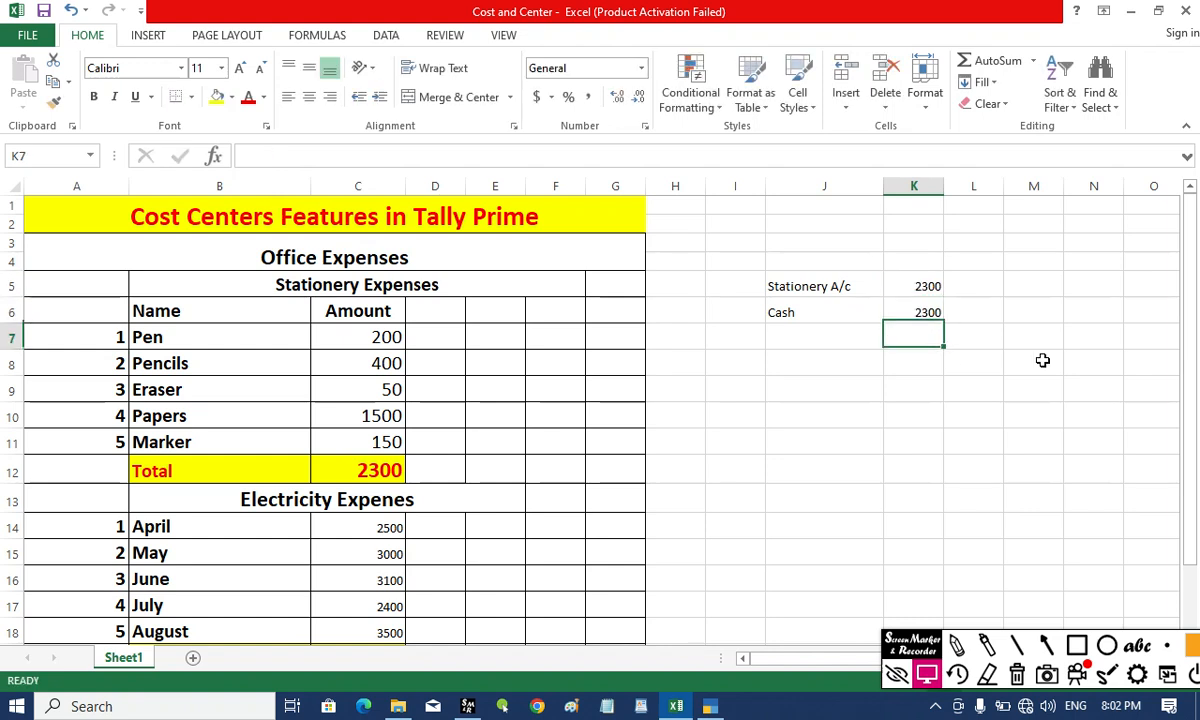
click(793, 285)
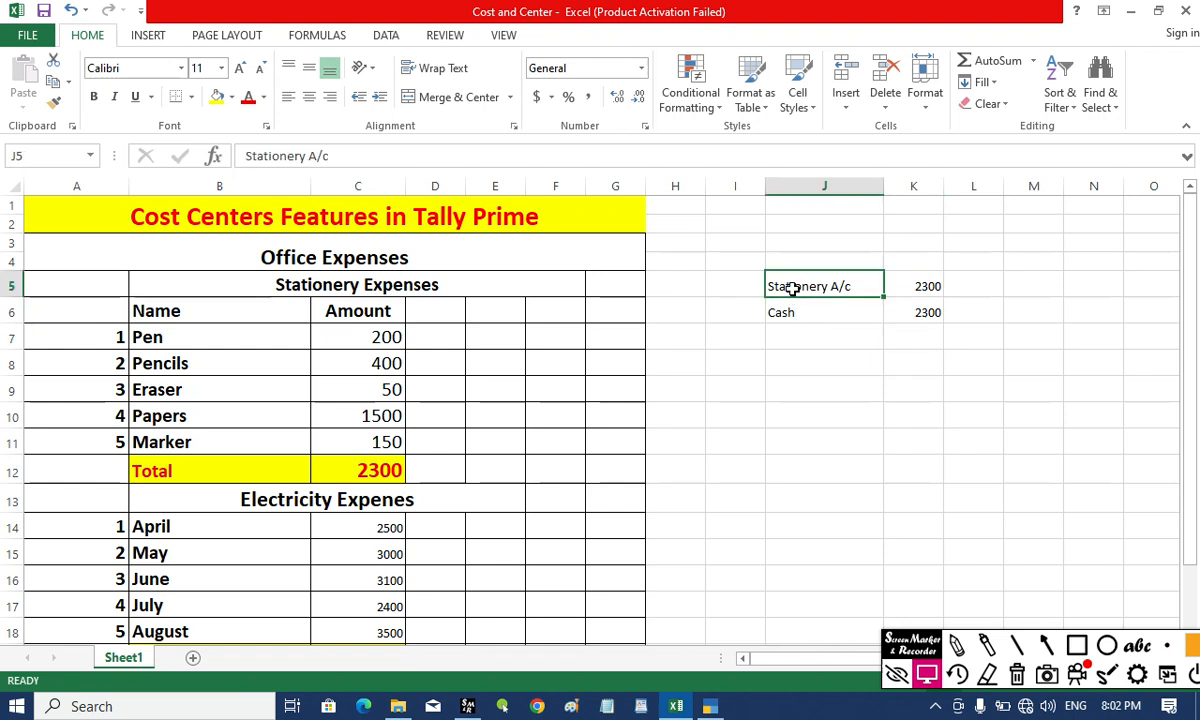
click(897, 285)
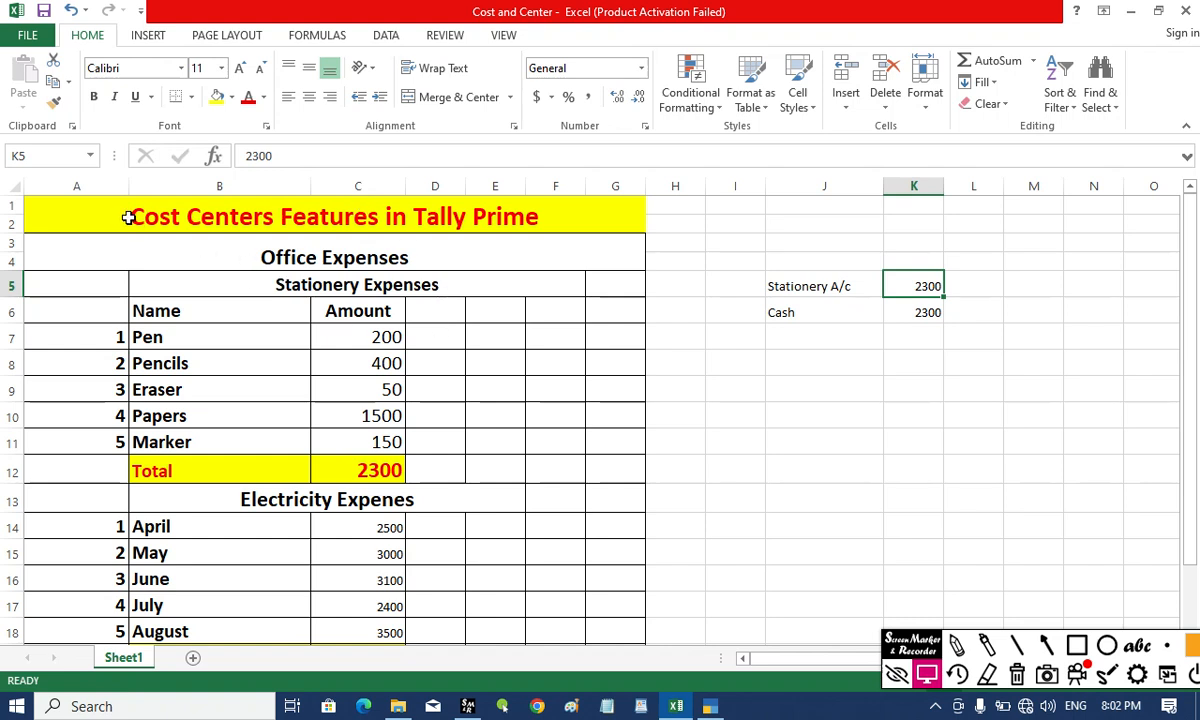
Enter the label E Bill in cell J9 and the amount 14500 beside it in K9.
click(779, 407)
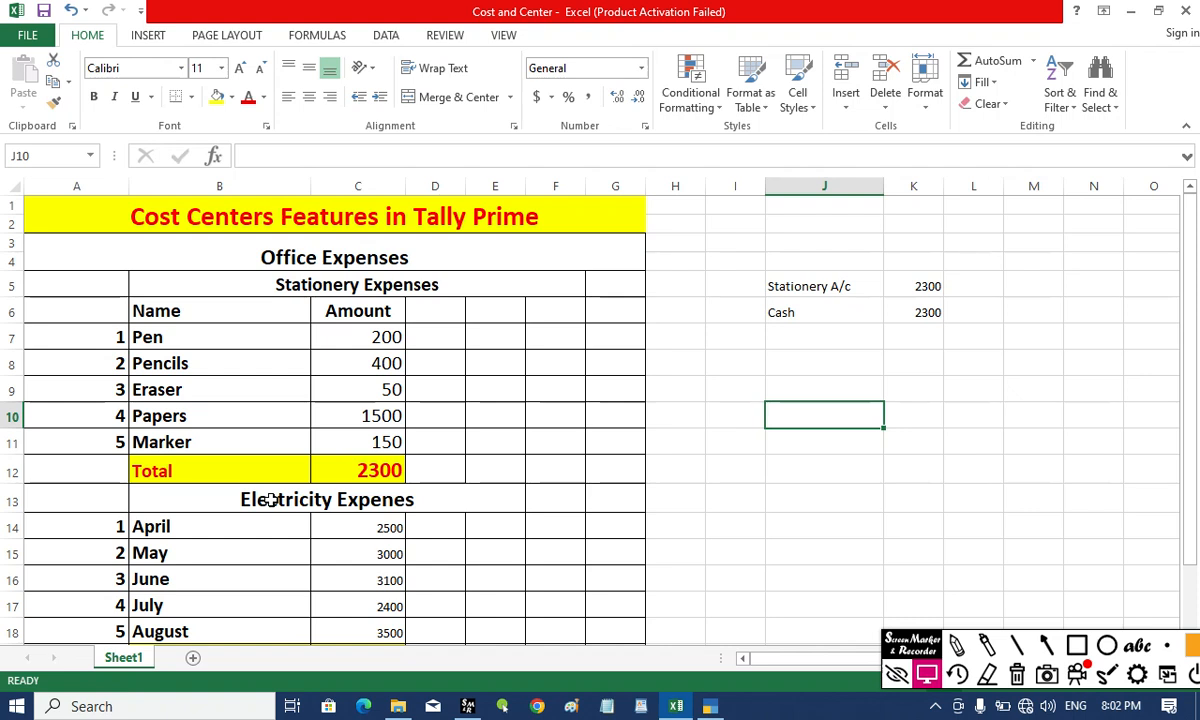
click(782, 388)
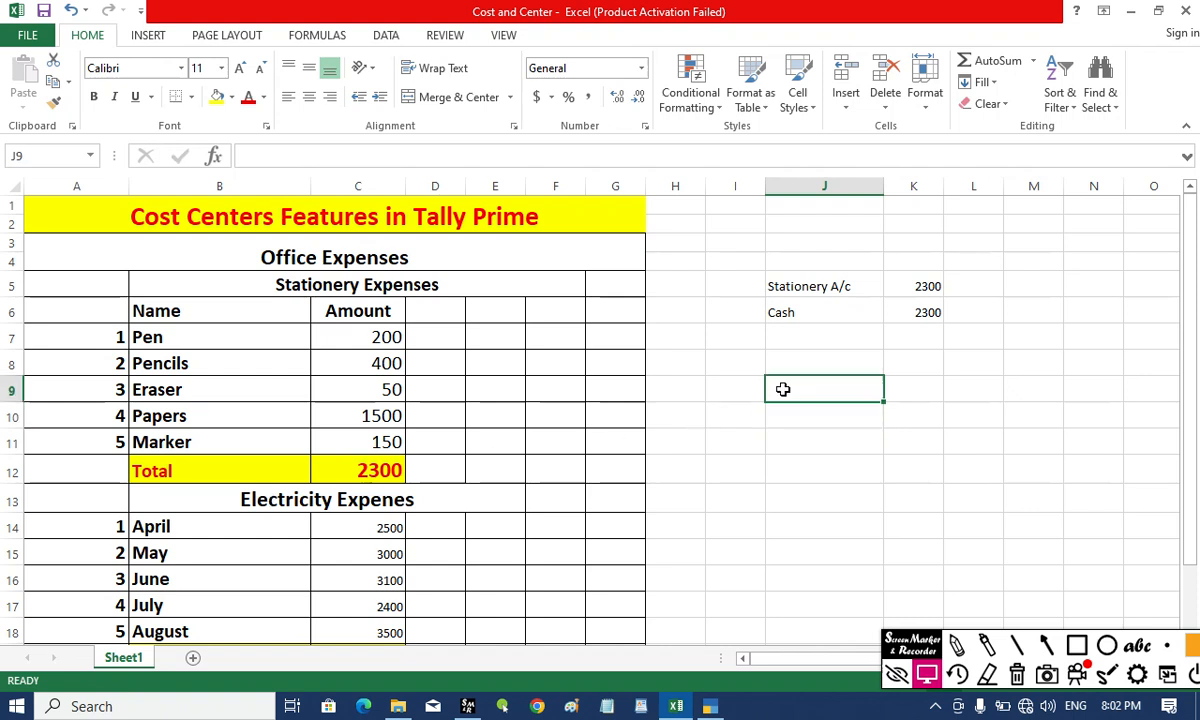
text(E Bil)
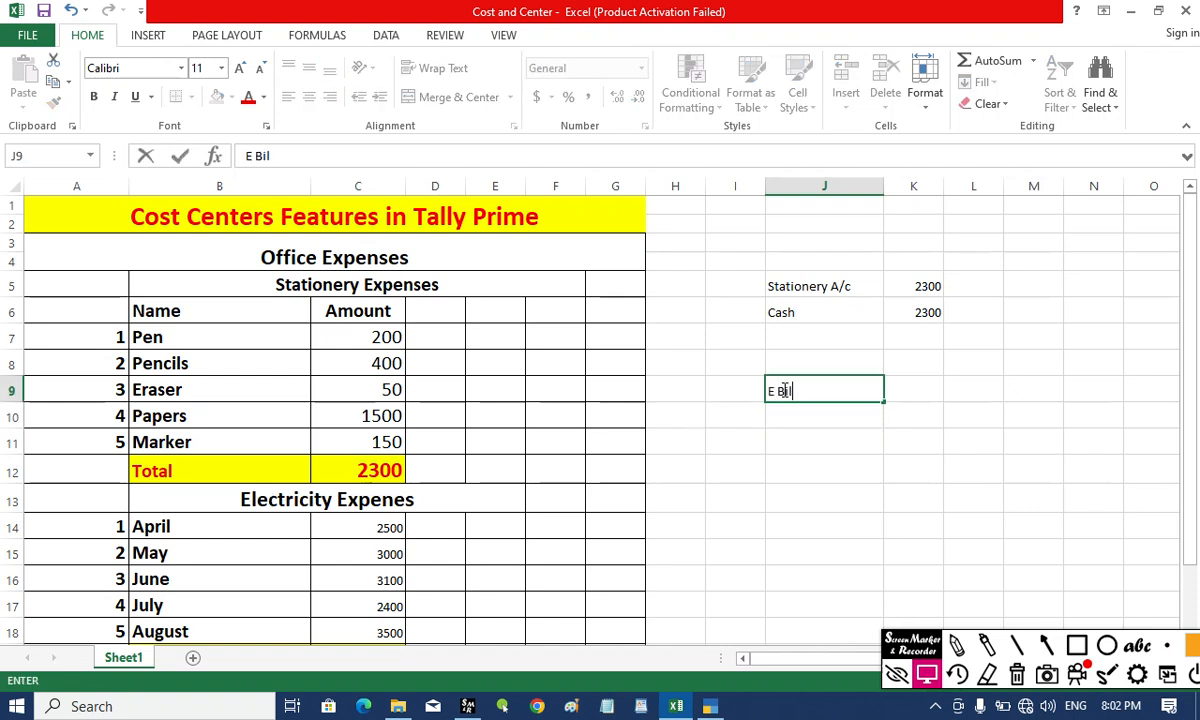
key(Tab)
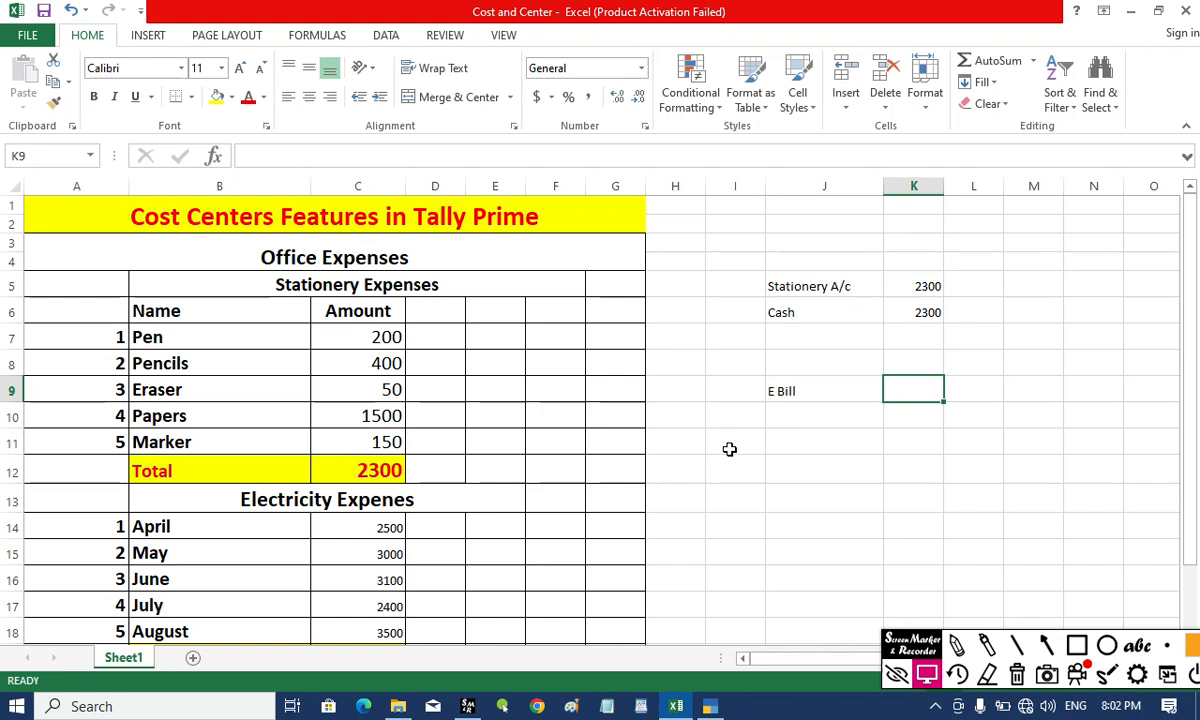
scroll(431, 482, down, 1)
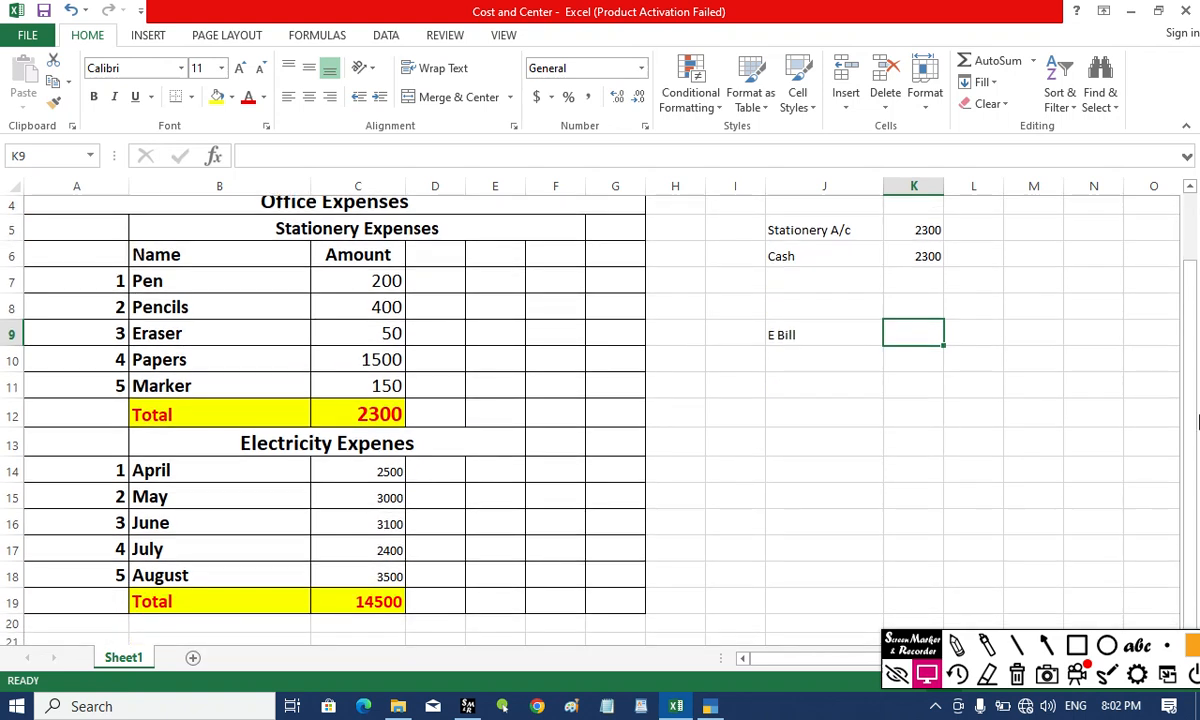
text(14500)
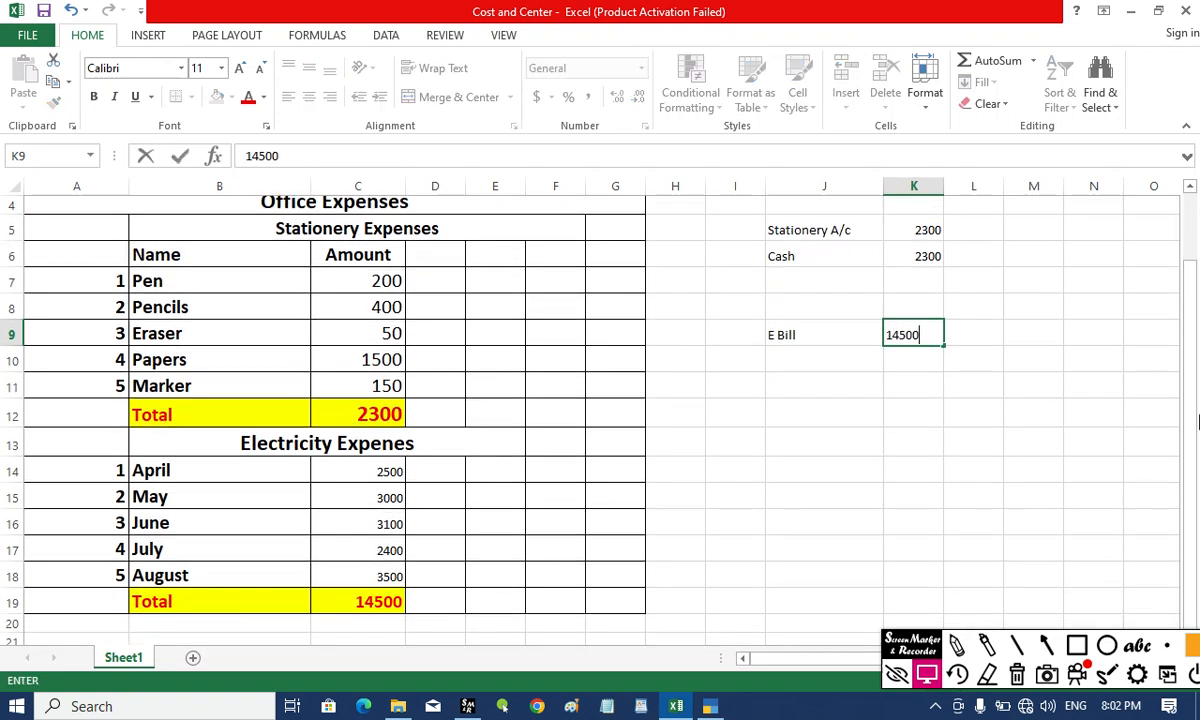
key(Return)
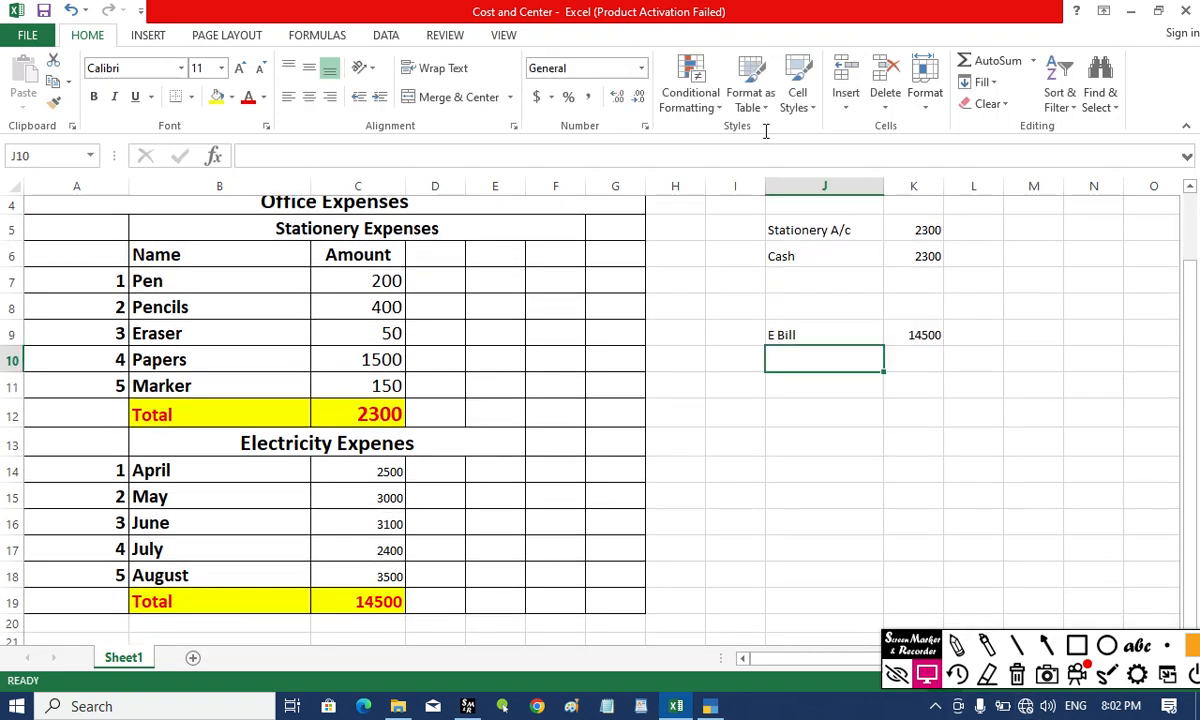
Review the E Bill entry against the Office Expenses, Stationery Expenses and Electricity Expenses sections of the sheet.
click(795, 329)
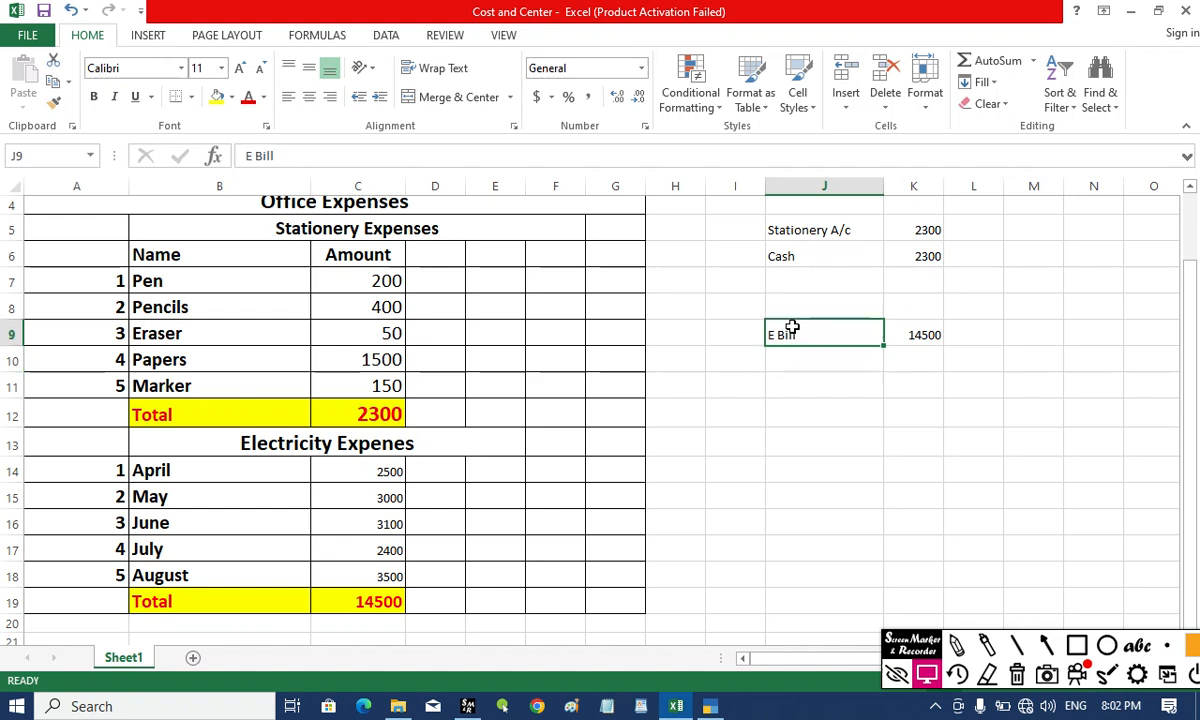
click(918, 330)
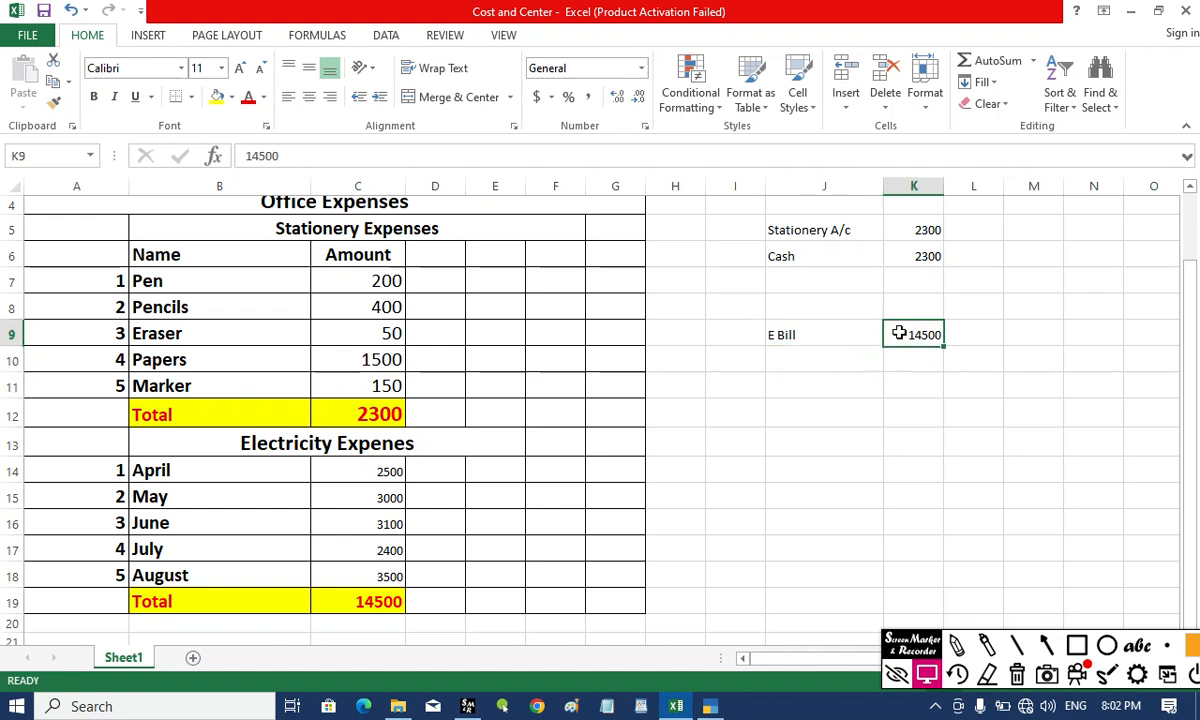
scroll(876, 347, up, 1)
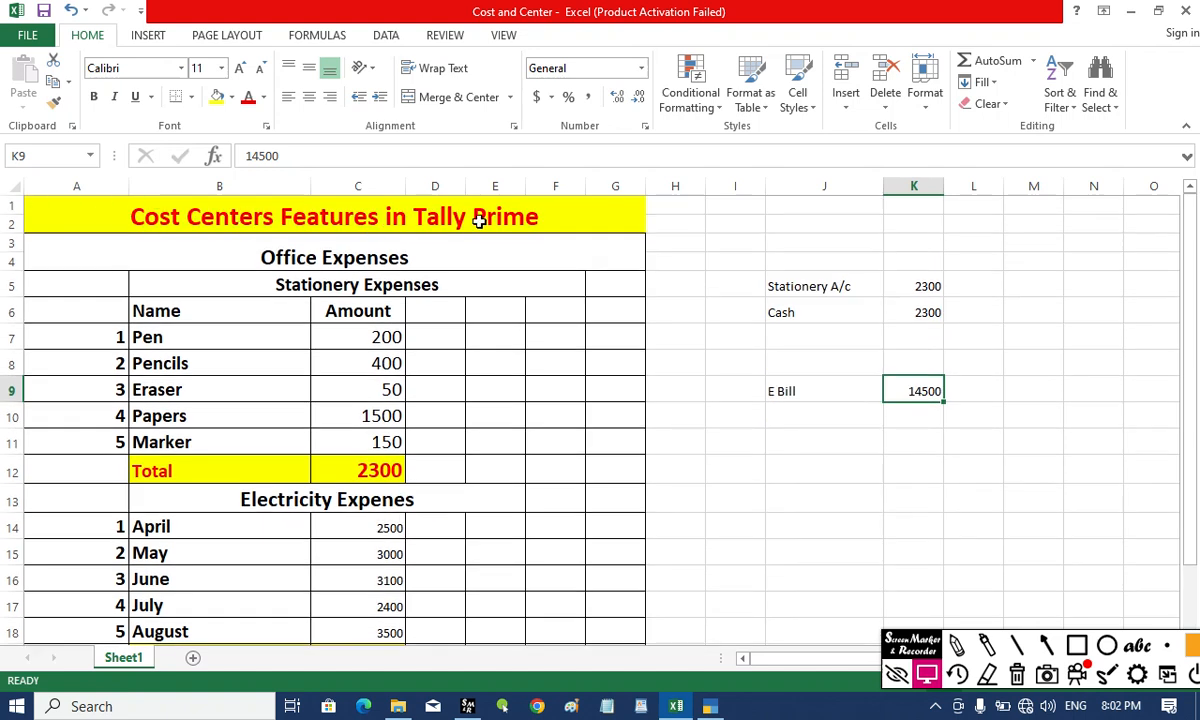
click(795, 460)
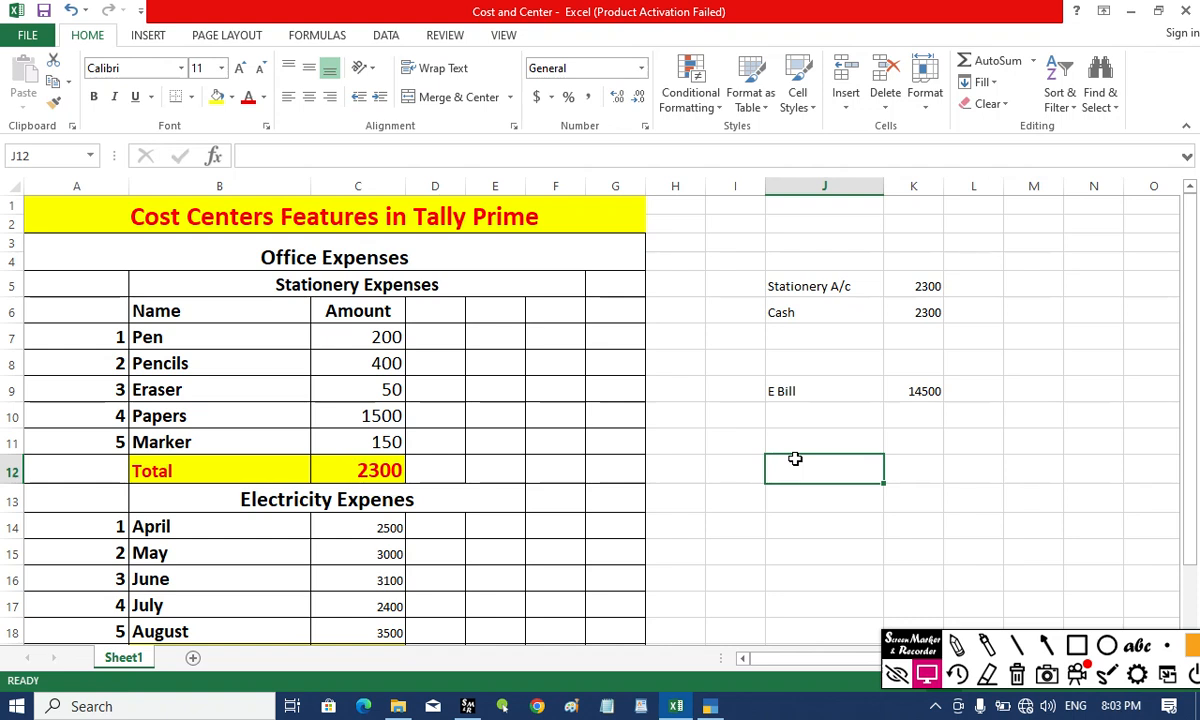
click(535, 464)
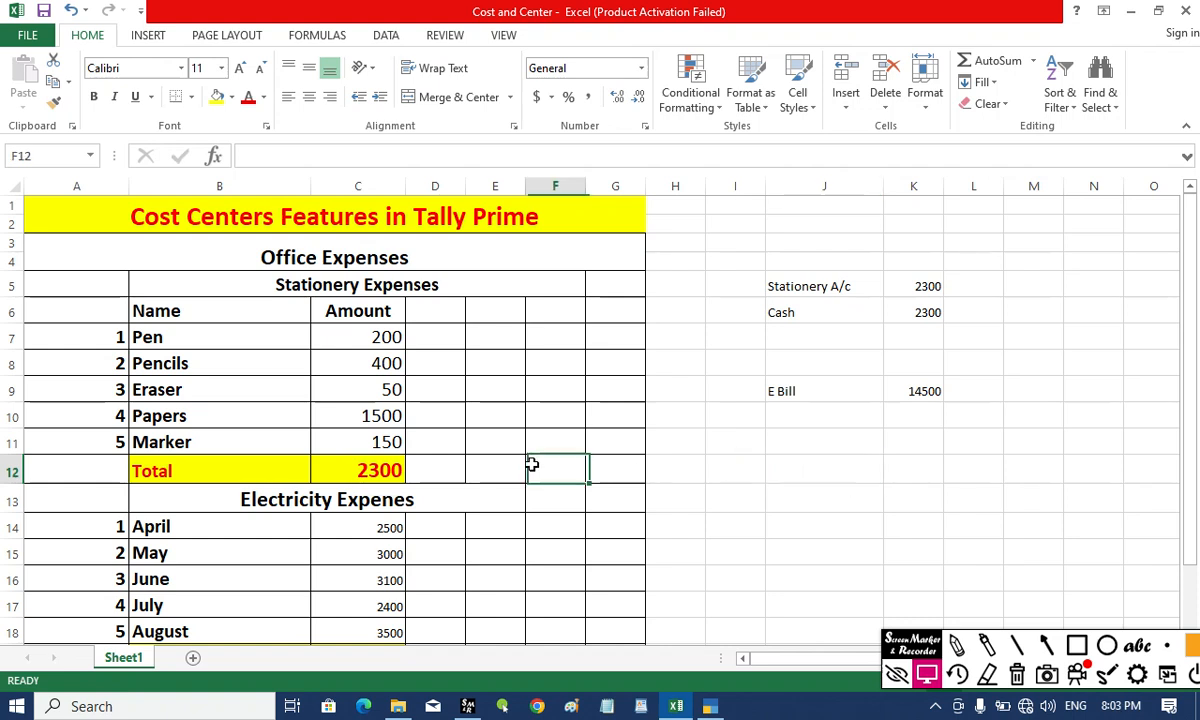
click(256, 257)
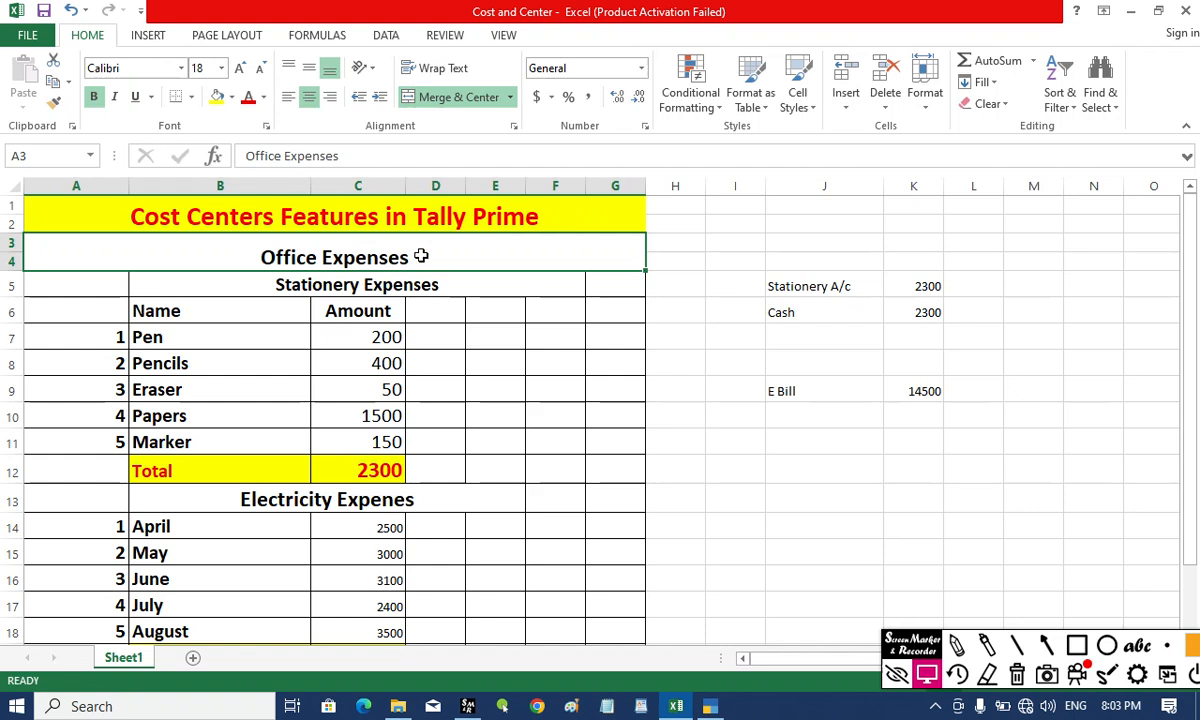
click(266, 291)
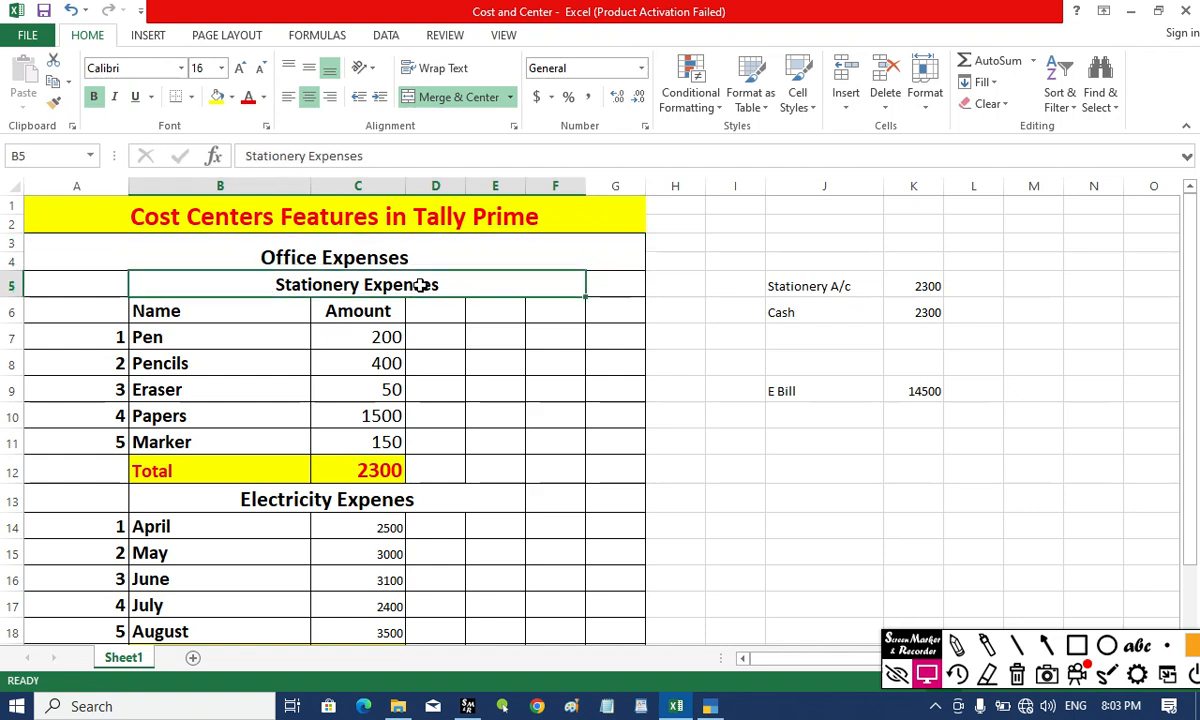
scroll(413, 405, down, 1)
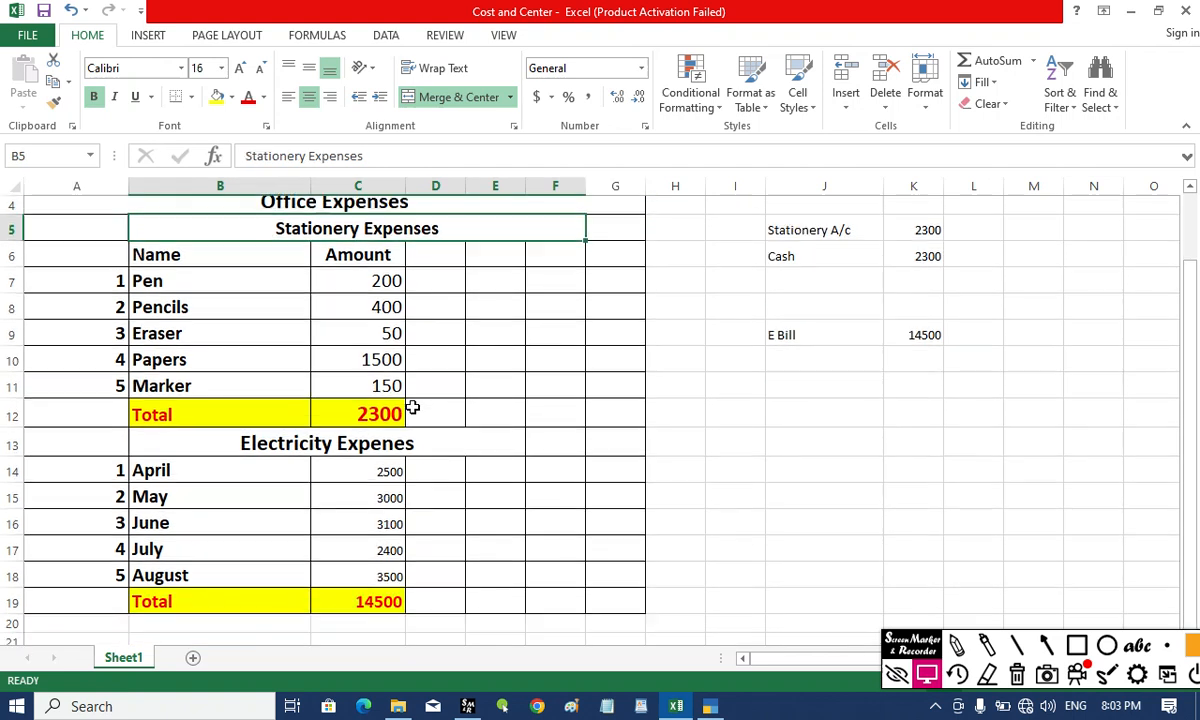
click(235, 447)
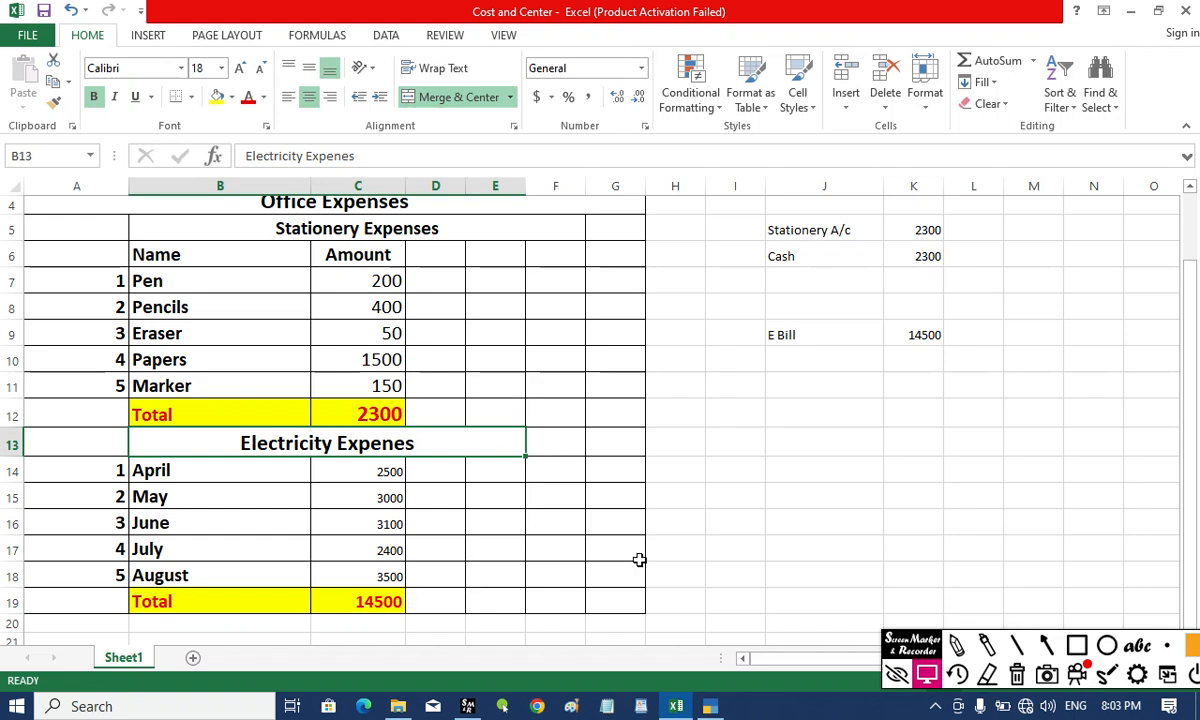
Switch to TallyPrime and leave the company features screen to return to the Gateway of Tally.
click(710, 706)
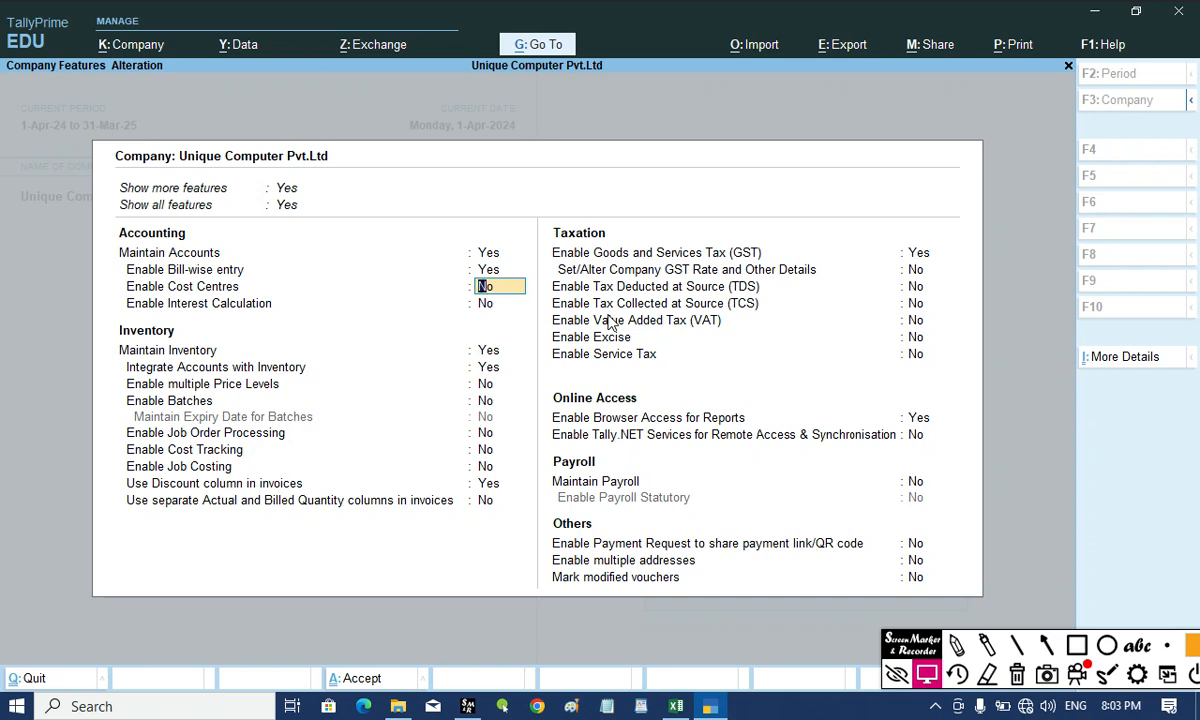
key(Escape)
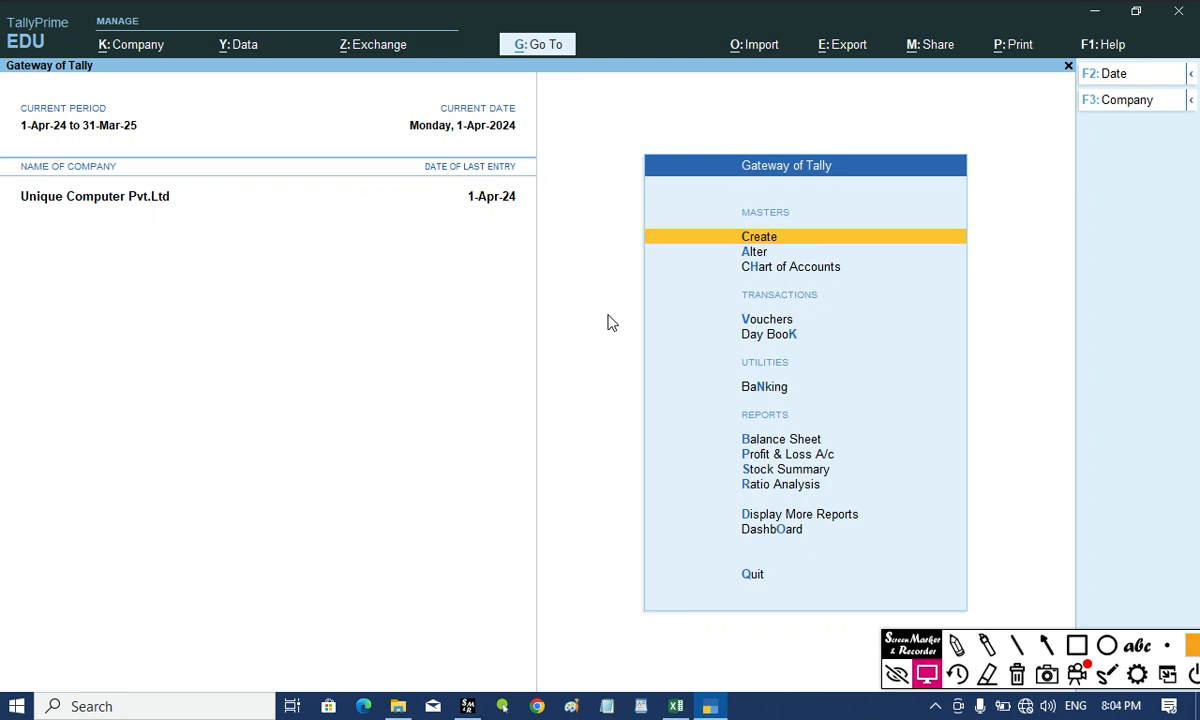
key(F11)
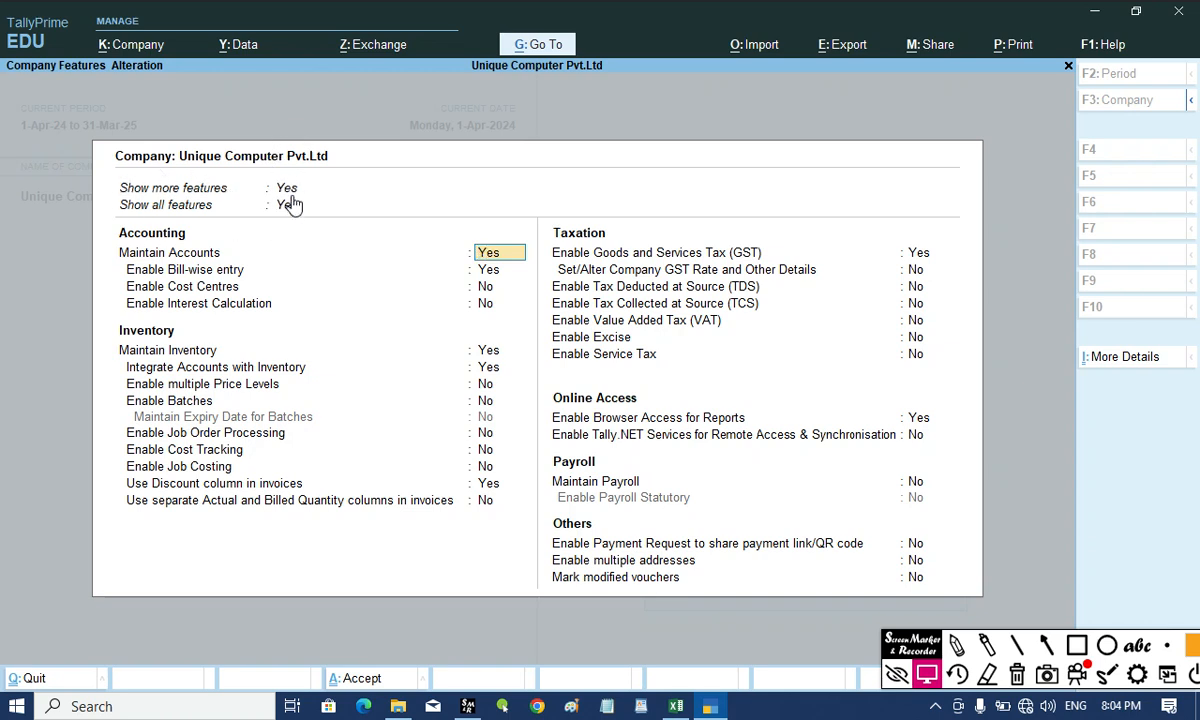
key(BackSpace)
key(Escape)
key(y)
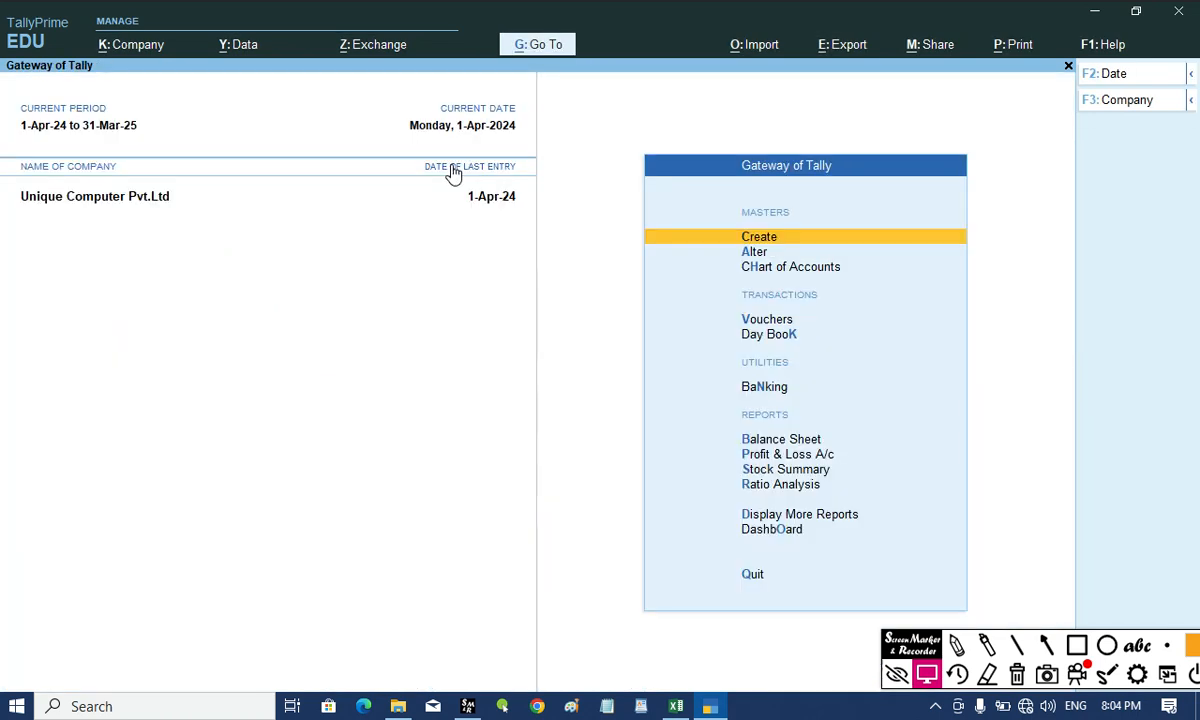
click(137, 50)
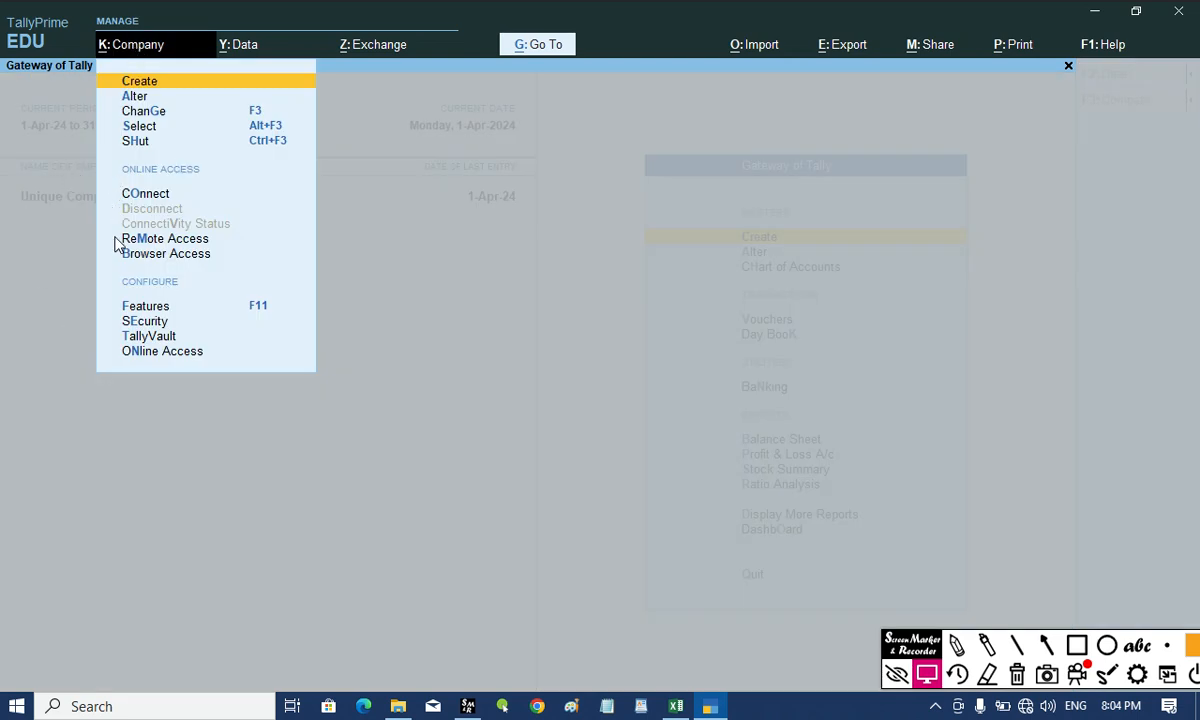
click(140, 308)
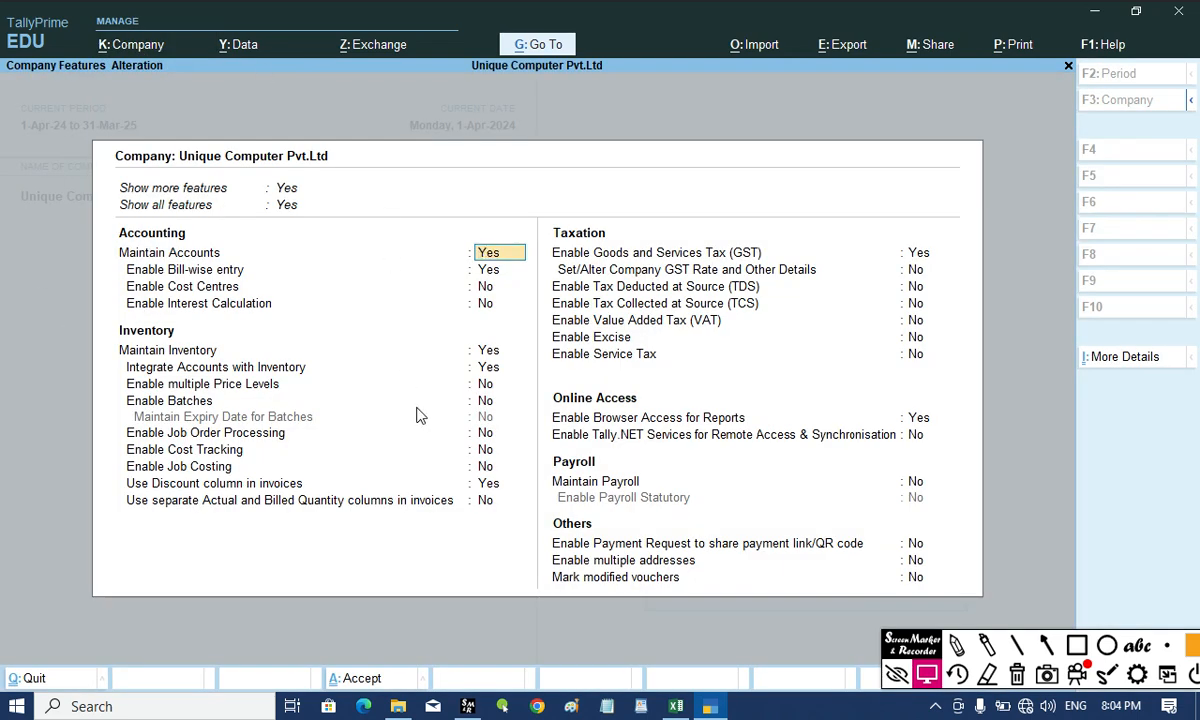
key(BackSpace)
key(Escape)
key(y)
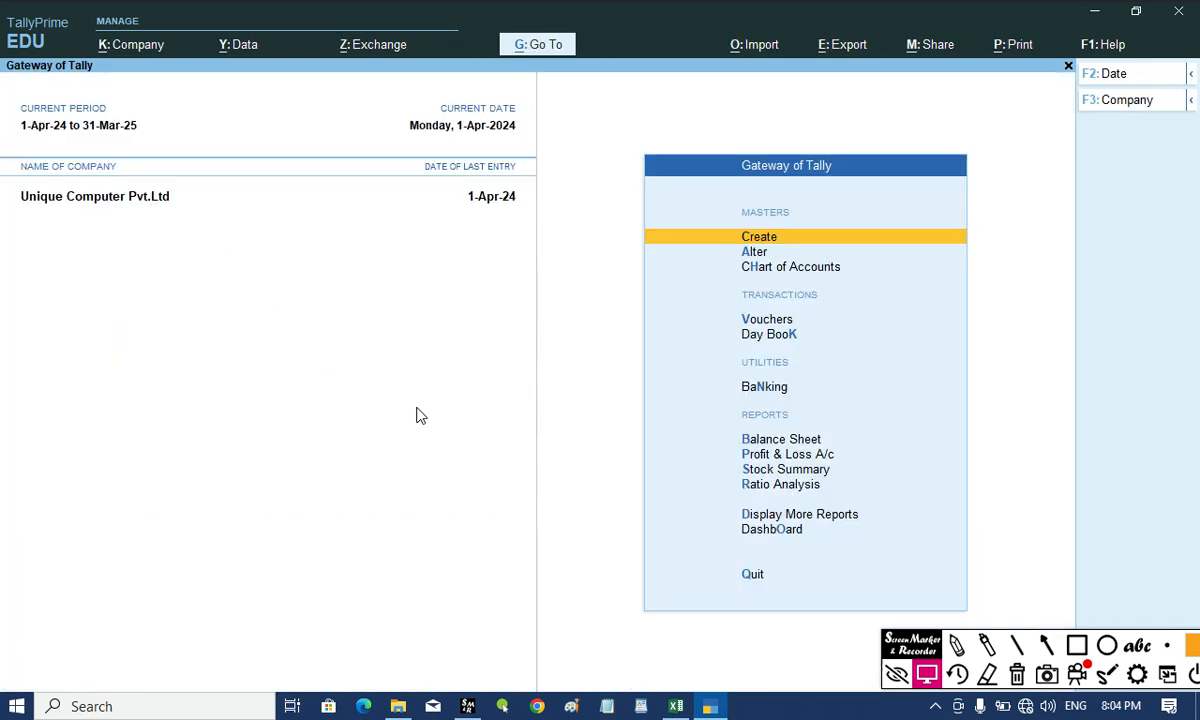
key(F11)
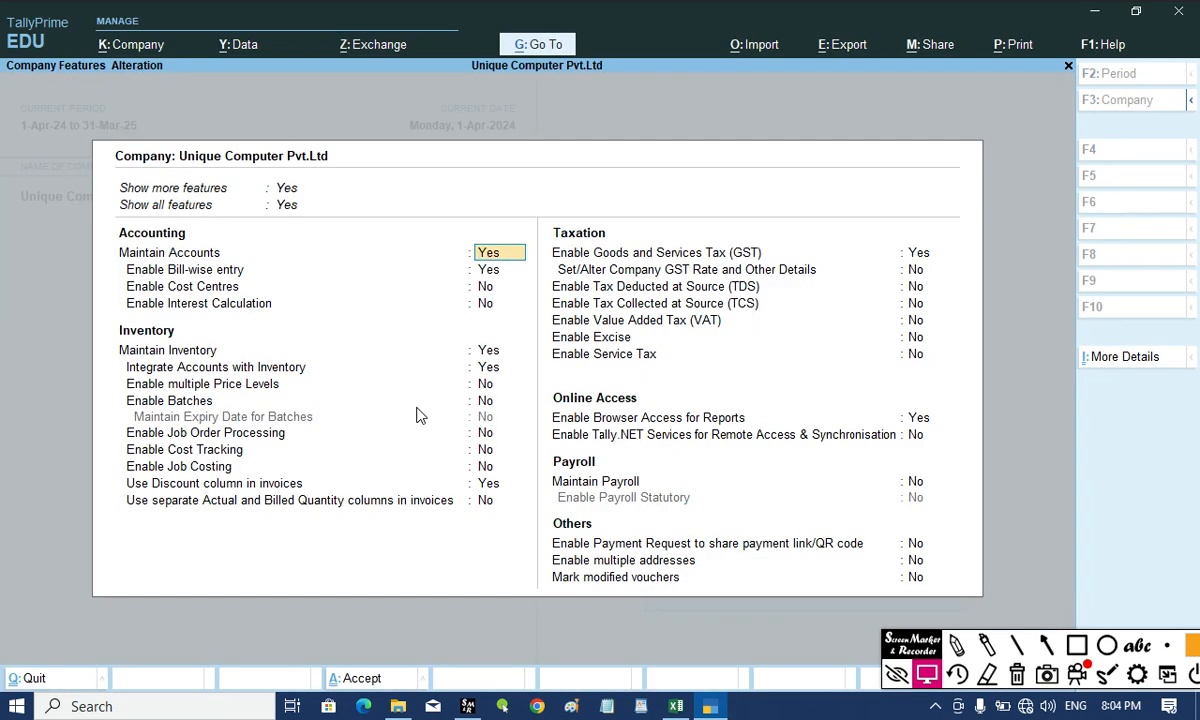
key(BackSpace)
key(Escape)
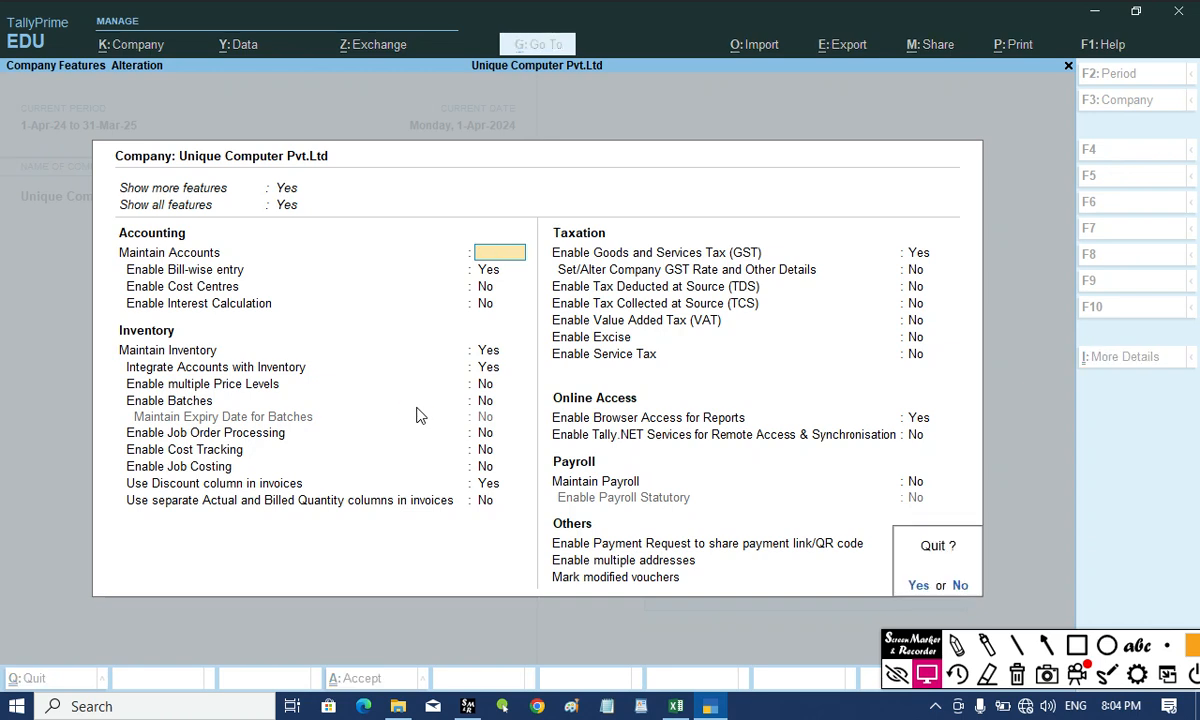
key(y)
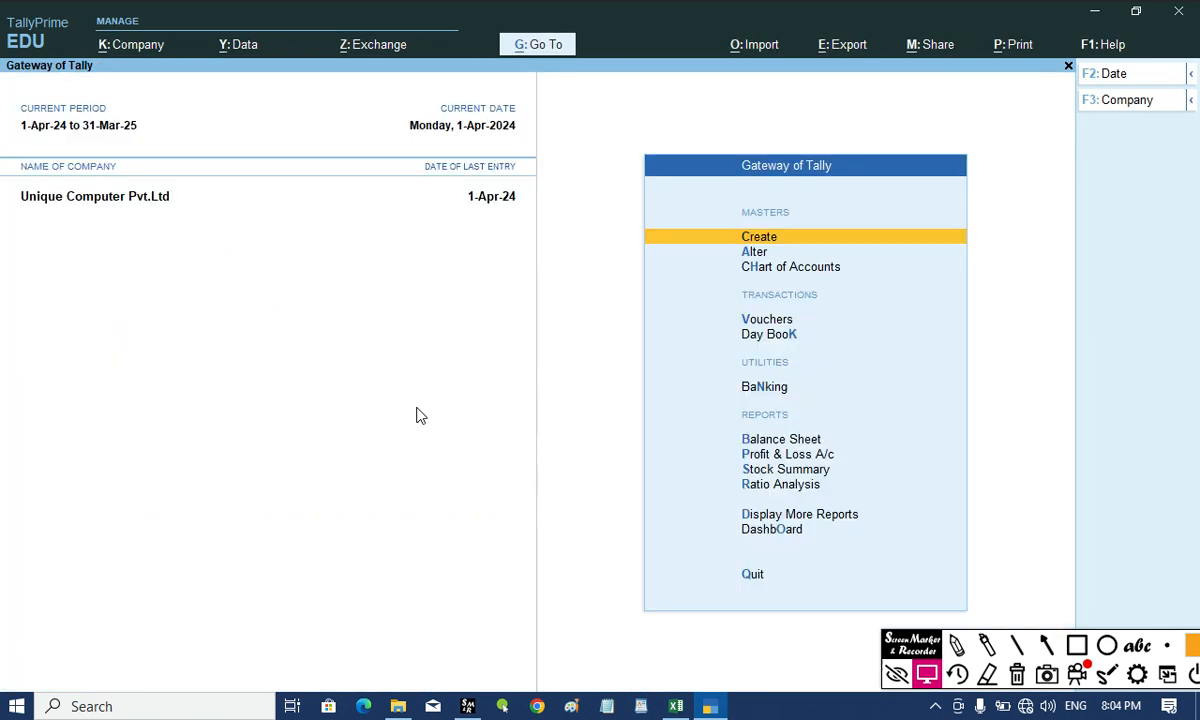
Set Enable Cost Centres to Yes in the company features of Unique Computer Pvt.Ltd and save the features.
click(137, 50)
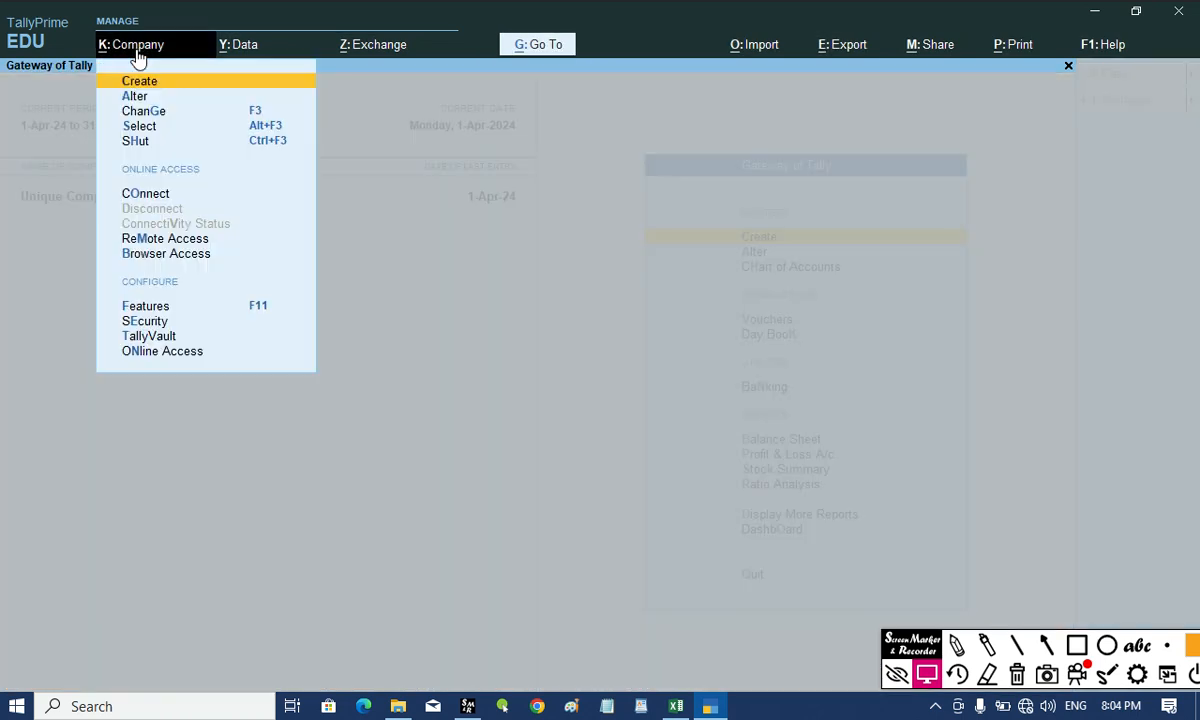
key(Down)
key(Down)
key(Down)
key(Down)
key(Down)
key(Down)
key(Down)
key(Down)
key(Down)
key(Up)
key(Return)
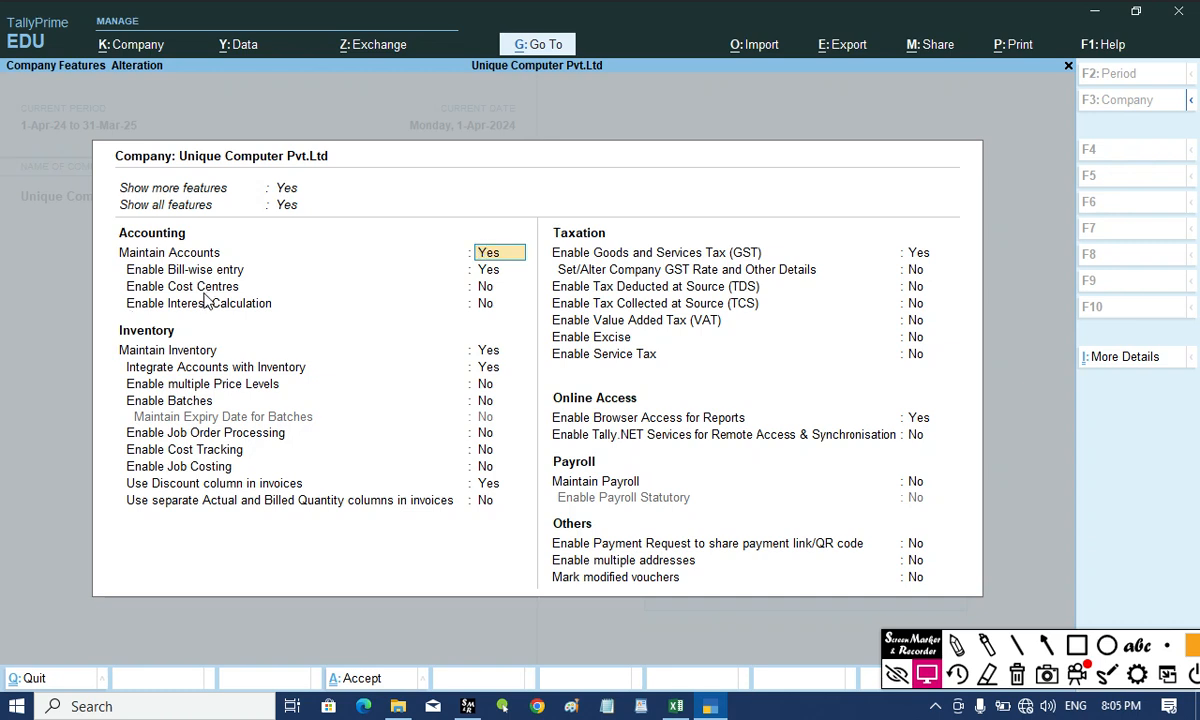
click(485, 292)
text(y)
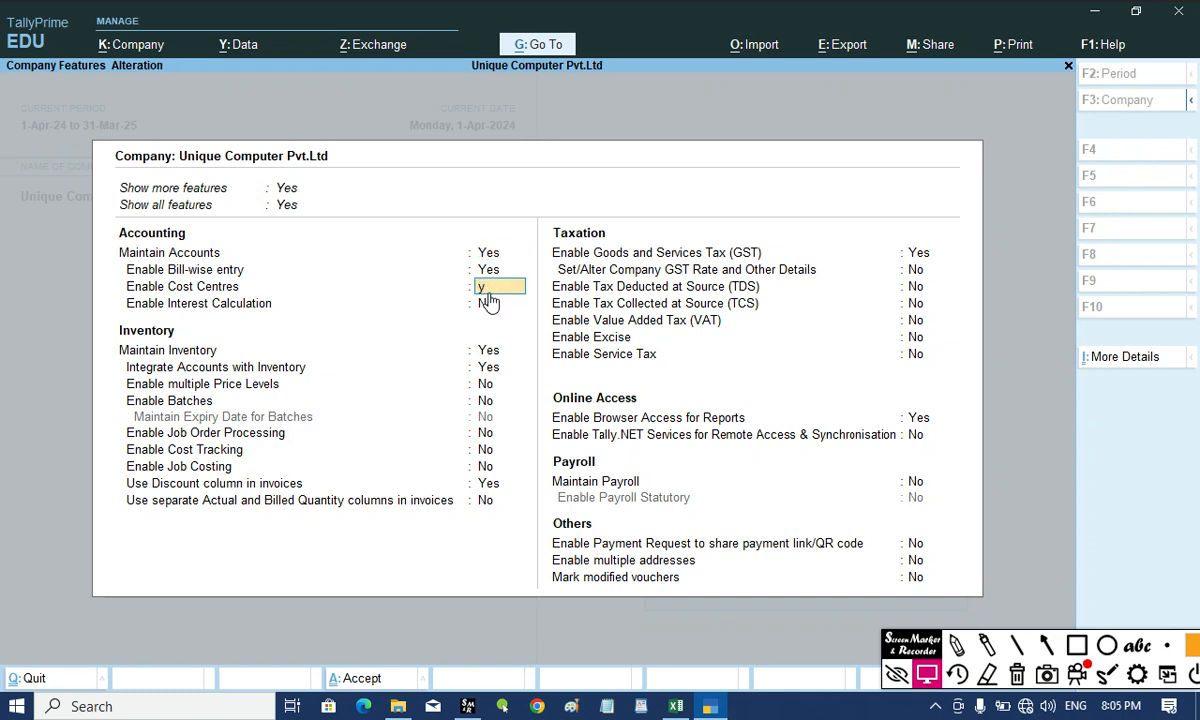
click(488, 302)
key(ctrl+a)
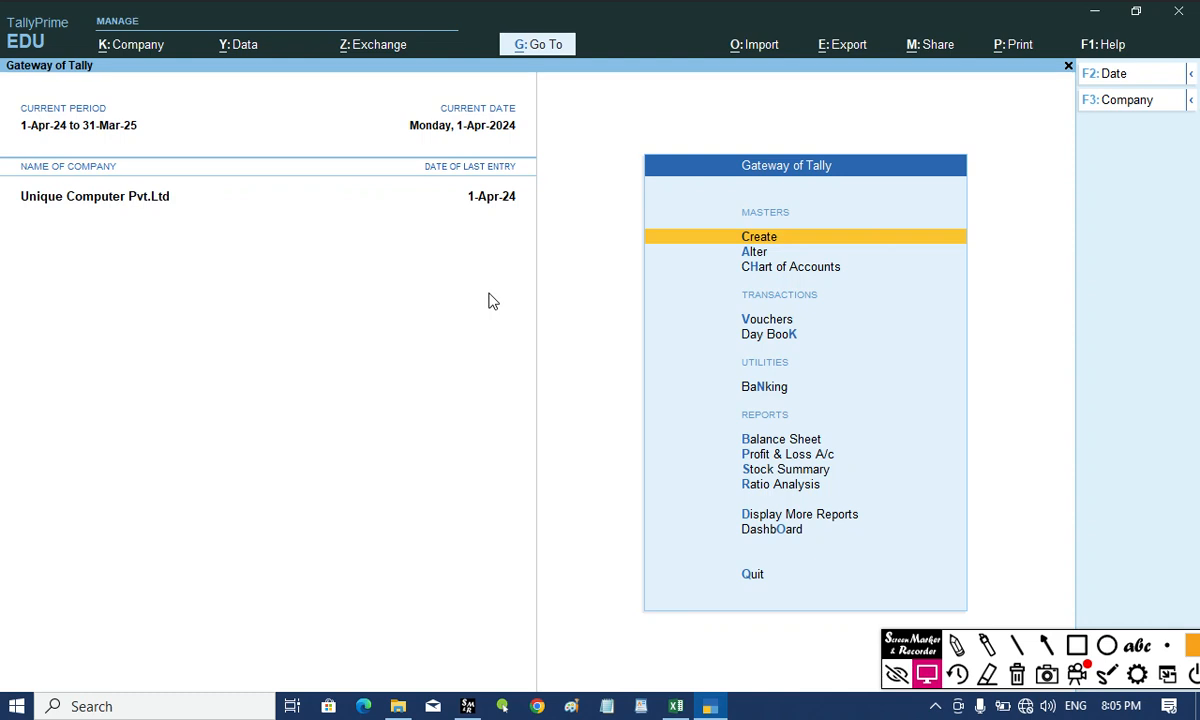
key(Down)
key(Down)
key(Down)
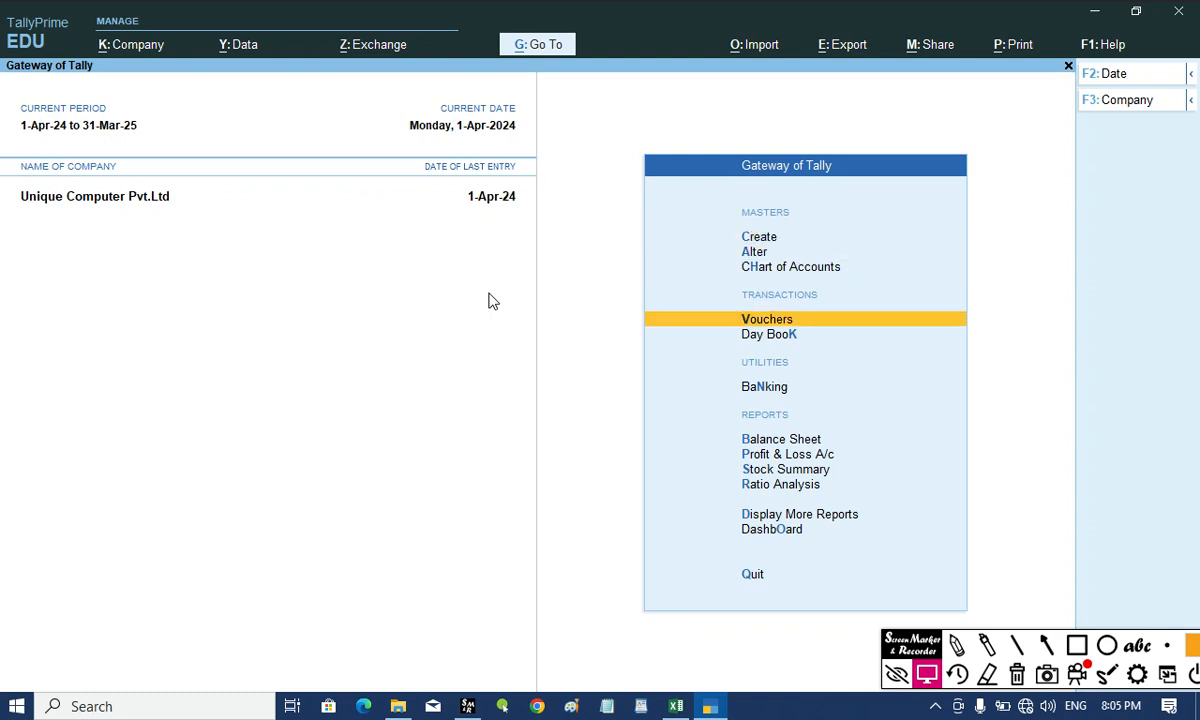
key(Return)
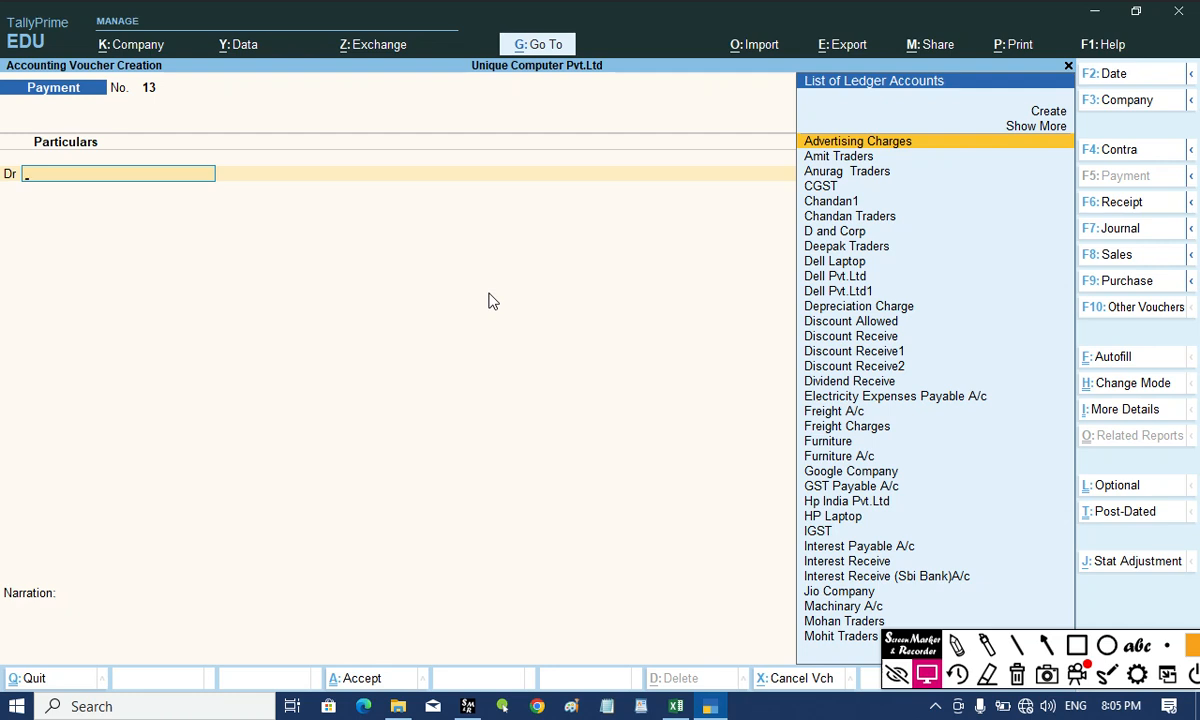
key(Escape)
key(Return)
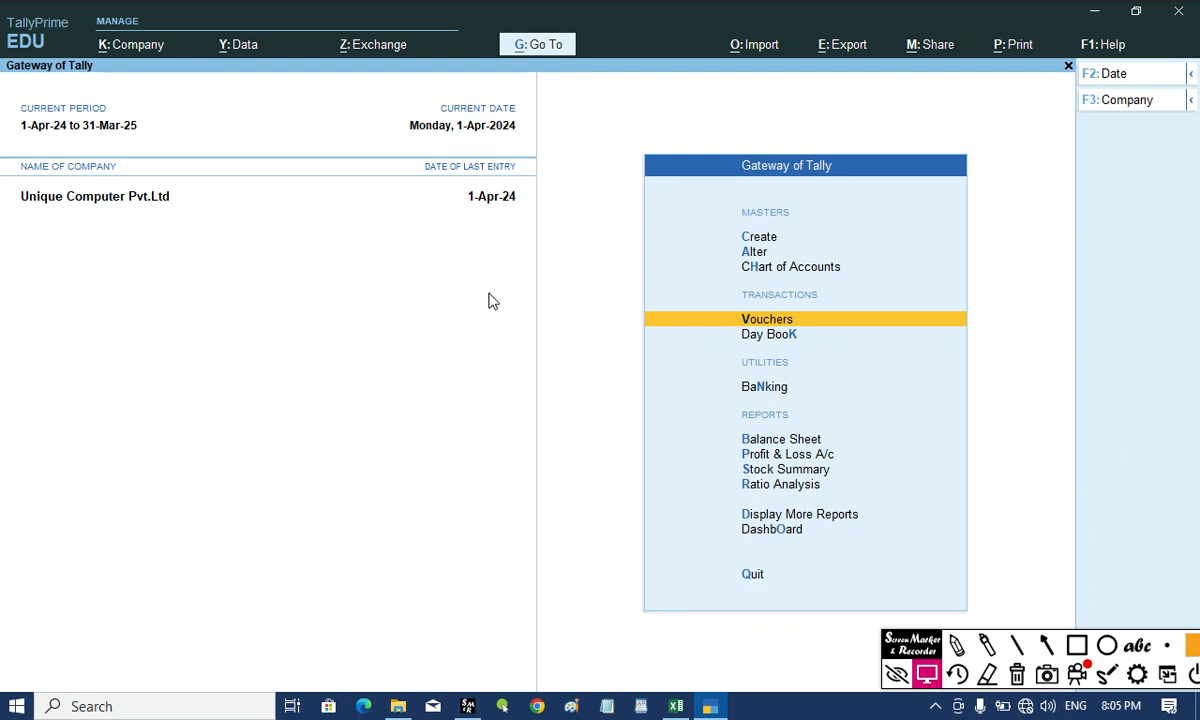
Open master creation from the Gateway of Tally and expand the List of Masters to show more master types.
key(Up)
key(Up)
key(Up)
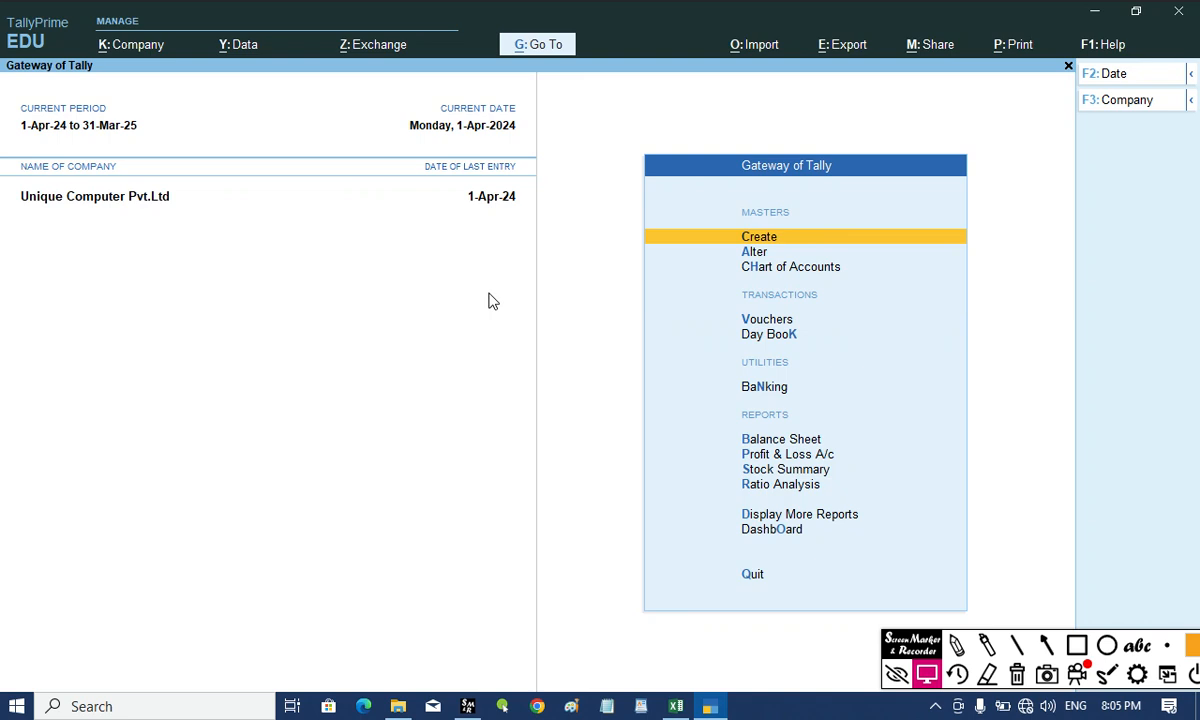
key(Return)
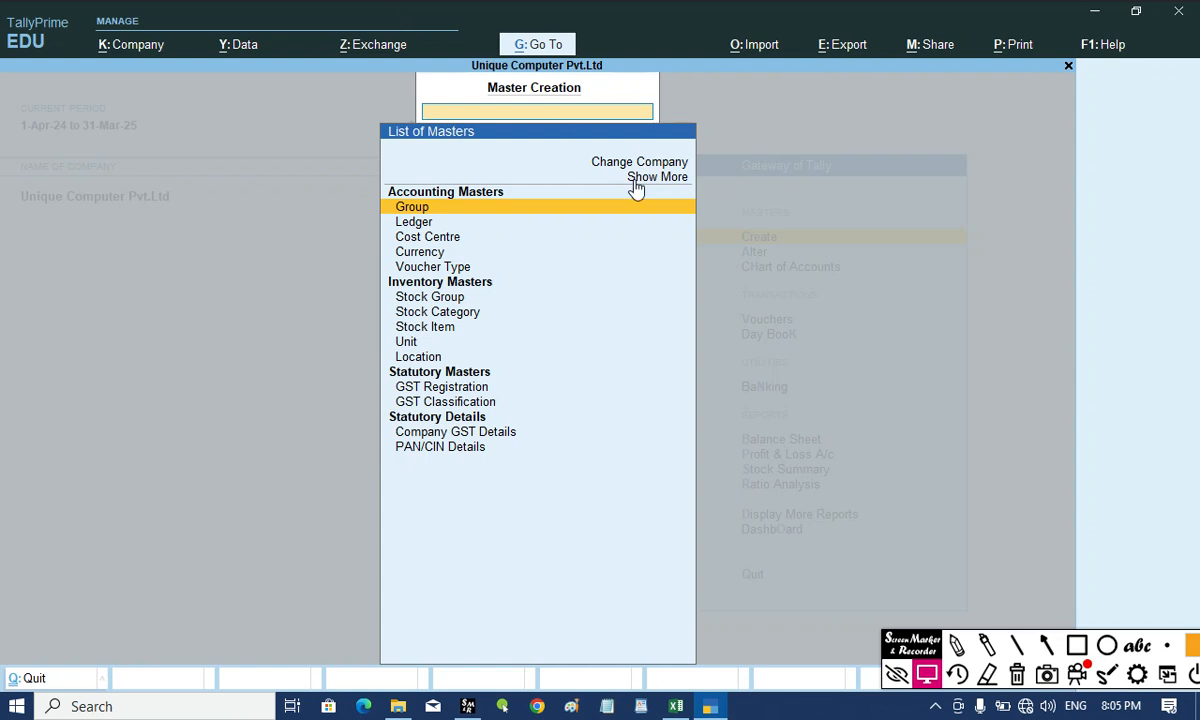
key(Up)
key(Up)
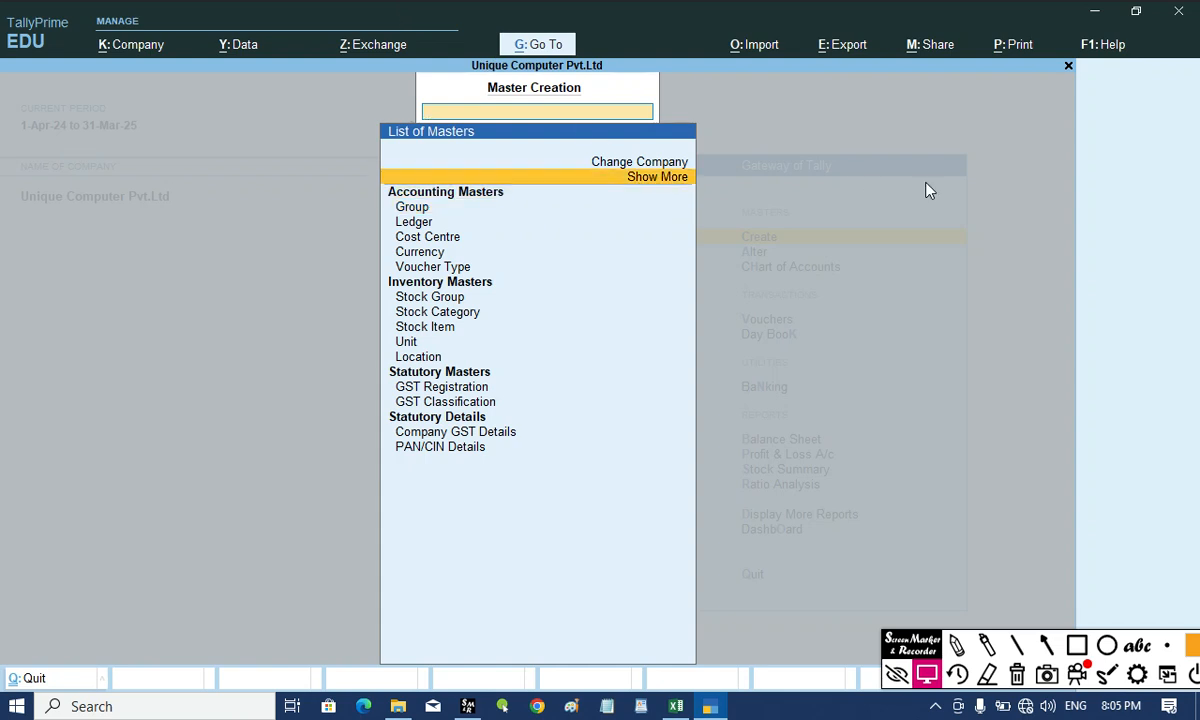
key(Return)
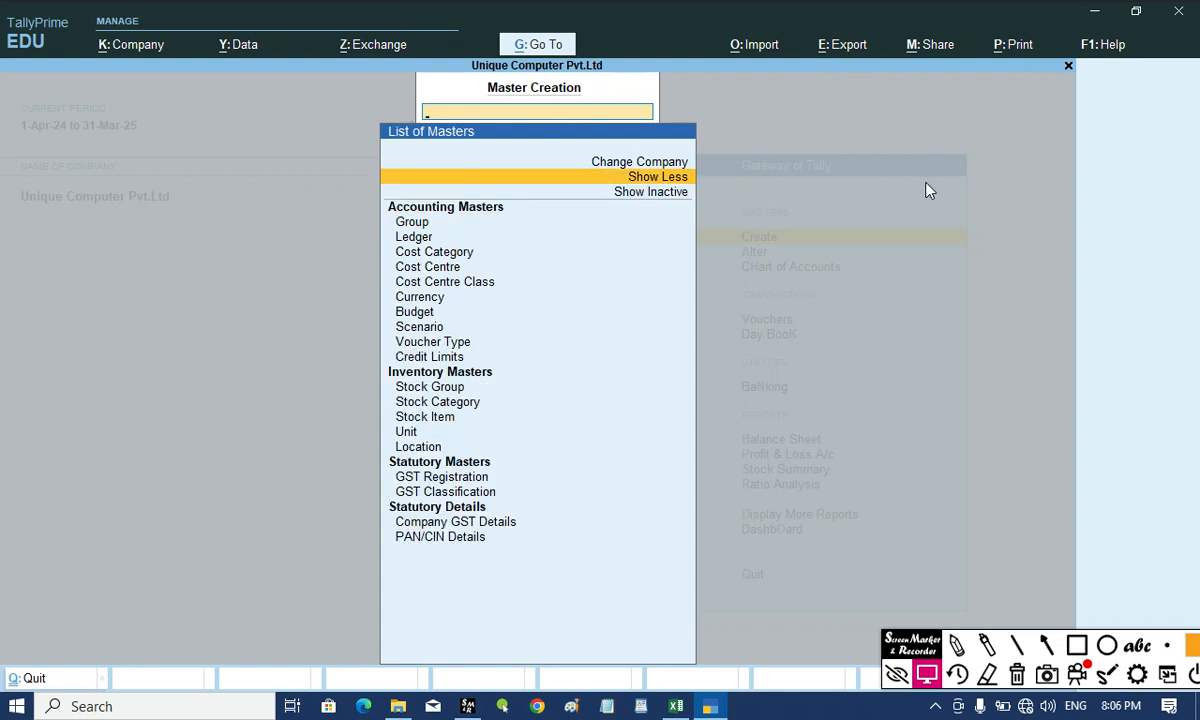
Highlight Cost Category among the accounting masters in the expanded list.
key(Down)
key(Down)
key(Down)
key(Down)
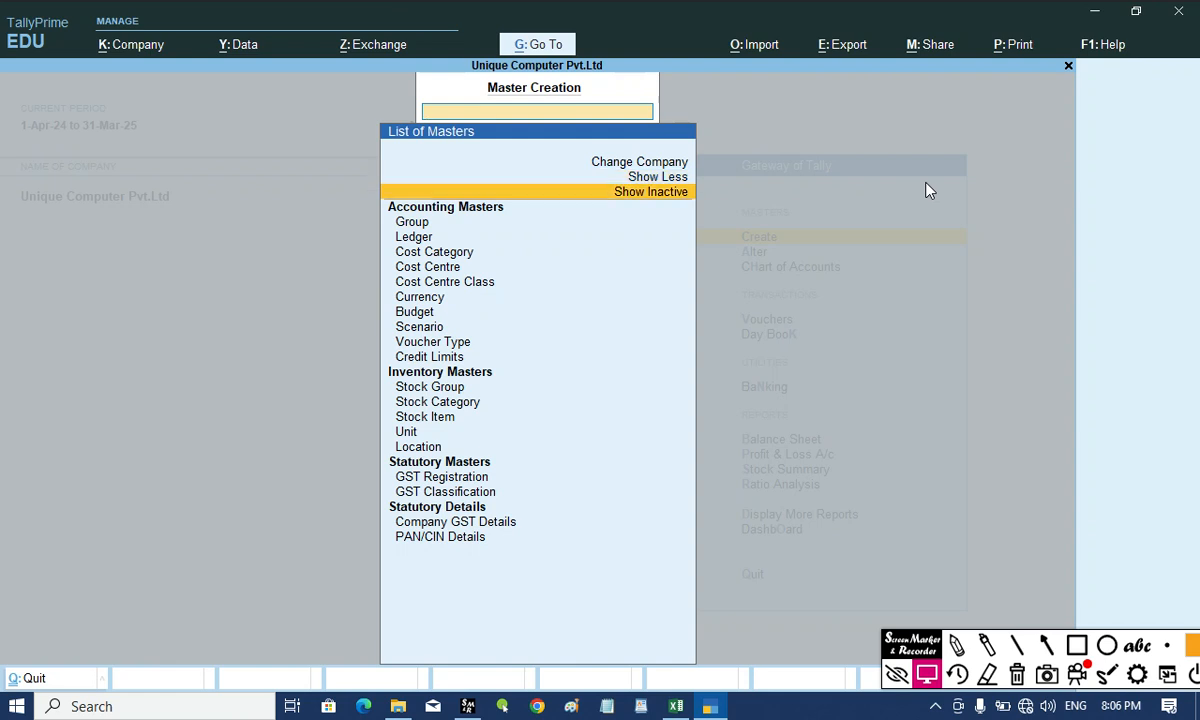
key(Down)
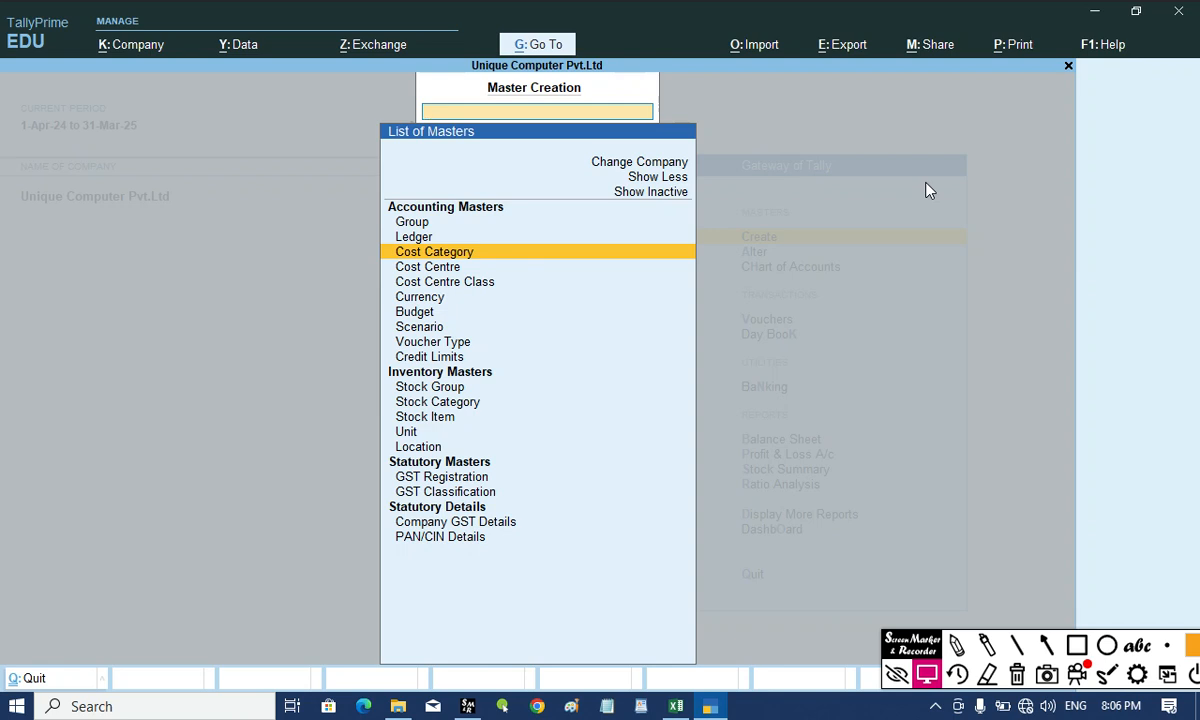
key(Down)
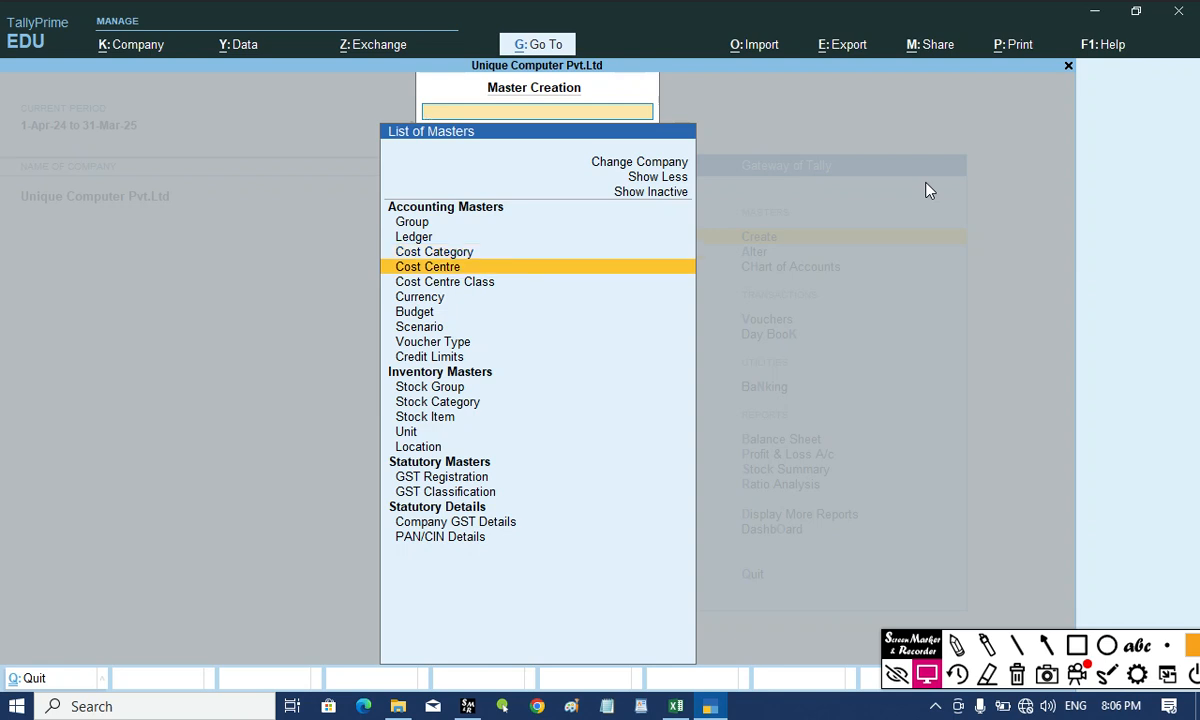
key(Up)
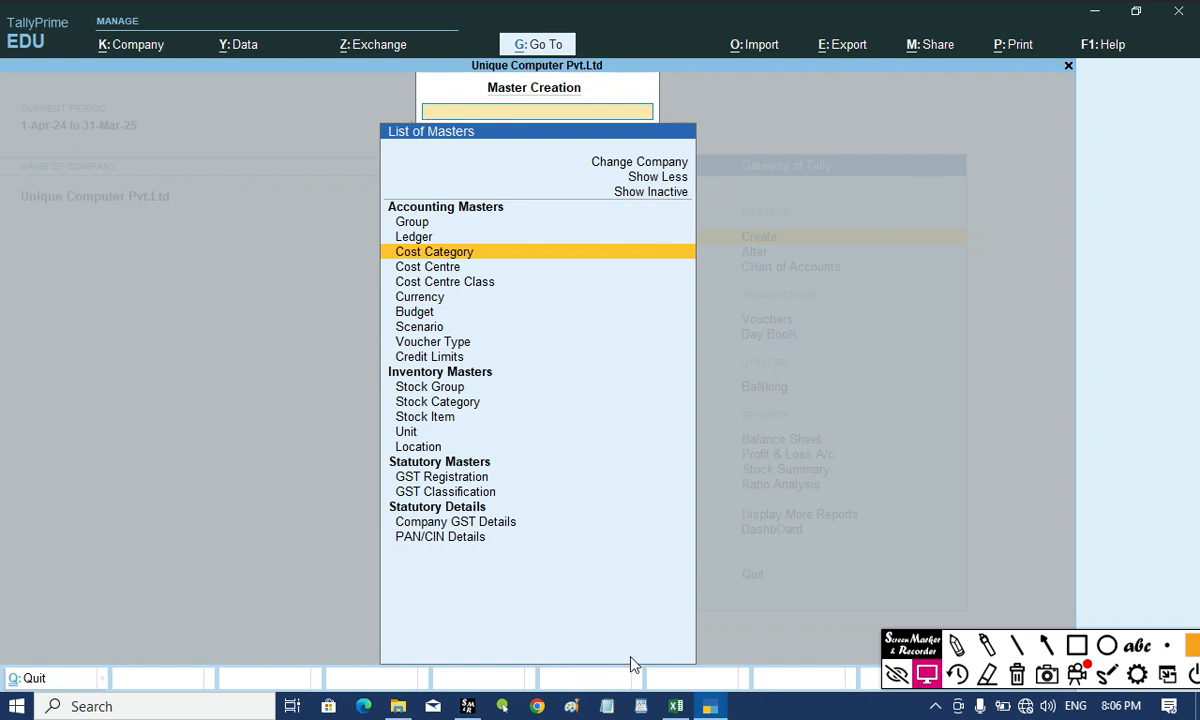
Review the stationery items and expense headings in the Excel sheet against the Cost Category master, ending back in TallyPrime.
key(alt+Tab)
click(524, 393)
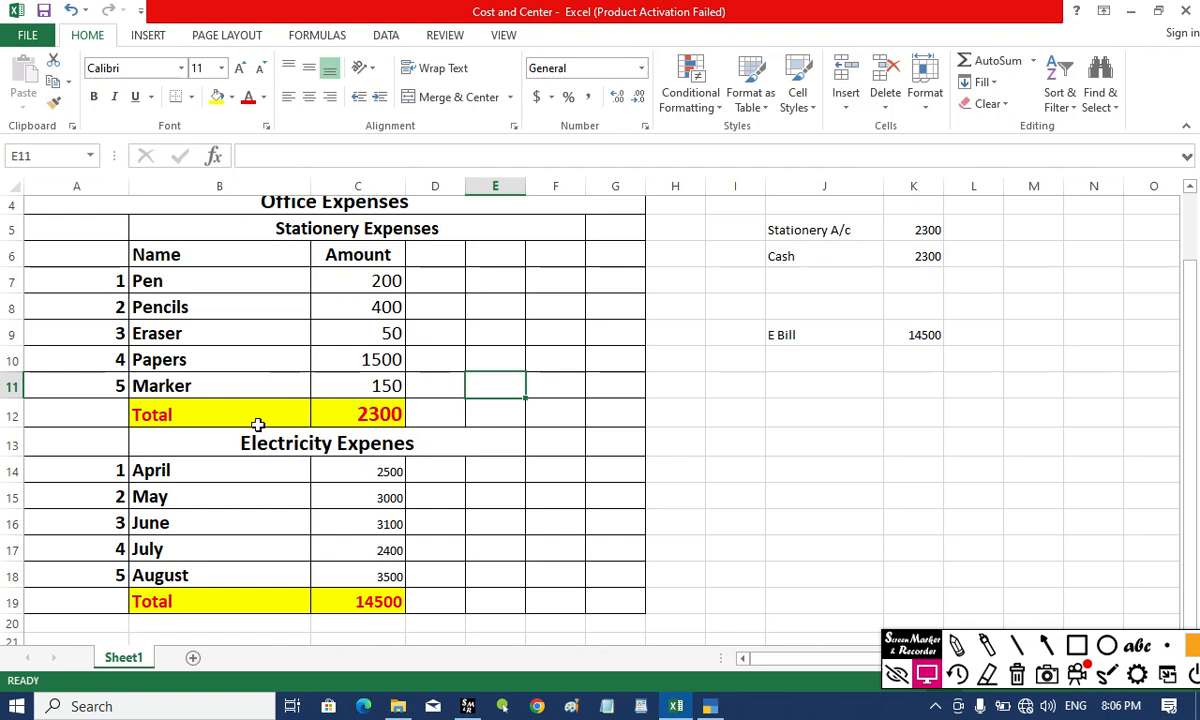
click(716, 710)
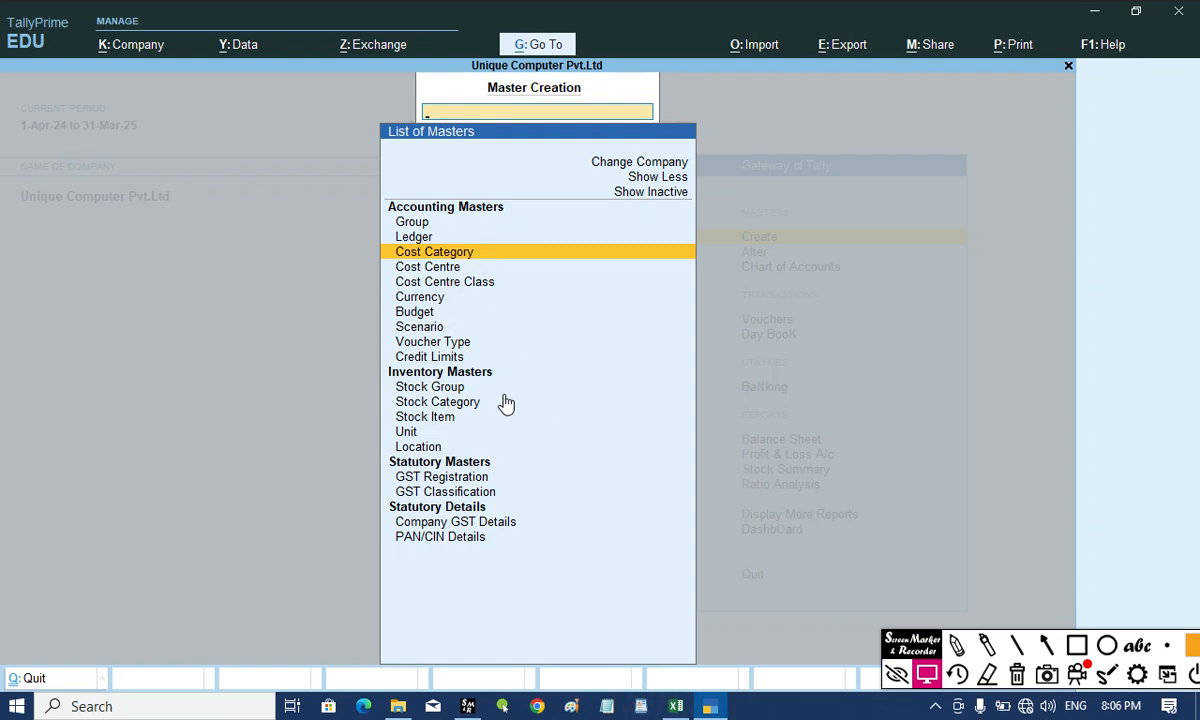
click(675, 706)
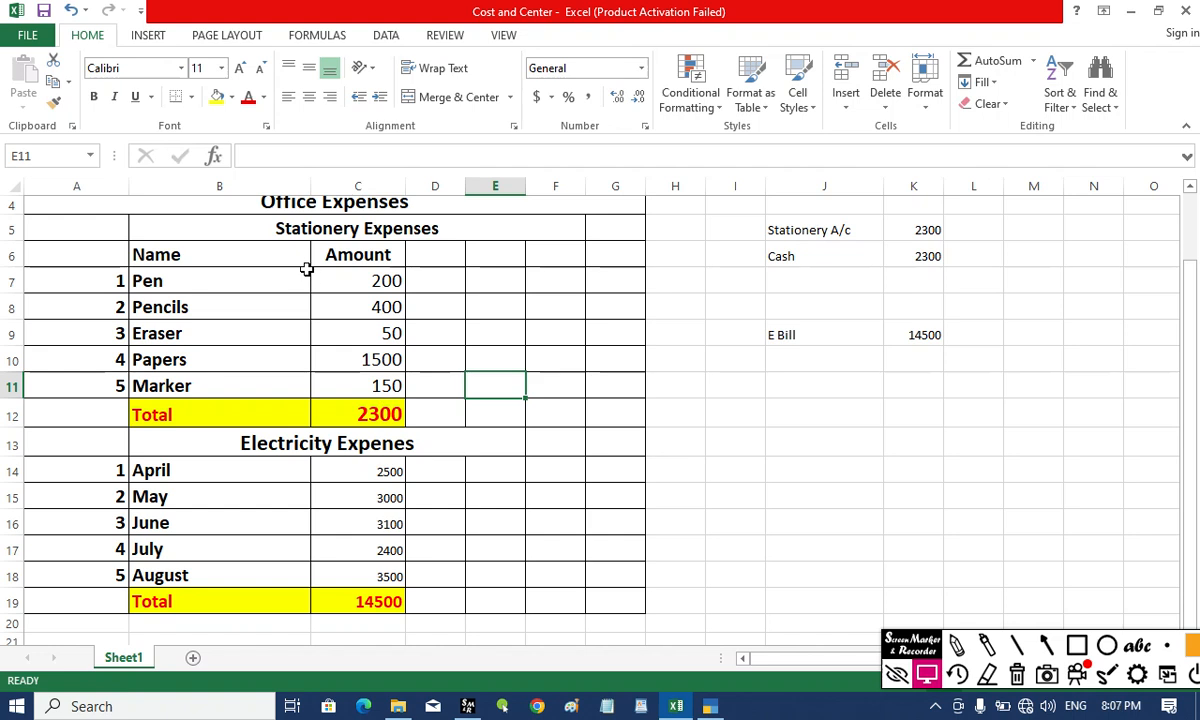
click(184, 277)
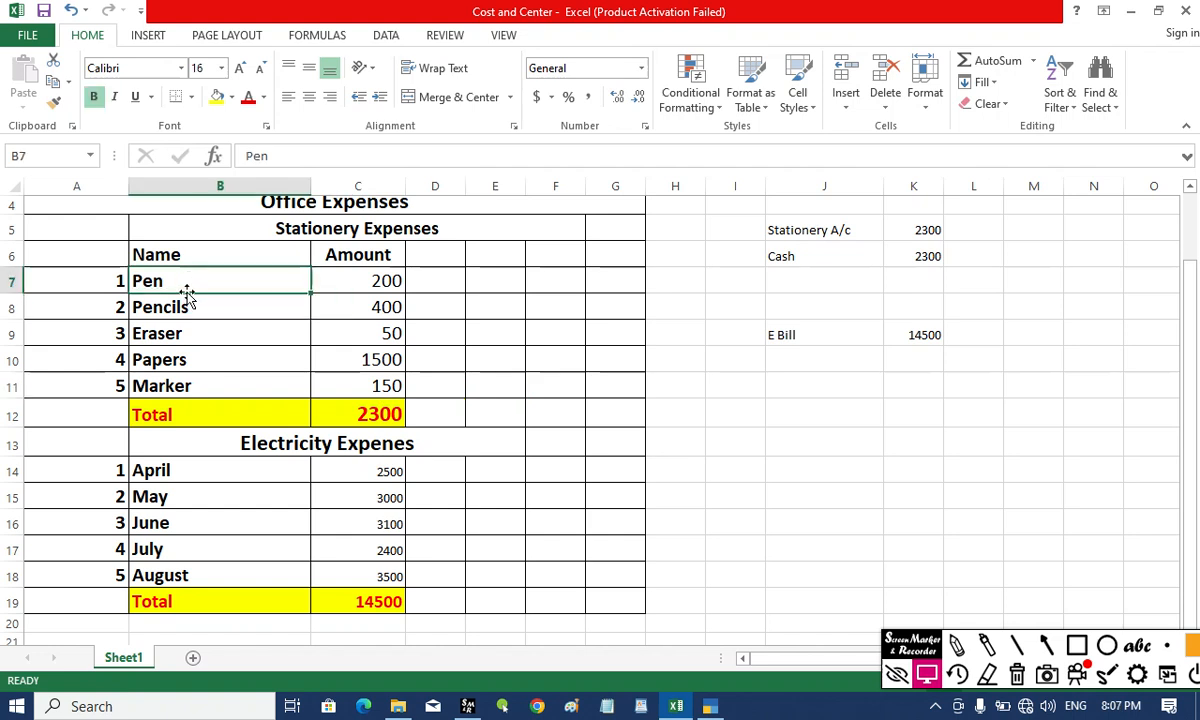
click(183, 302)
click(164, 333)
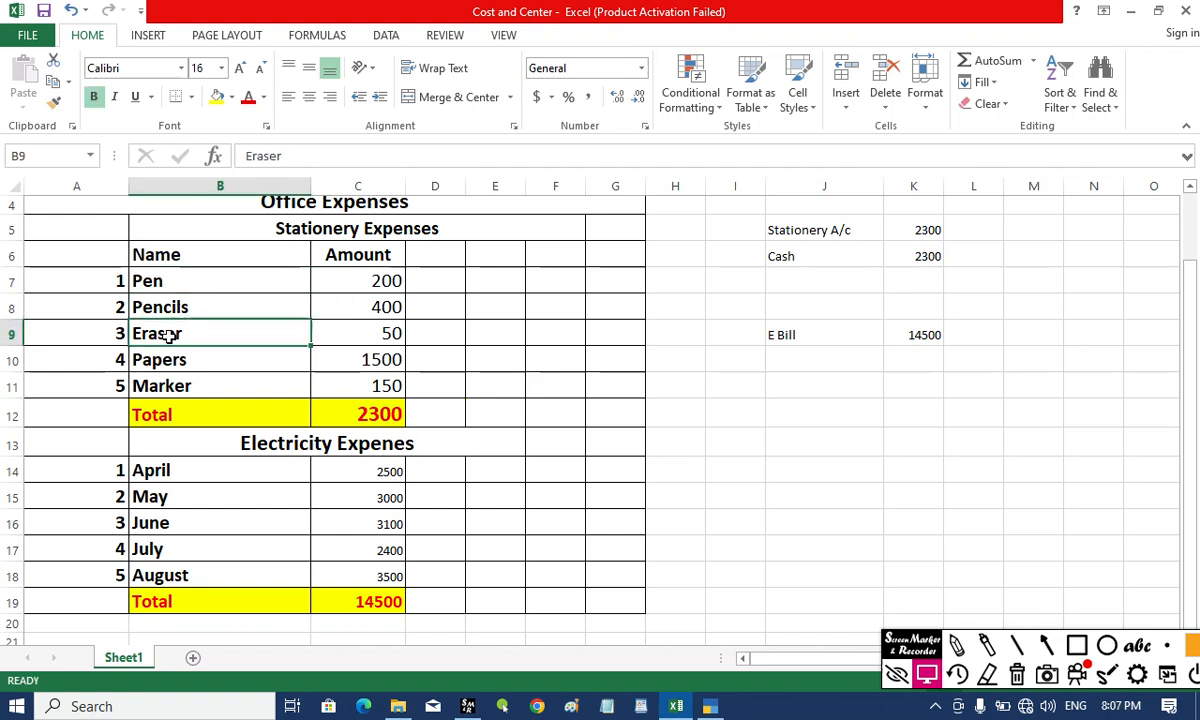
click(168, 358)
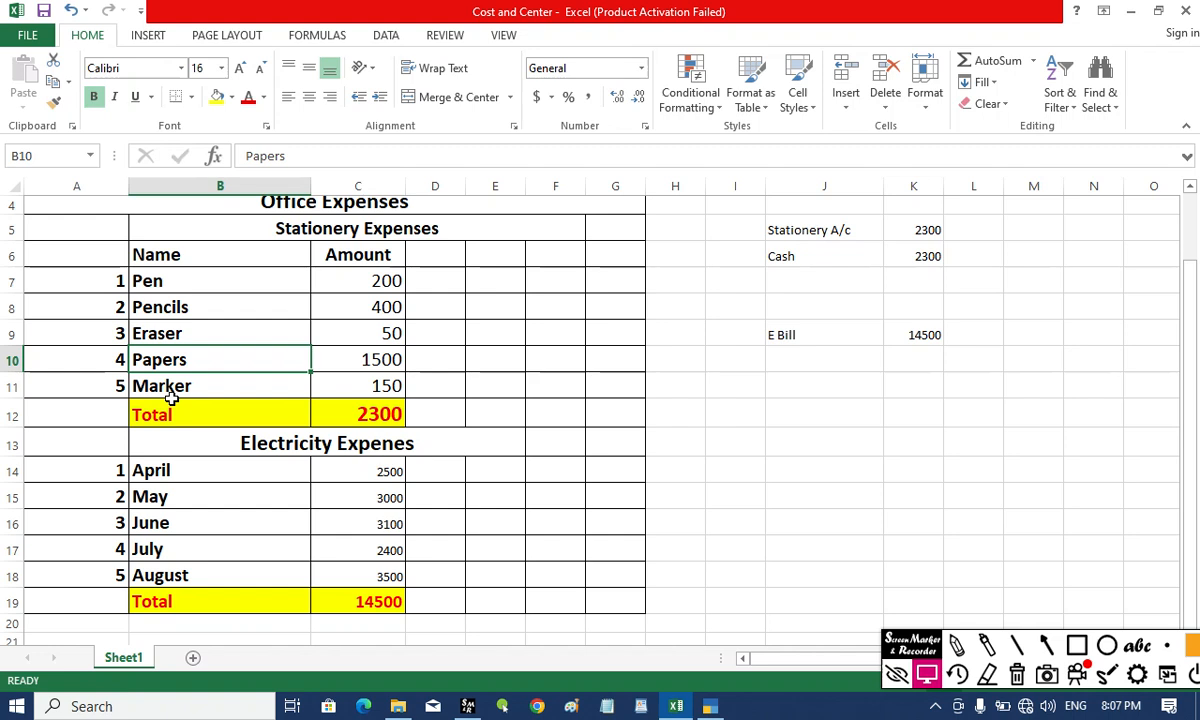
click(170, 416)
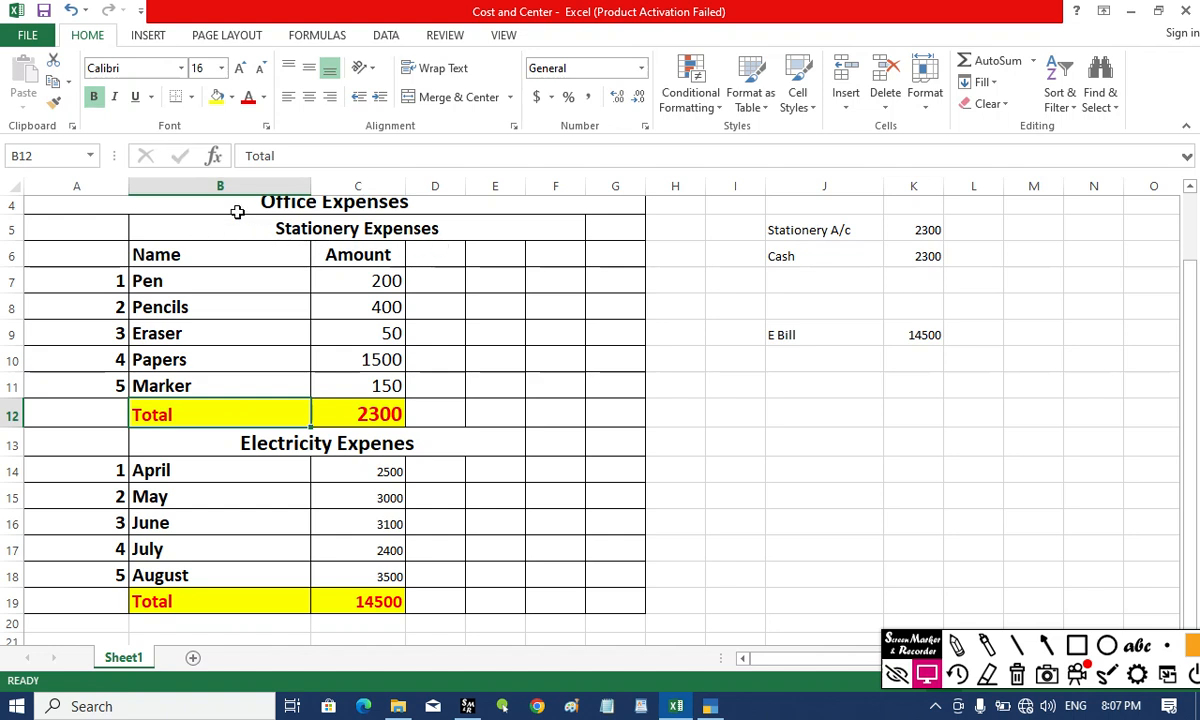
click(727, 708)
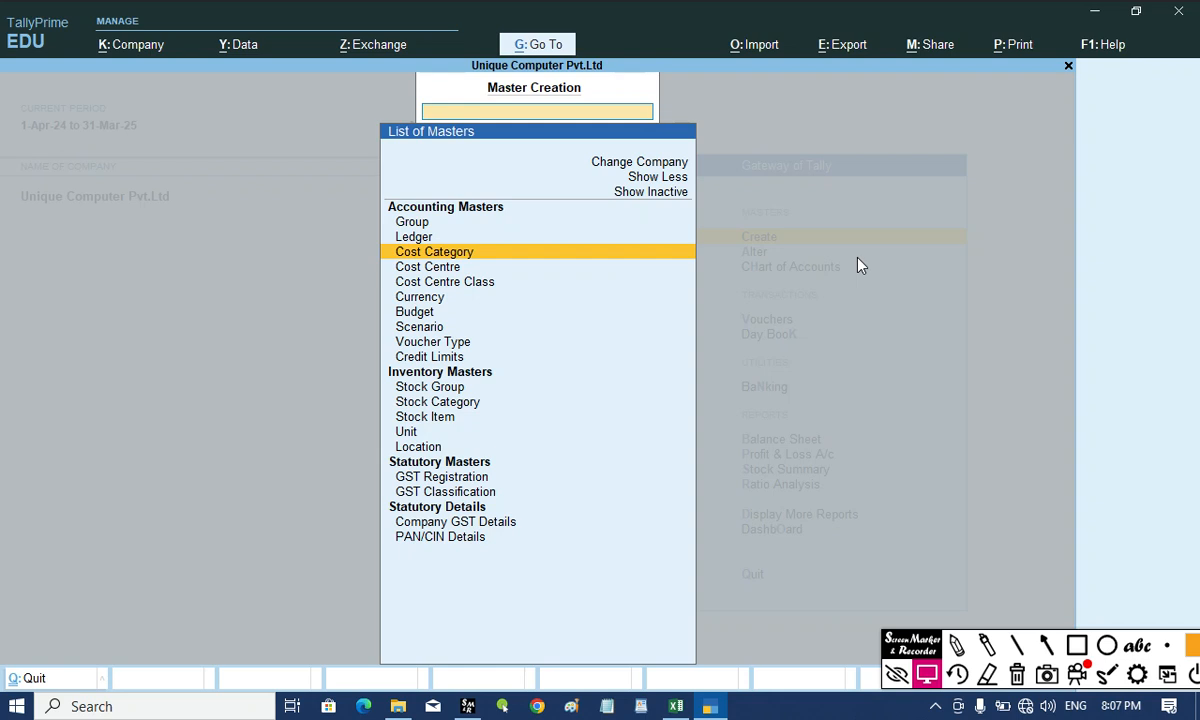
Create a new cost category named Stationery Expenses, keeping the default allocation settings.
key(Return)
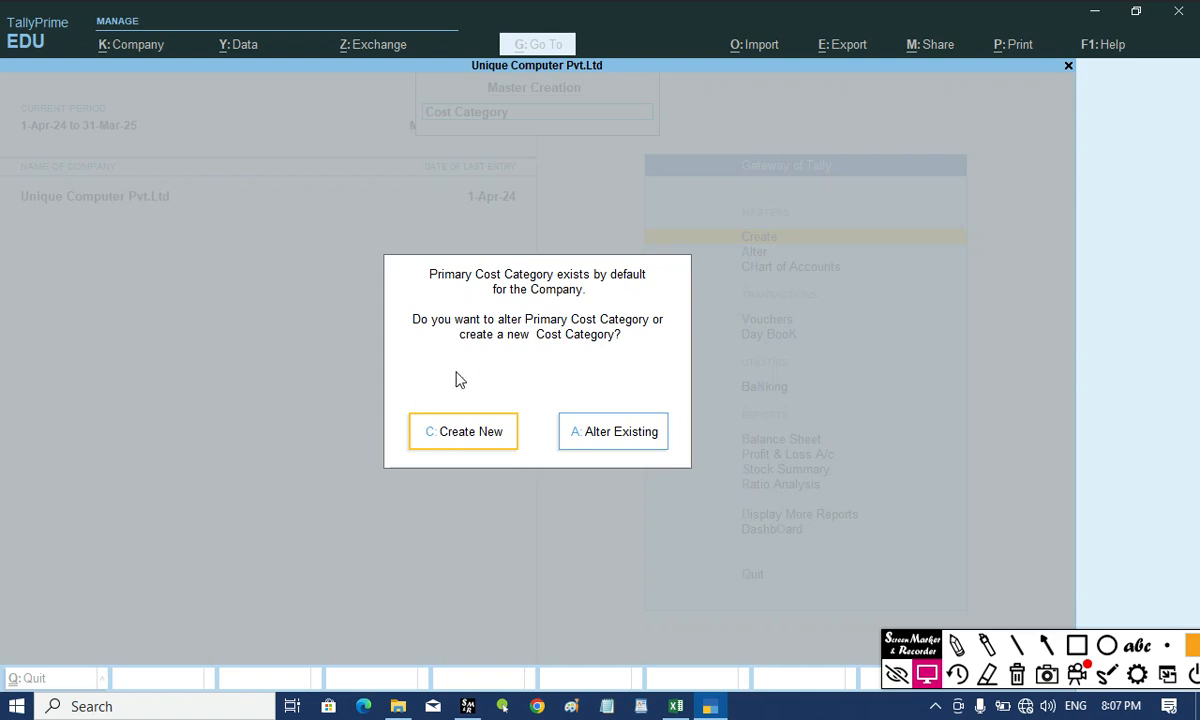
click(462, 434)
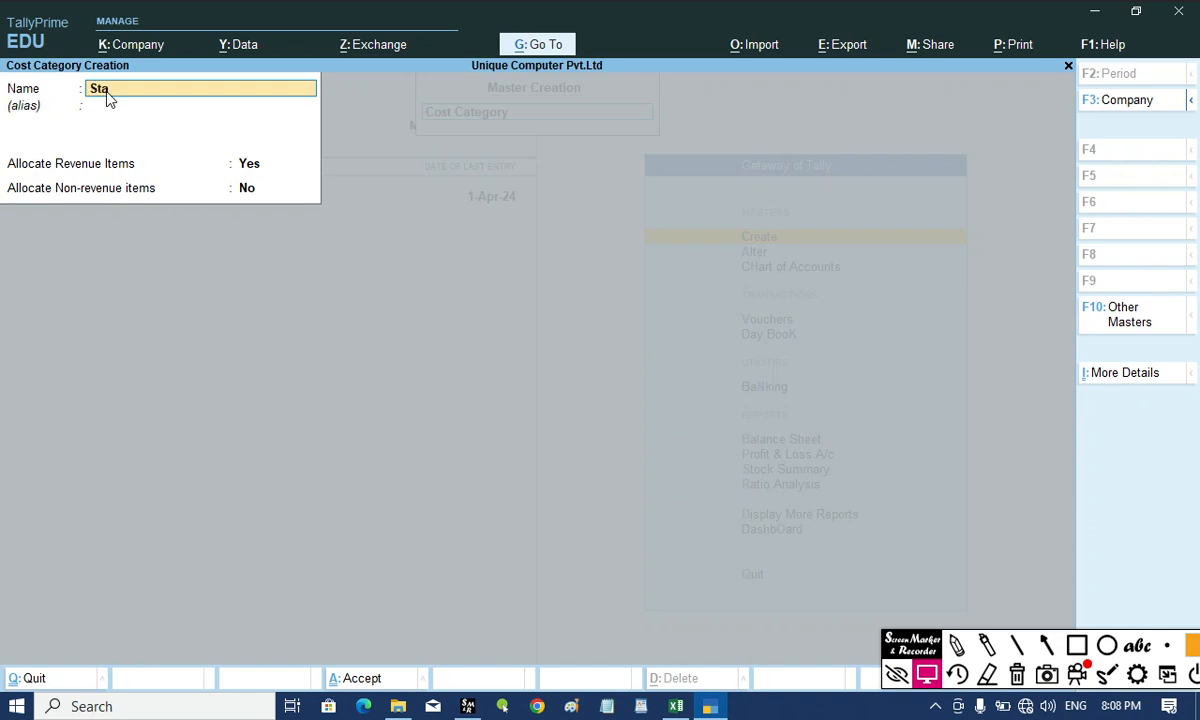
text(ery Expenses)
key(Return)
key(Return)
key(Return)
key(Return)
Create a second cost category named Electricity Bill with the default allocation settings and return to the List of Masters.
text(Electricity Bill)
key(Return)
key(Return)
key(Return)
key(Return)
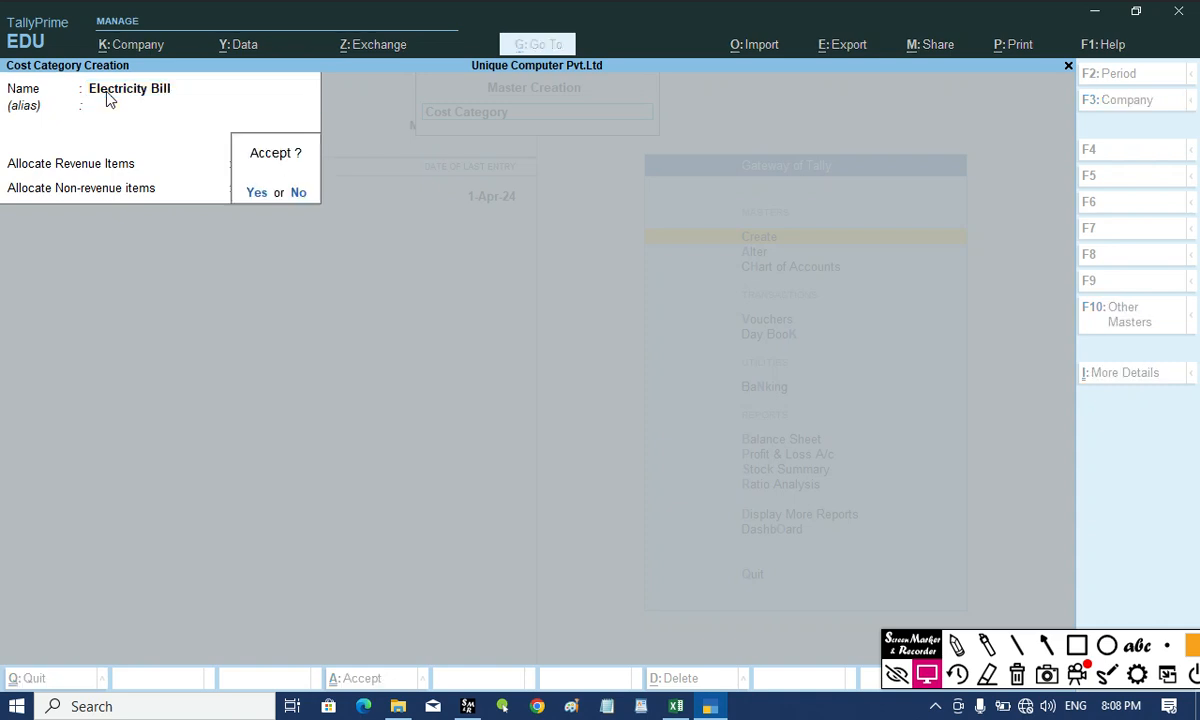
key(Return)
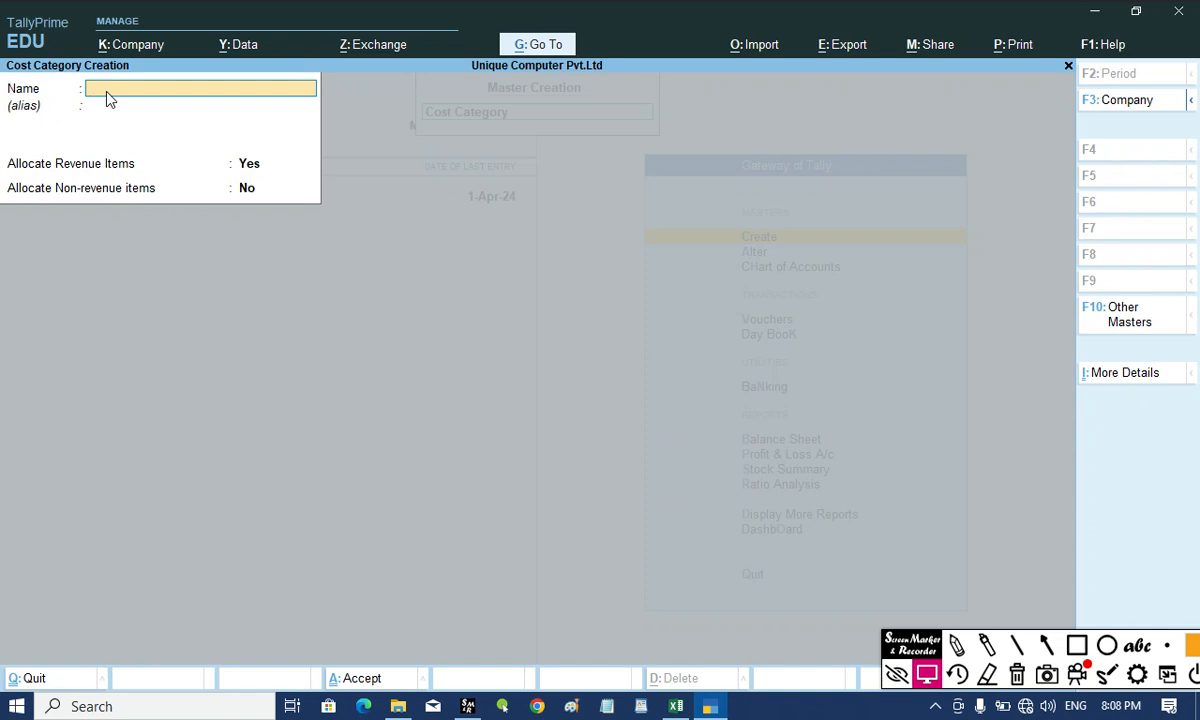
key(Escape)
key(Return)
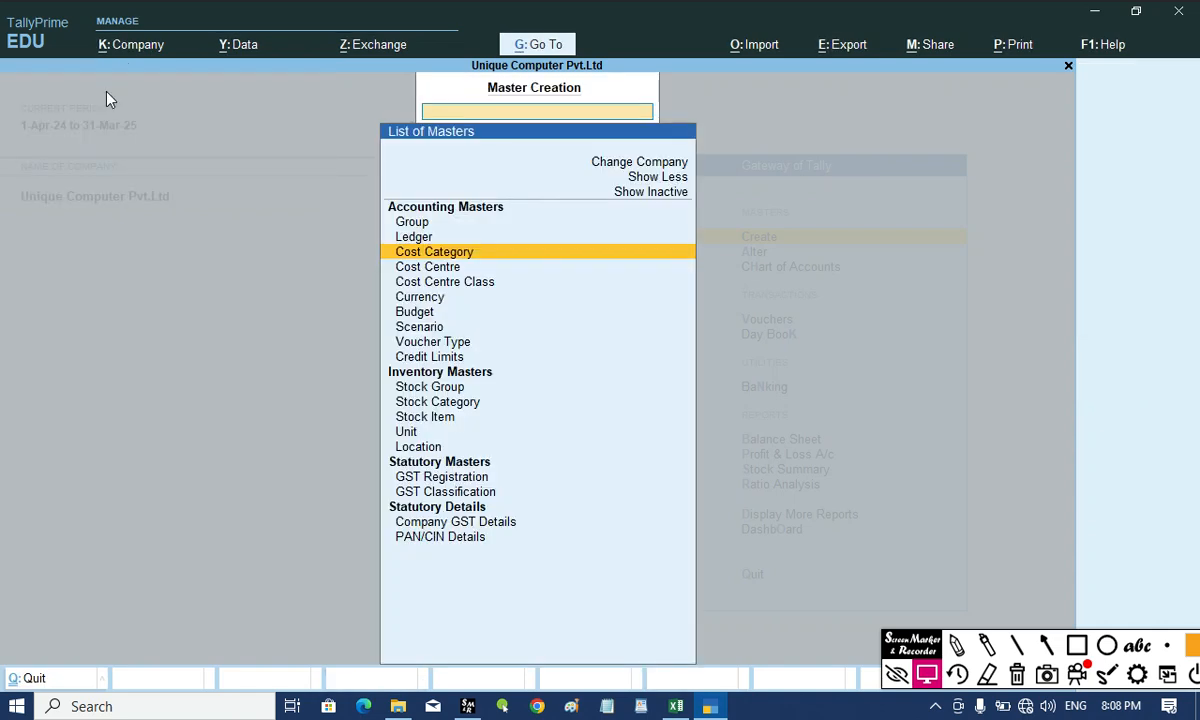
Start a new cost centre and assign it to the Stationery Expenses category, checking the section heading in the Excel sheet.
key(Down)
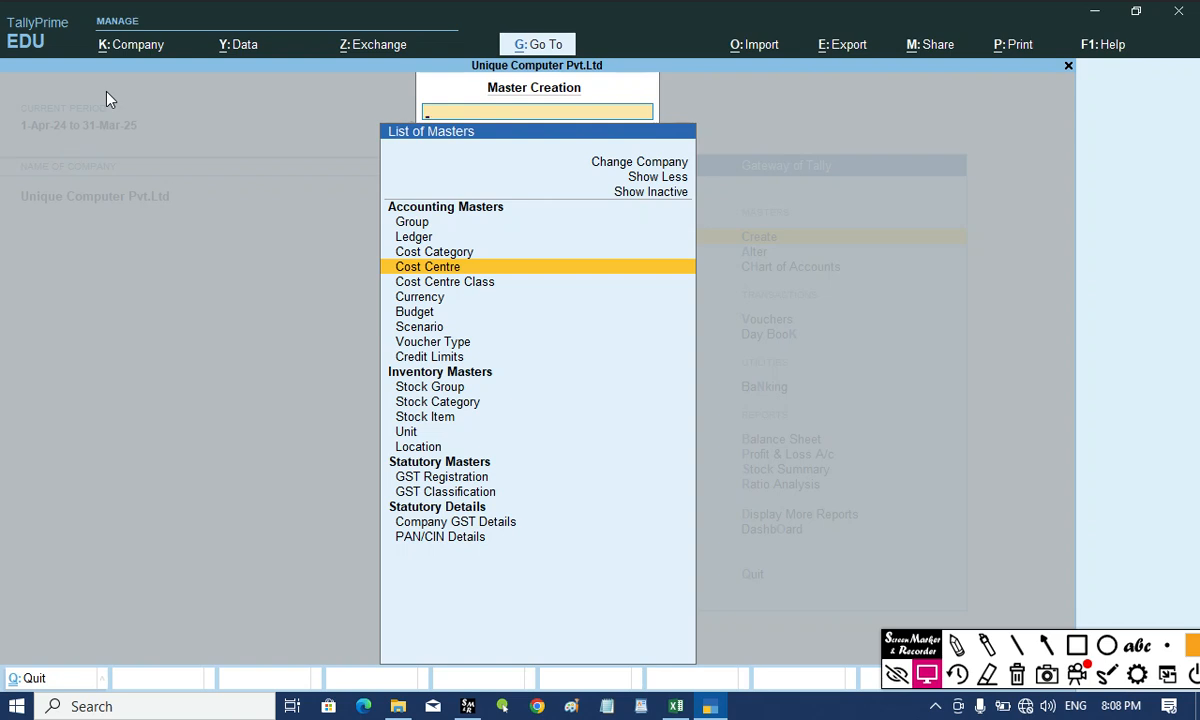
key(Return)
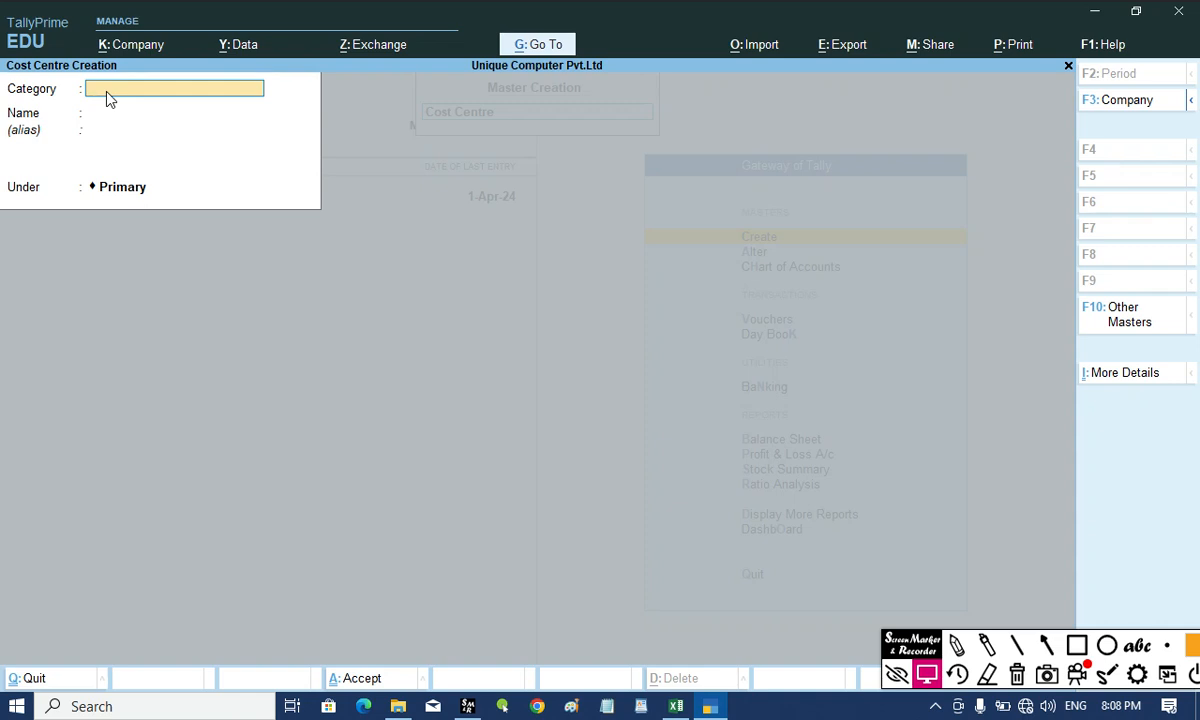
key(alt+Tab)
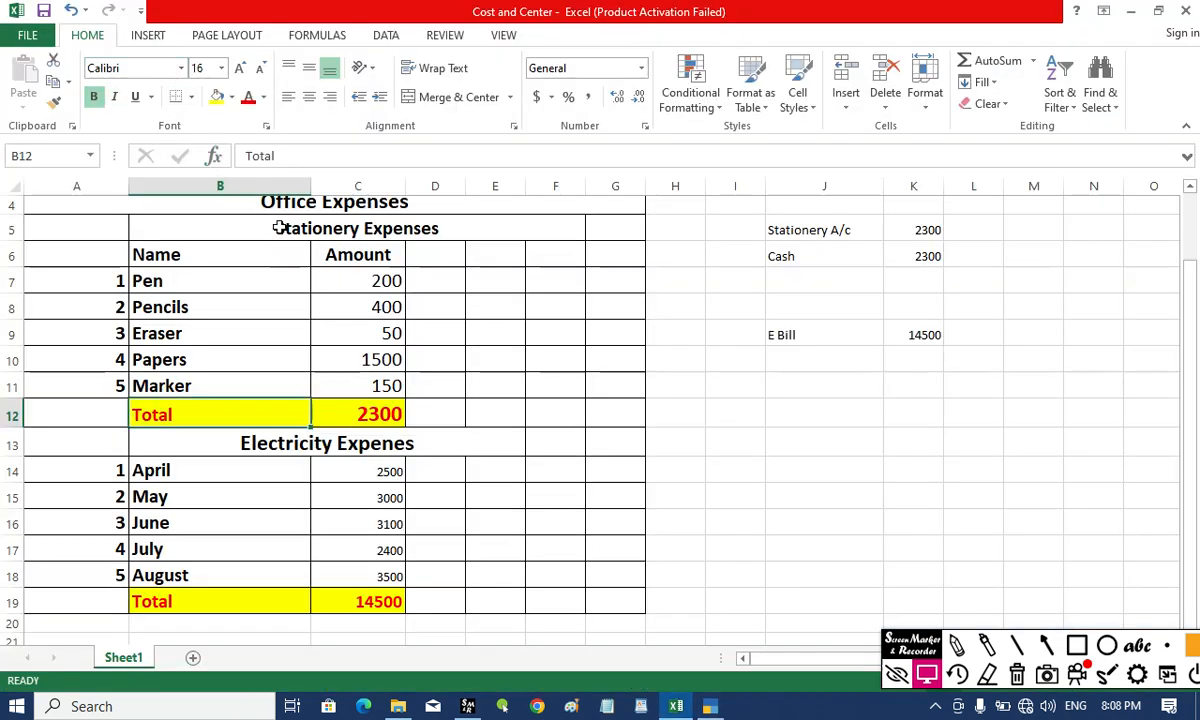
key(alt+Tab)
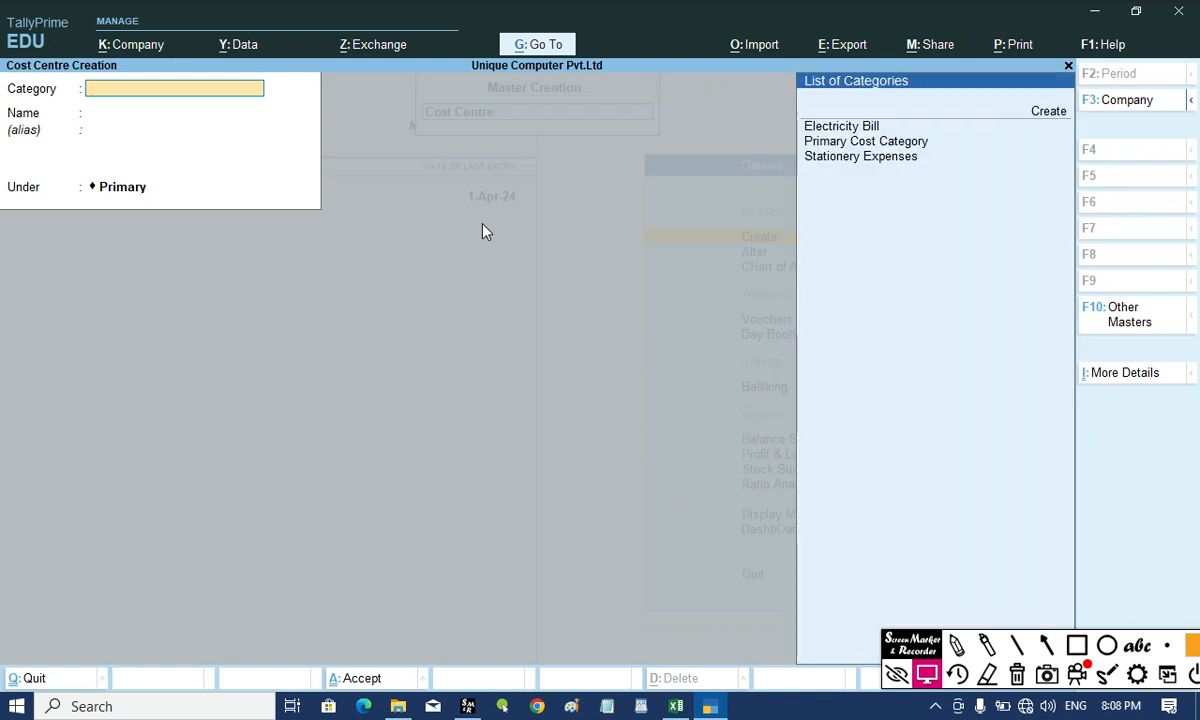
key(Down)
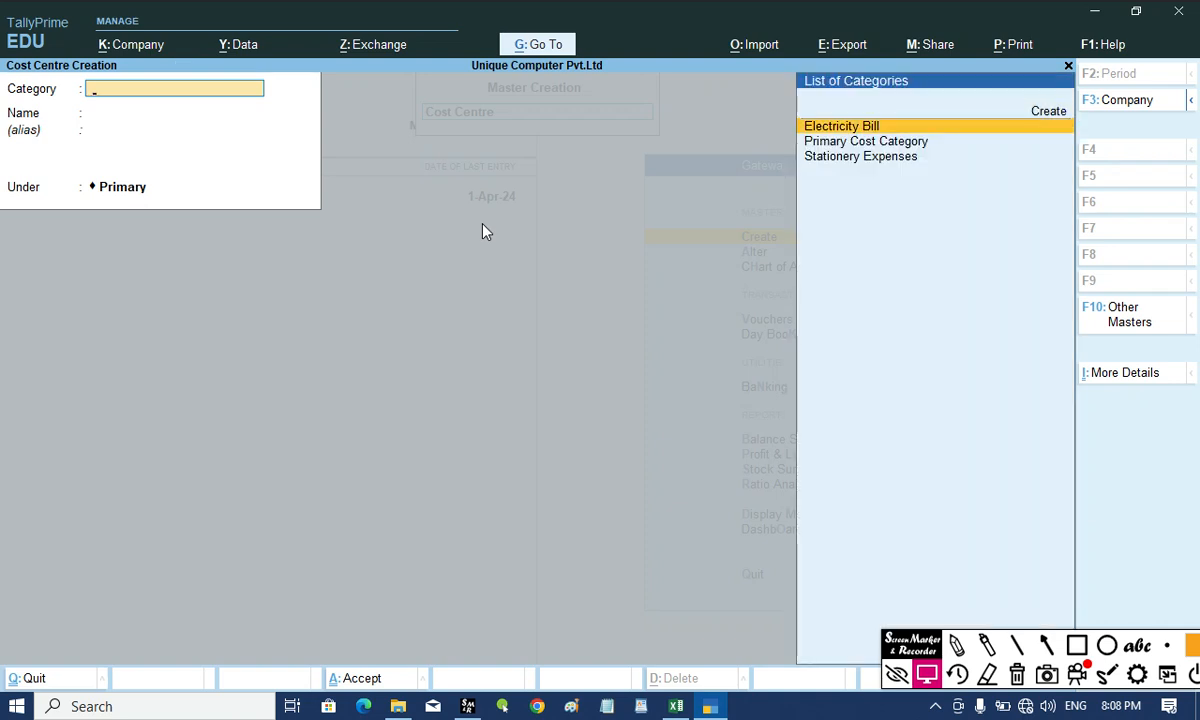
key(Down)
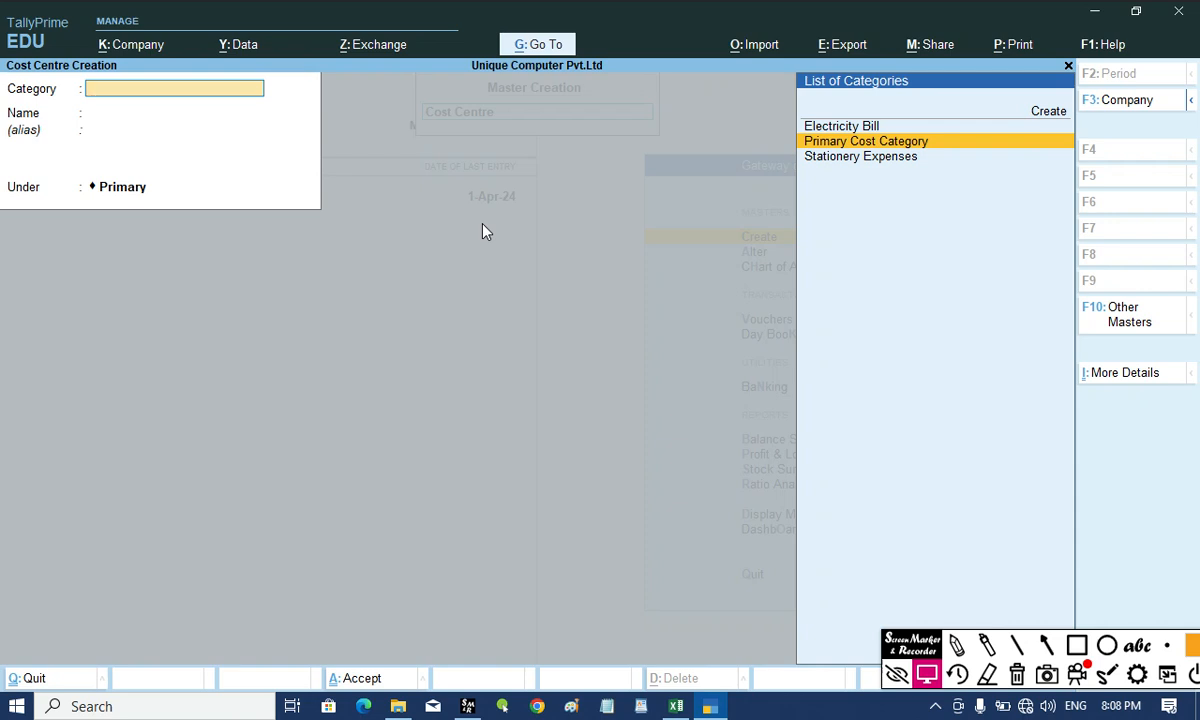
key(Down)
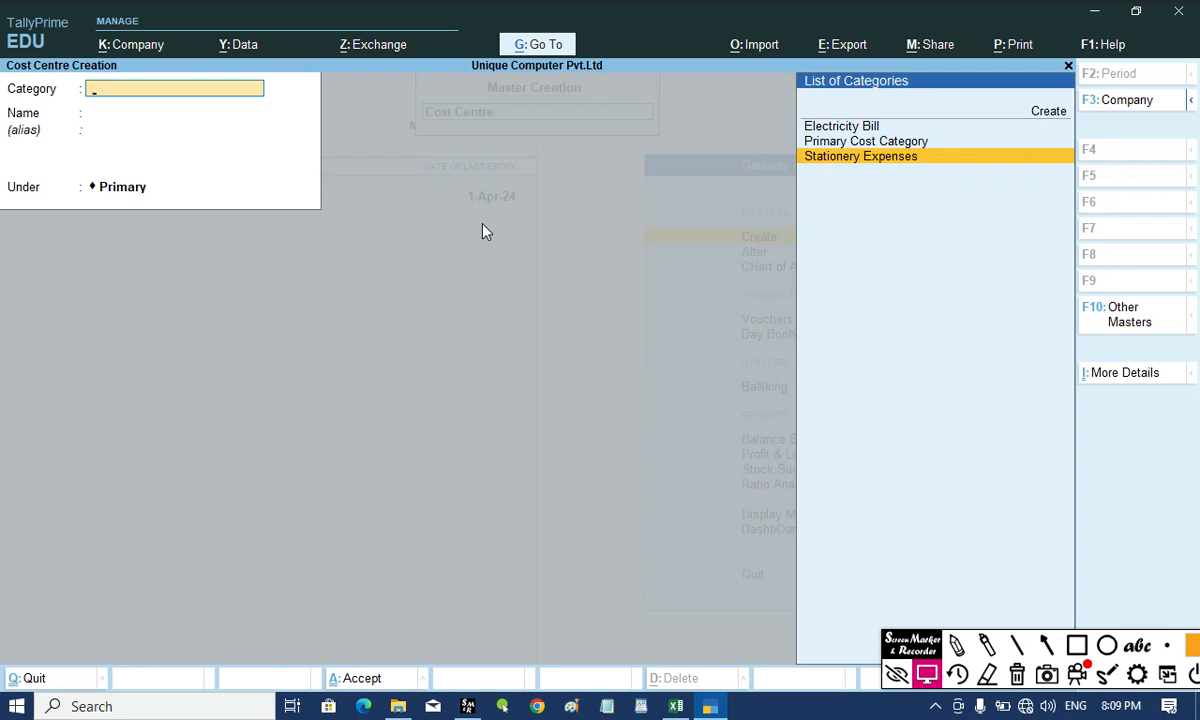
key(Return)
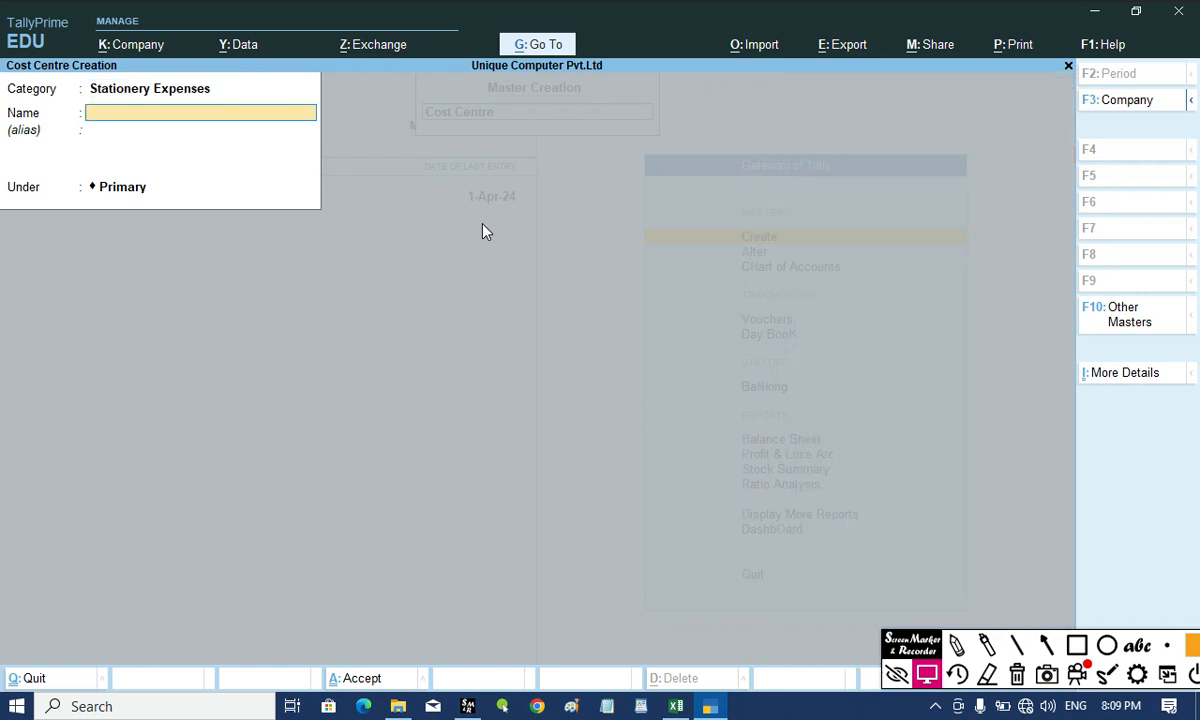
Name the cost centre Pen, following the first stationery item in the sheet, and save it under Primary.
key(alt+Tab)
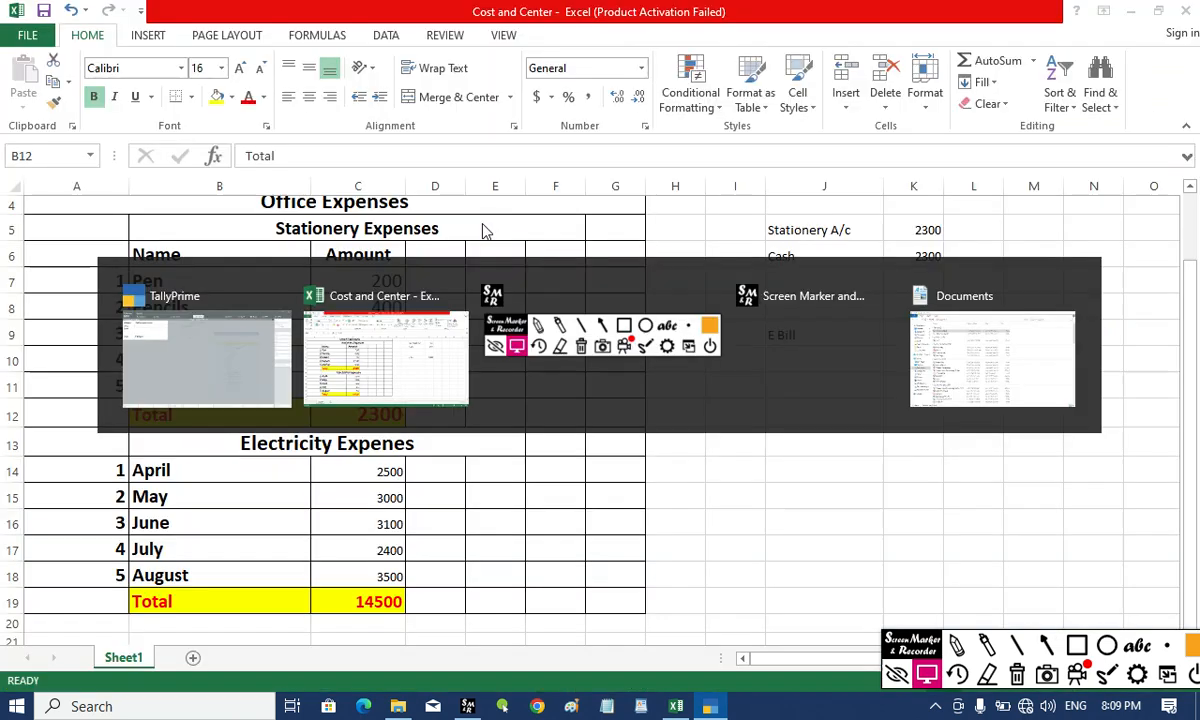
key(alt+Tab)
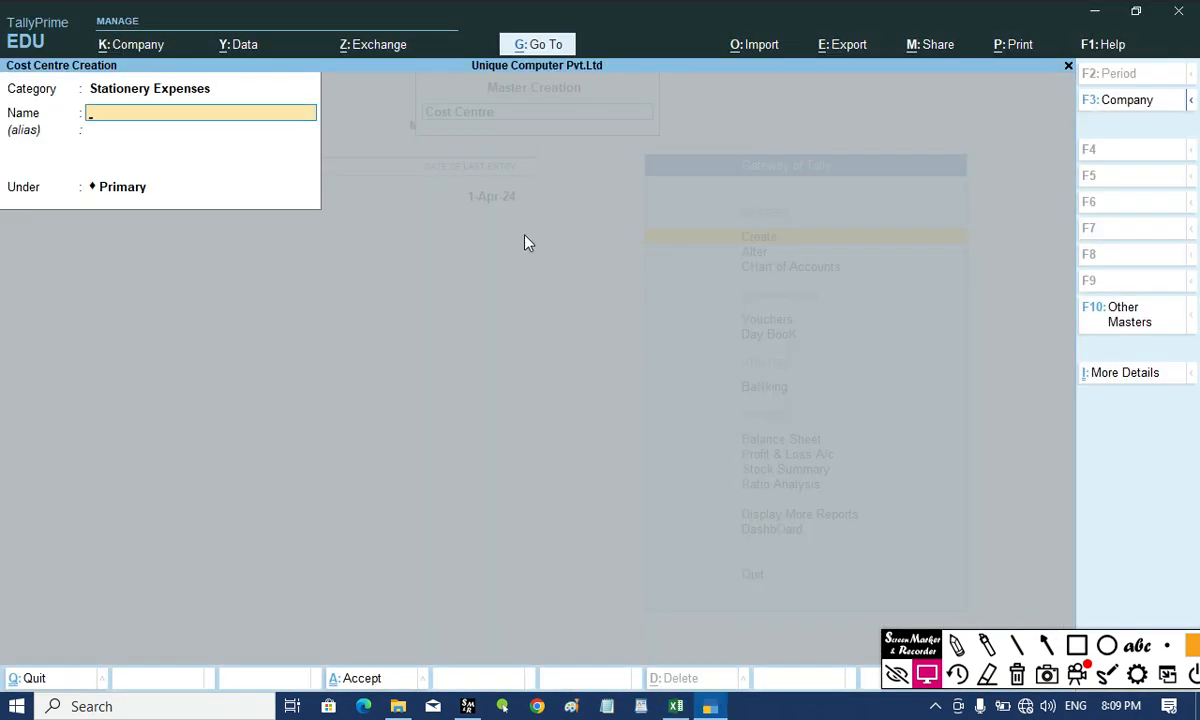
text(Pen)
key(Return)
key(Return)
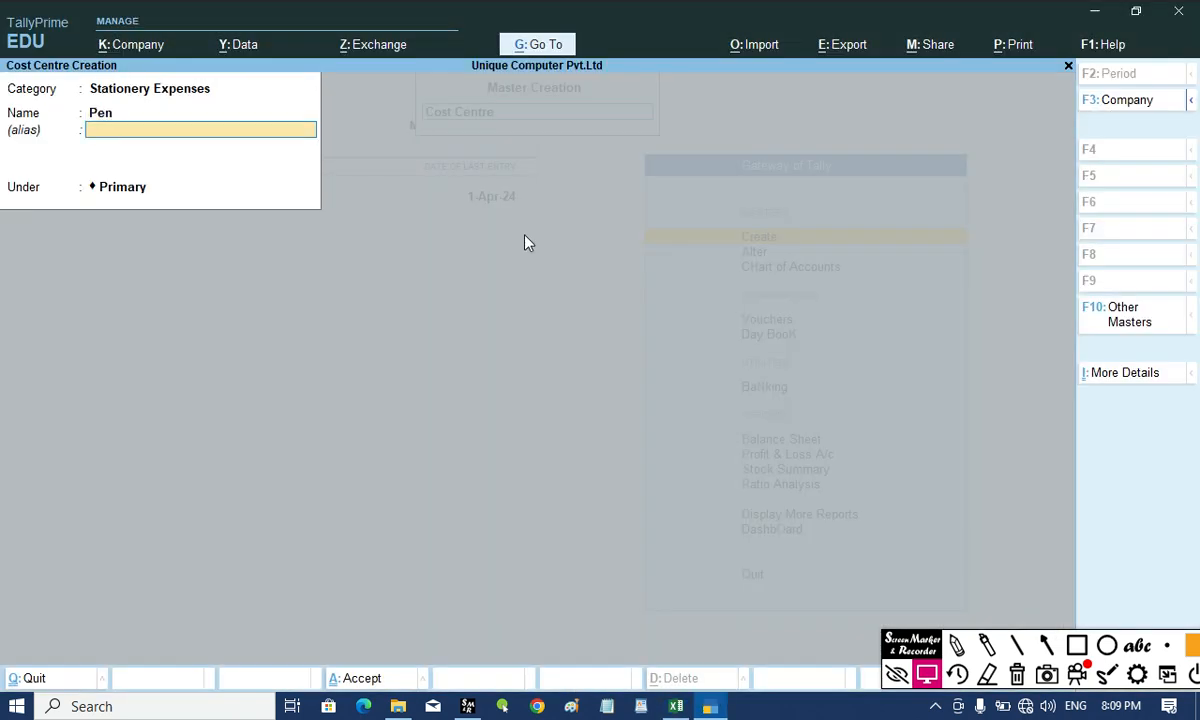
key(Return)
key(Return)
Create the cost centre Pencils under Primary in the Stationery Expenses category, checking the item names in the Excel sheet.
key(alt+Tab)
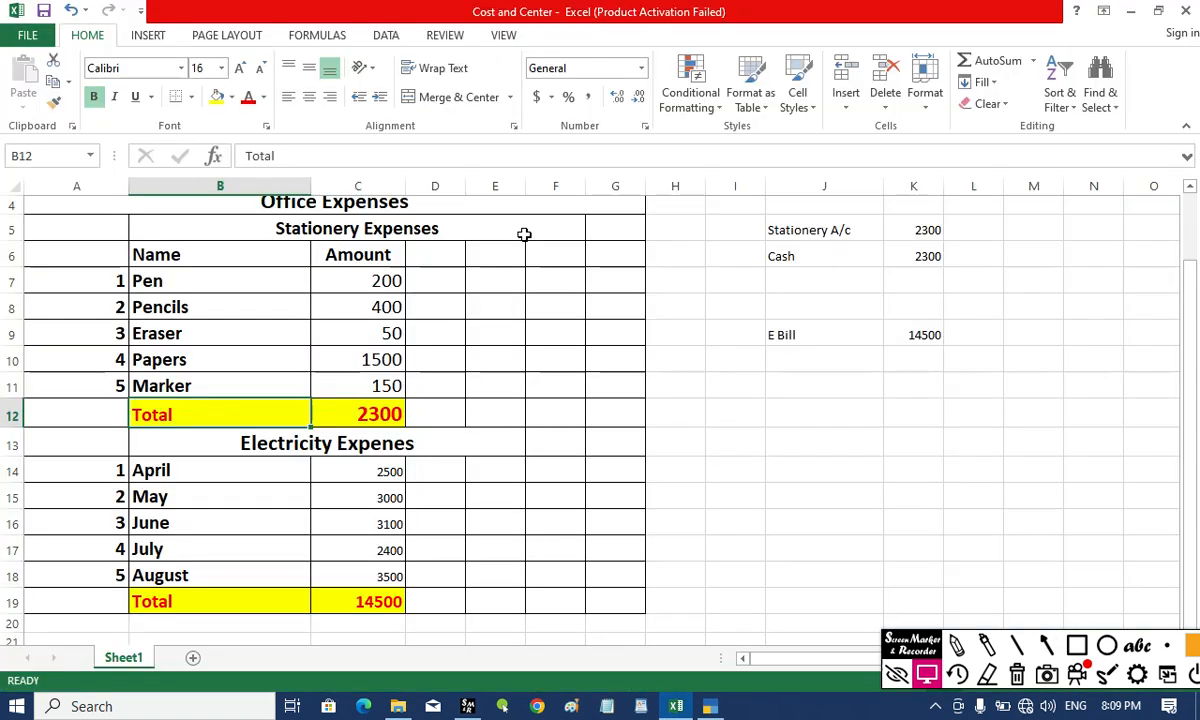
key(alt+Tab)
text(Pencils)
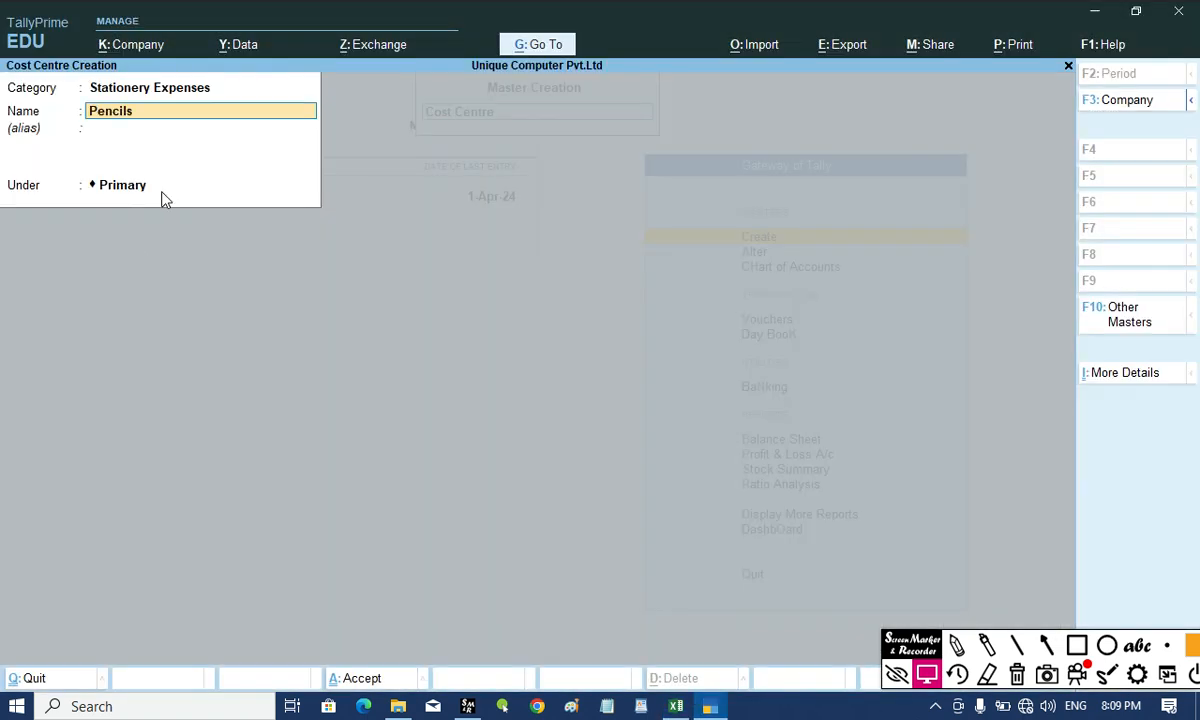
key(Return)
key(Return)
key(Return)
key(alt+Tab)
key(alt+Tab)
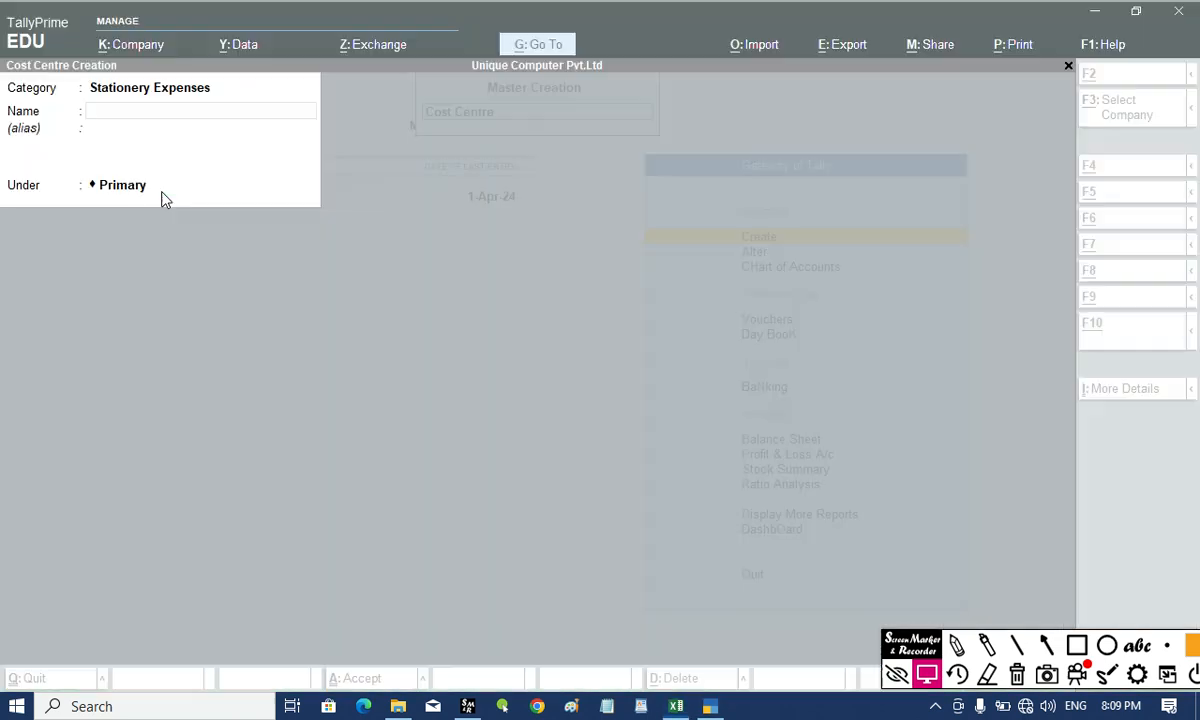
Create the cost centre Eraser under Primary in the Stationery Expenses category.
text(Eraser)
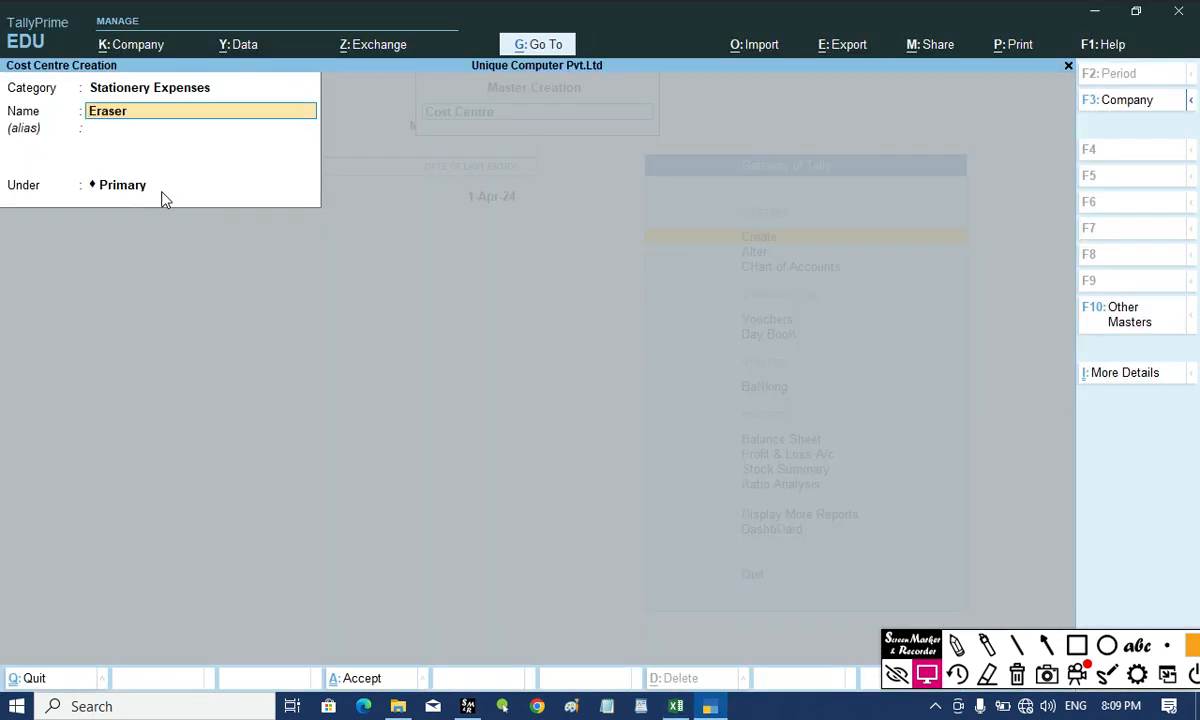
key(Return)
key(Return)
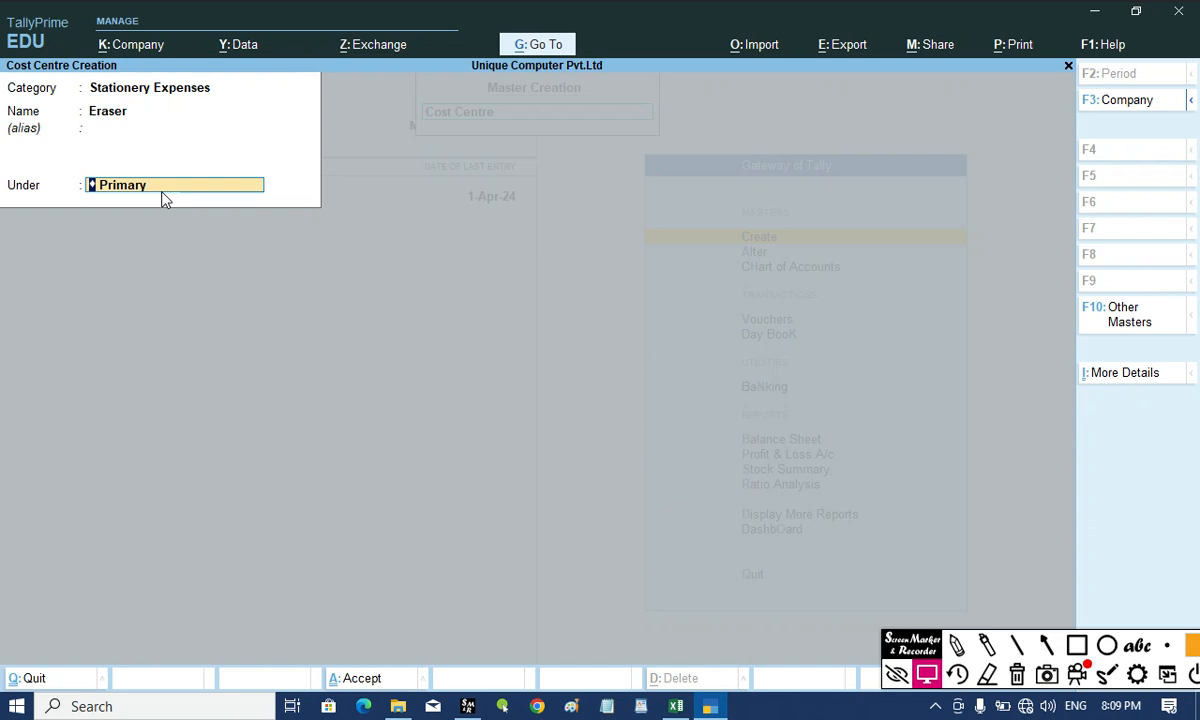
key(Return)
key(Return)
Check the fourth stationery item in the Excel sheet and create the cost centre Papers under Primary.
key(alt+Tab)
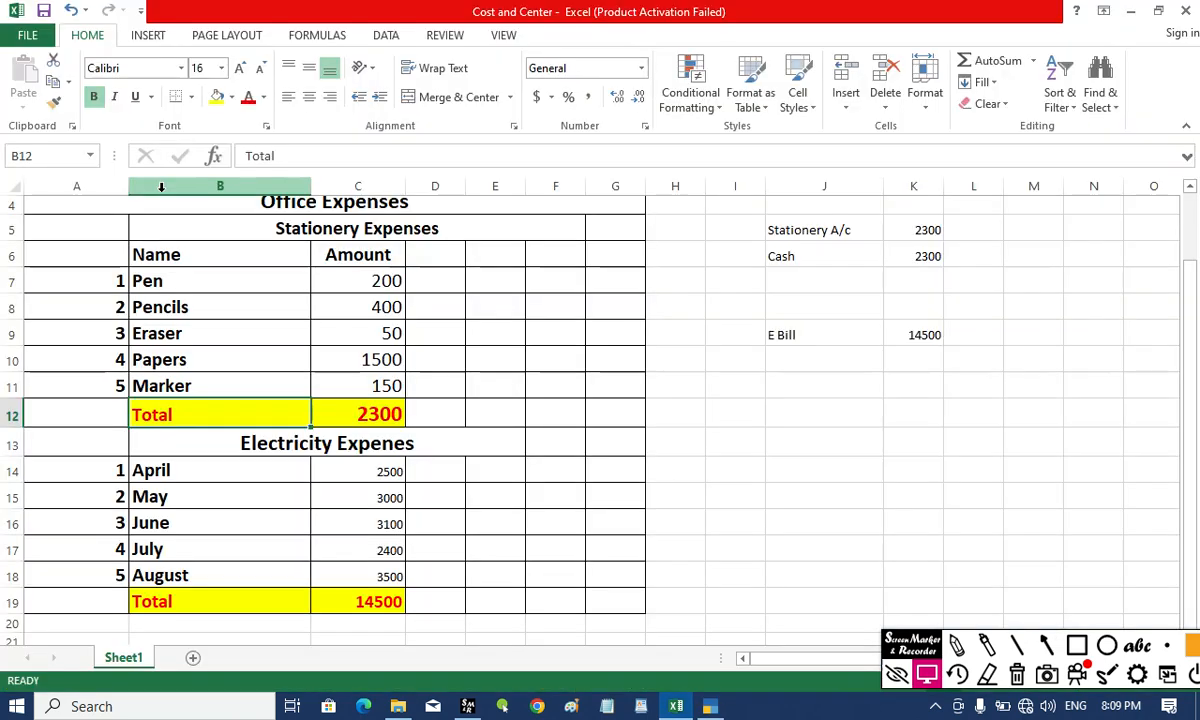
key(alt+Tab)
text(Papers)
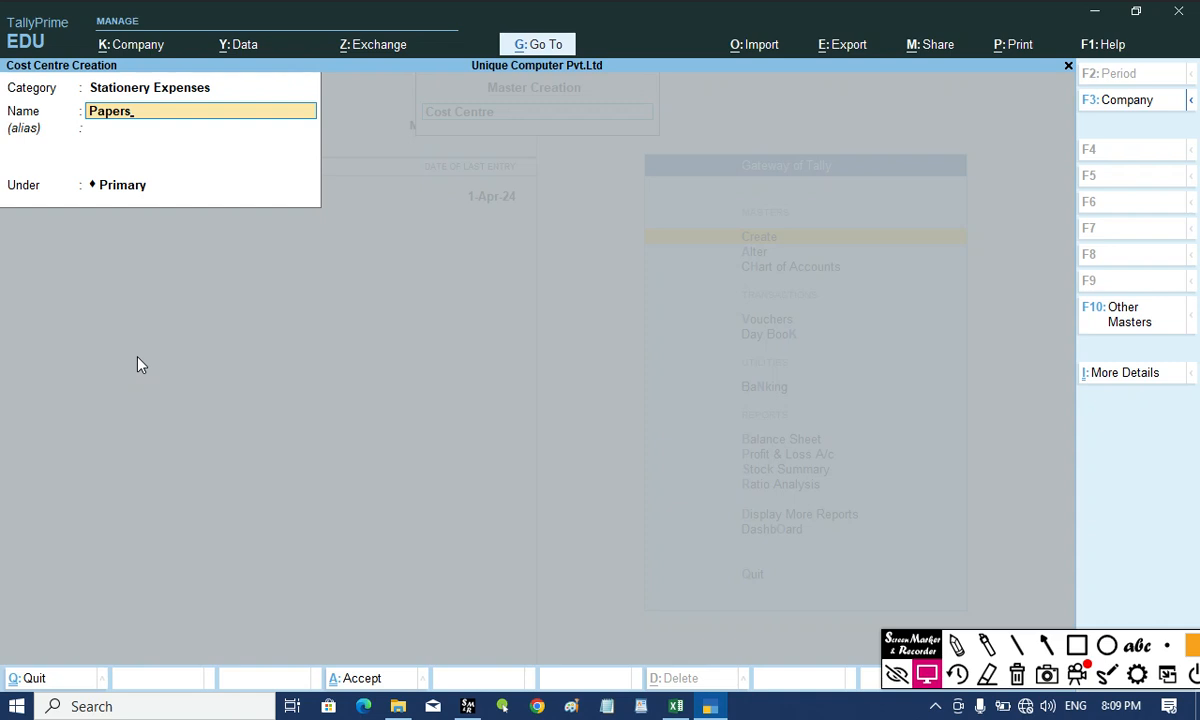
key(Return)
key(Return)
key(Return)
key(Return)
Check the last stationery item in the Excel sheet and create the cost centre Marker under Primary.
key(alt+Tab)
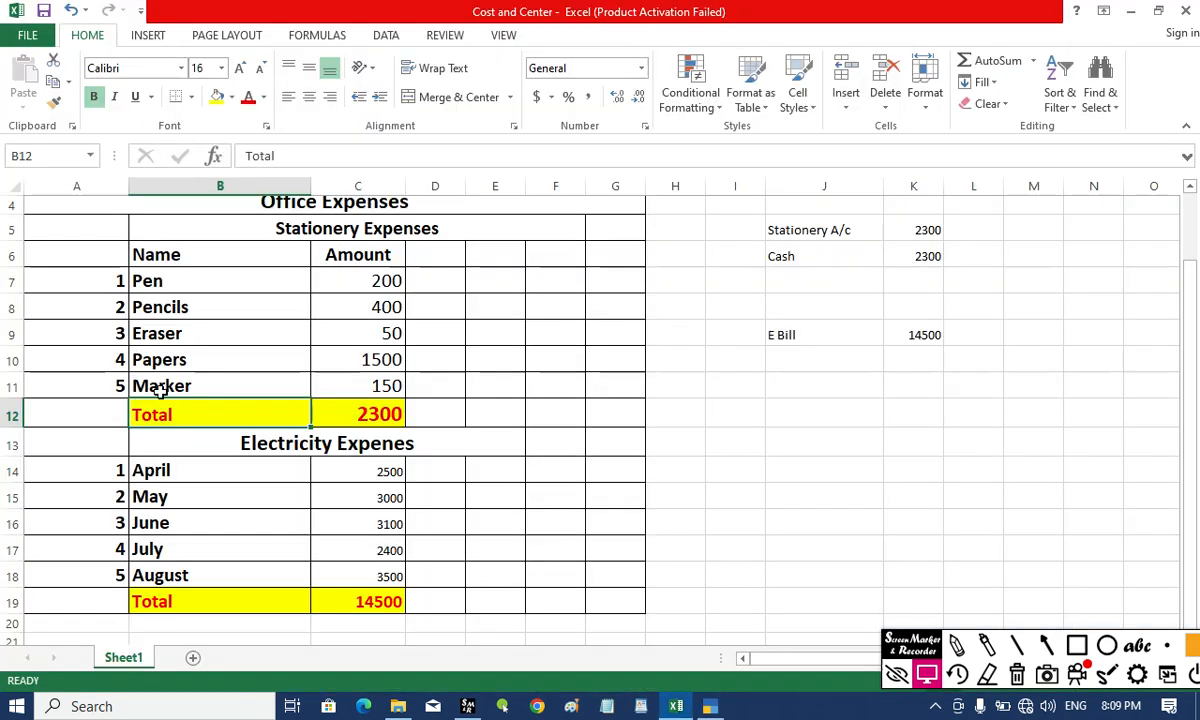
key(alt+Tab)
text(Marker)
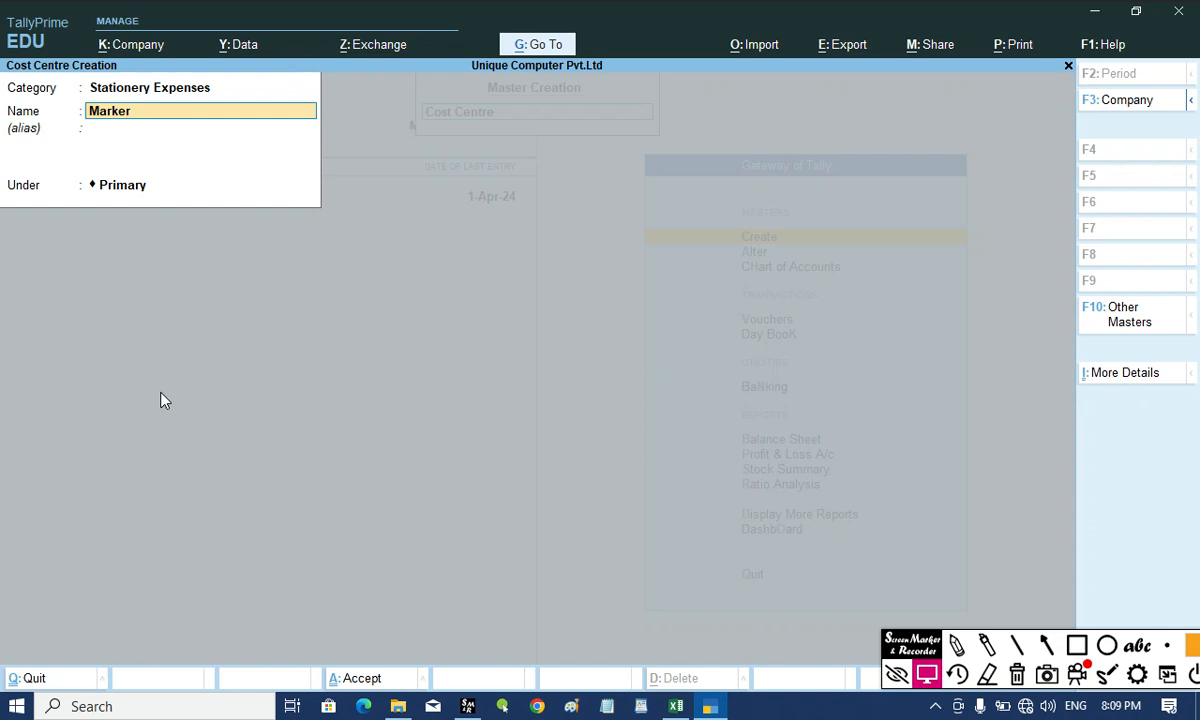
key(Return)
key(Return)
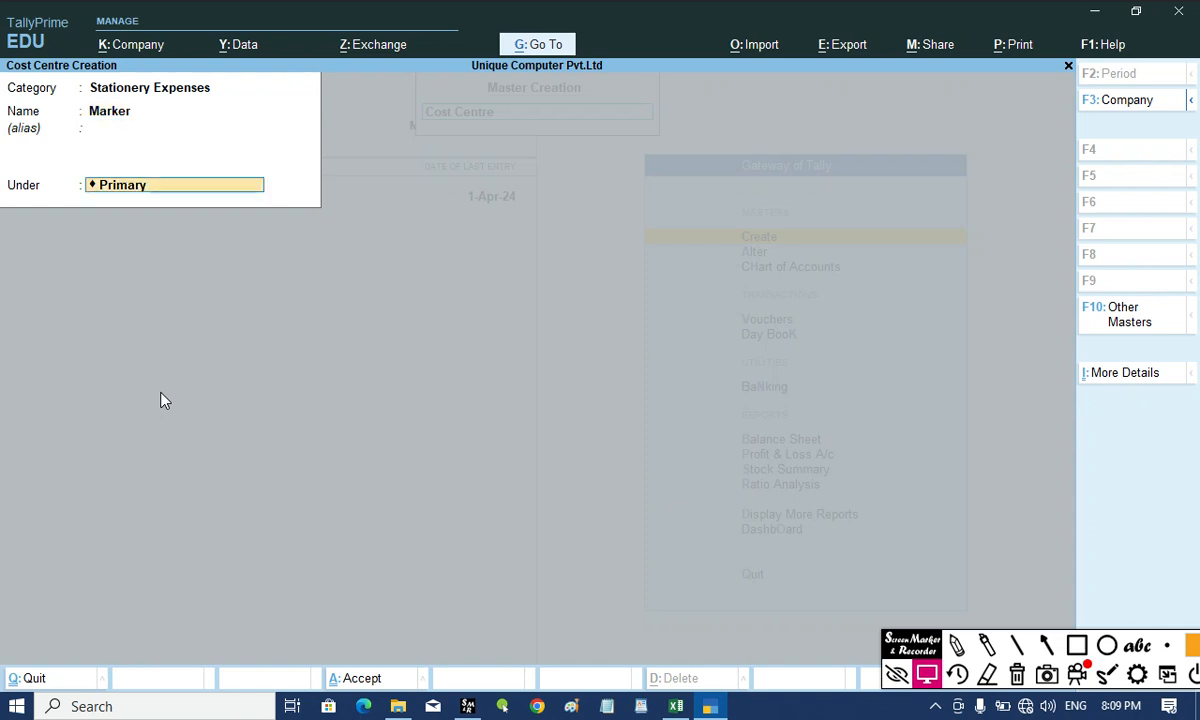
key(Return)
key(Return)
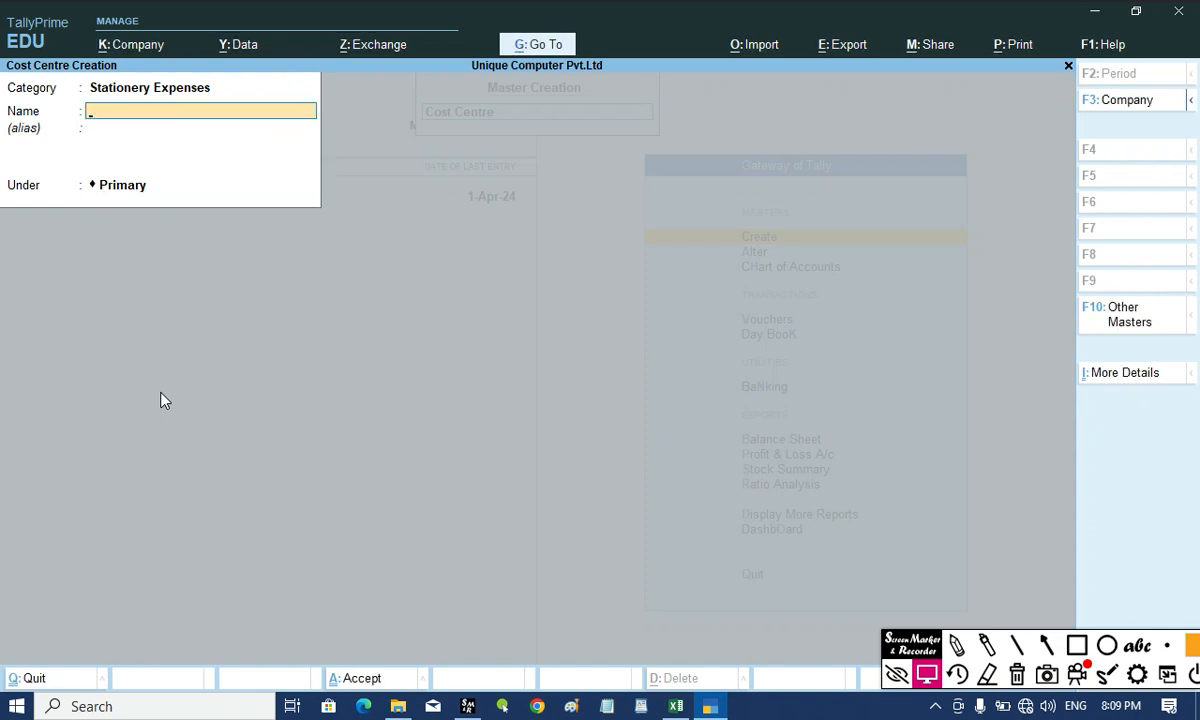
Switch to the Excel sheet and correct the spelling of the electricity section heading to Electricity Expenses.
key(alt+Tab)
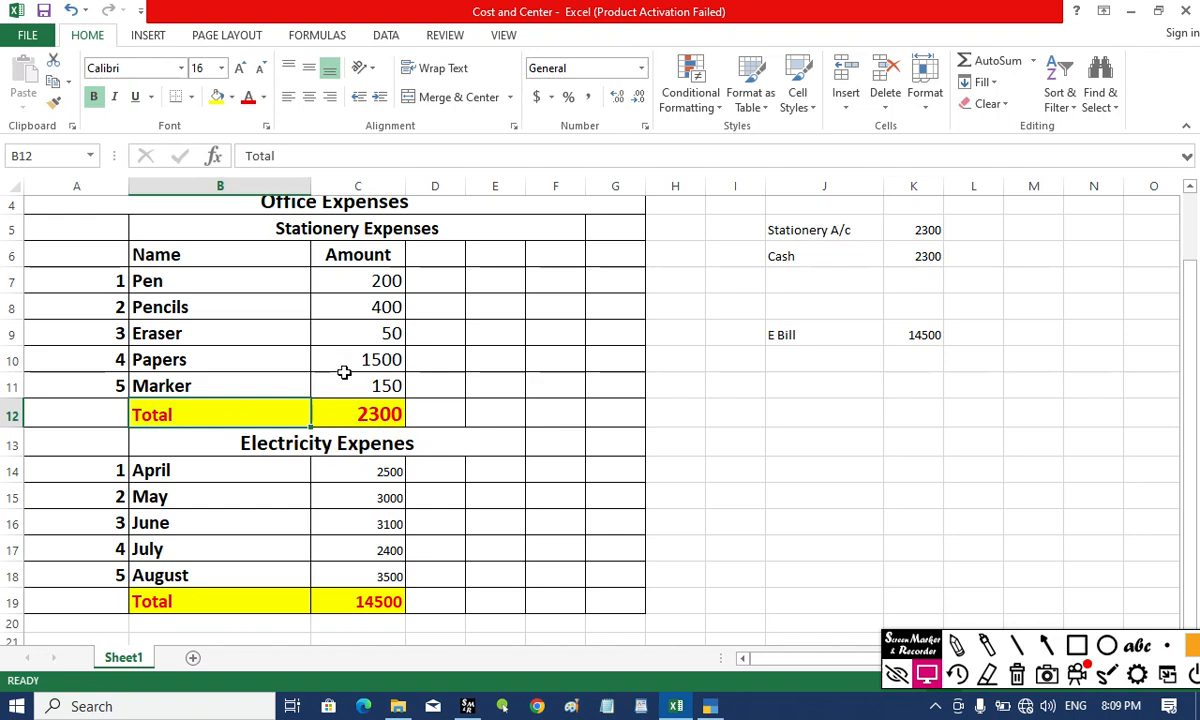
double_click(408, 452)
text(s)
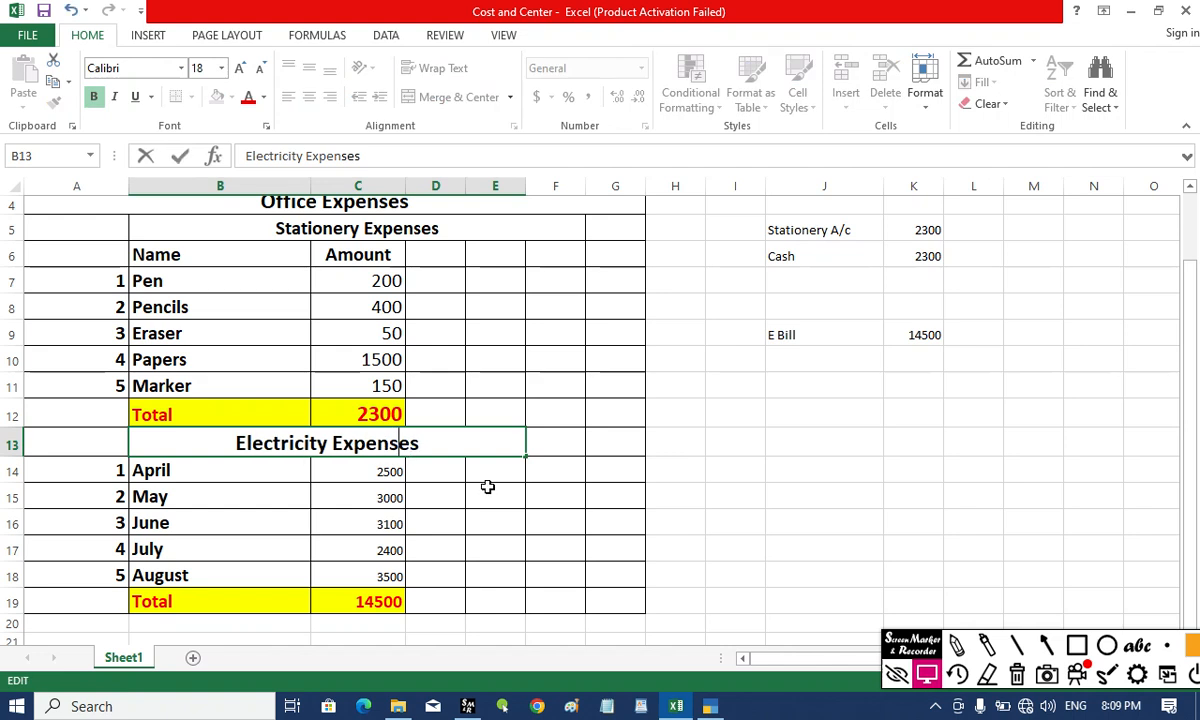
click(485, 485)
Return to TallyPrime and change the new cost centre's category to Electricity Bill.
key(alt+Tab)
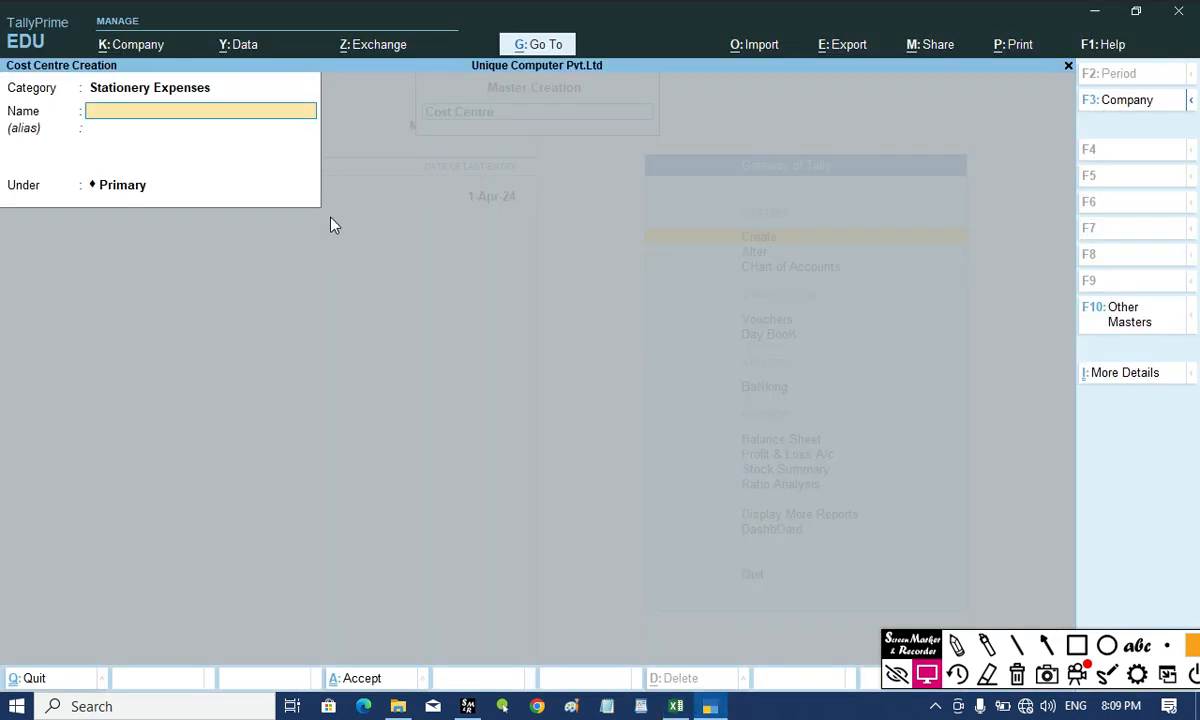
key(BackSpace)
key(BackSpace)
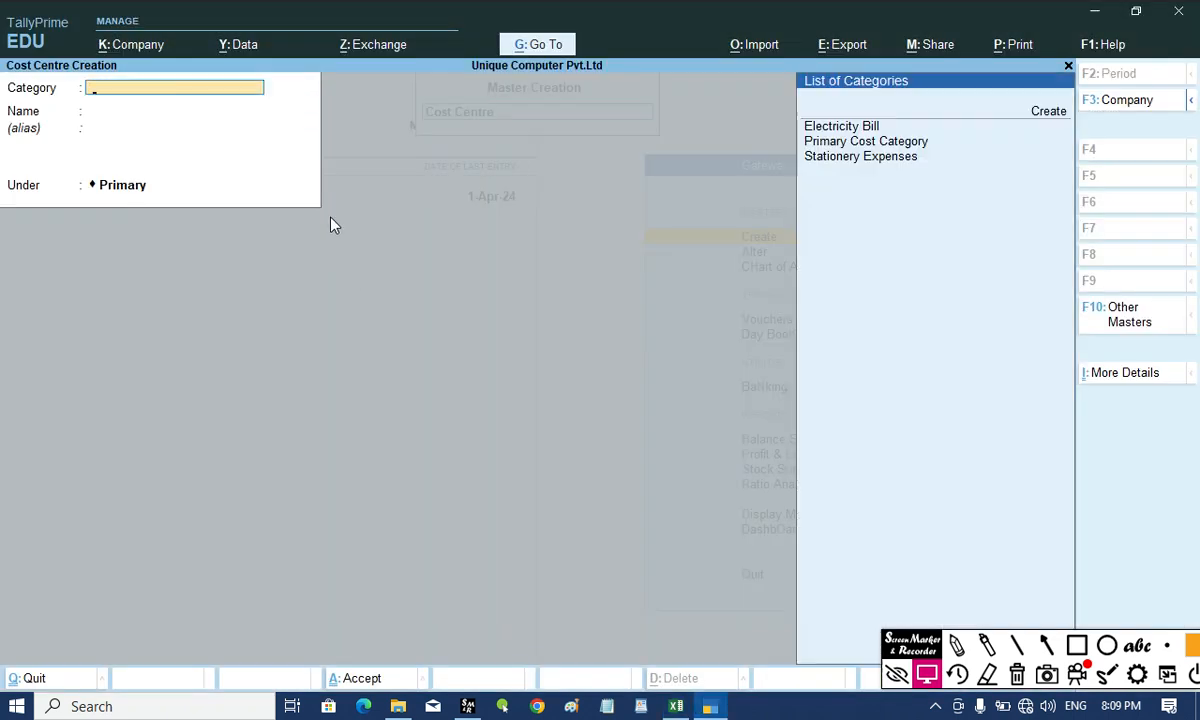
key(Down)
key(Down)
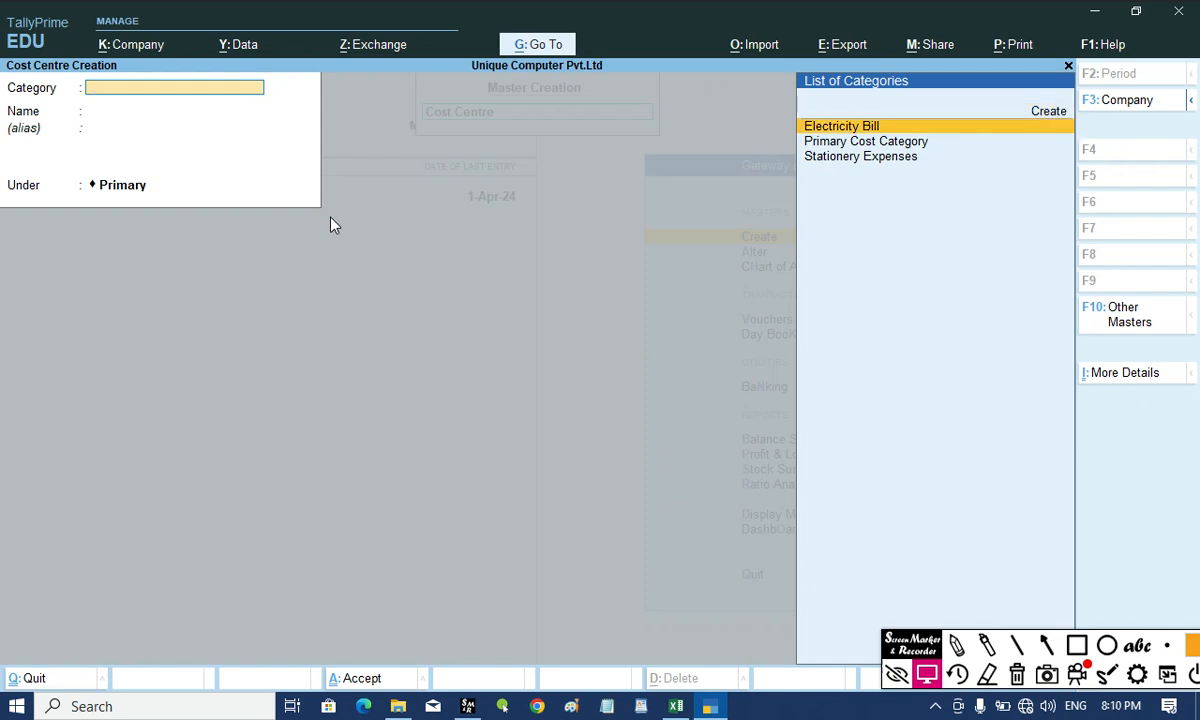
key(Return)
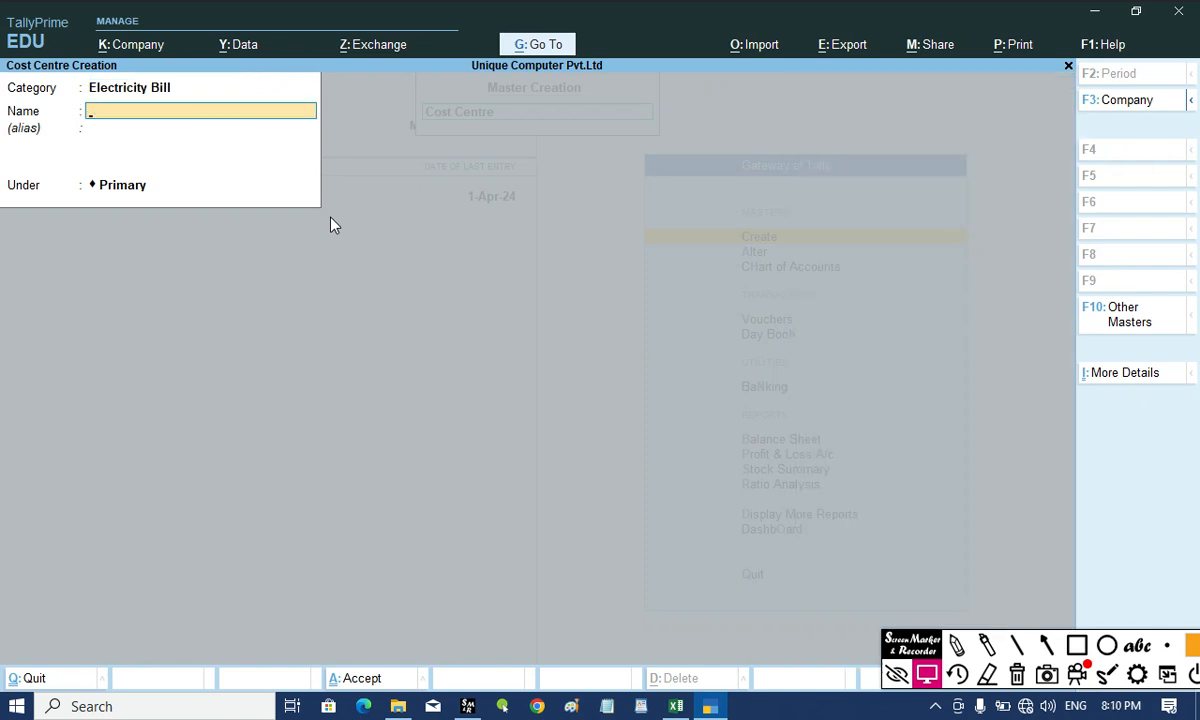
Check the first month in the Excel sheet and create the cost centre April under Primary in Electricity Bill.
key(alt+Tab)
key(alt+Tab)
text(April)
key(Return)
key(Return)
key(Return)
key(Return)
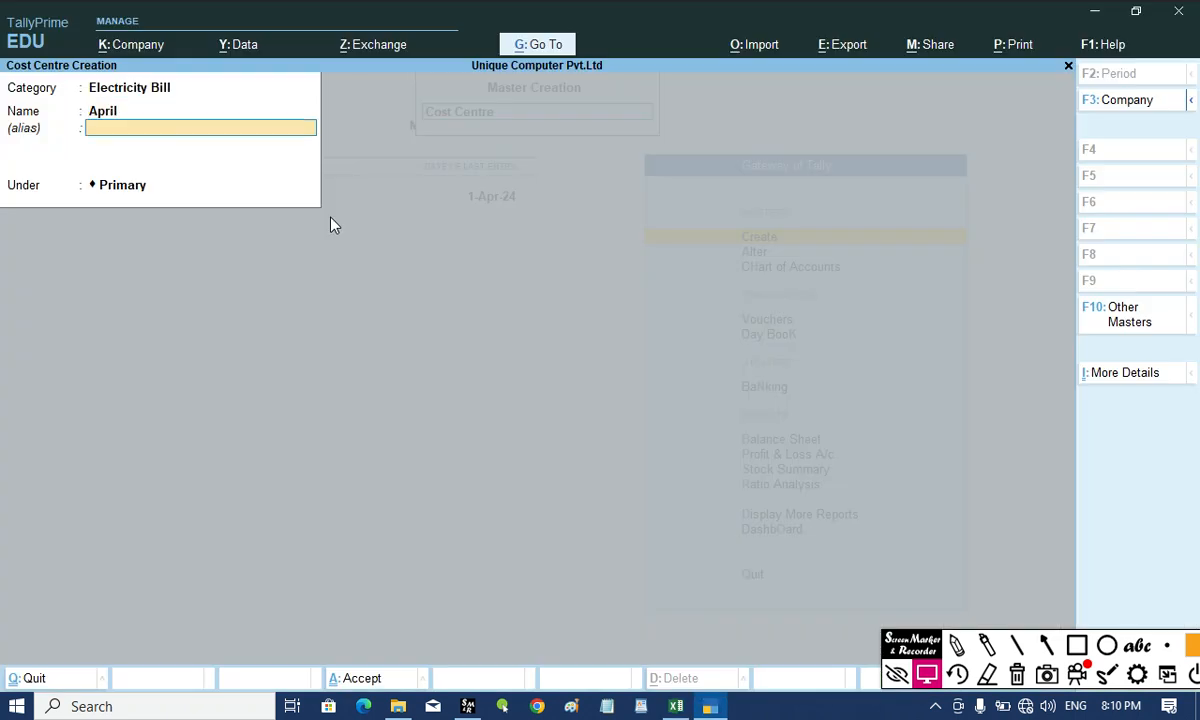
Check the second month in the Excel sheet and create the cost centre May under Primary in Electricity Bill.
key(alt+Tab)
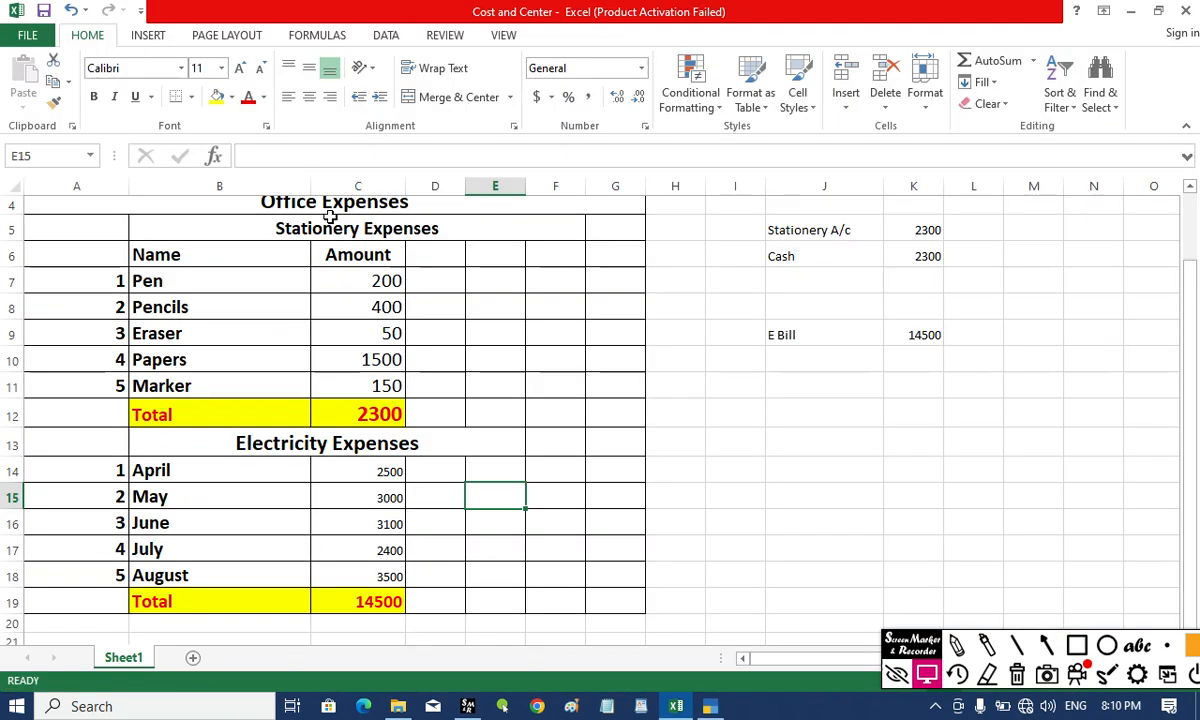
key(alt+Tab)
text(May)
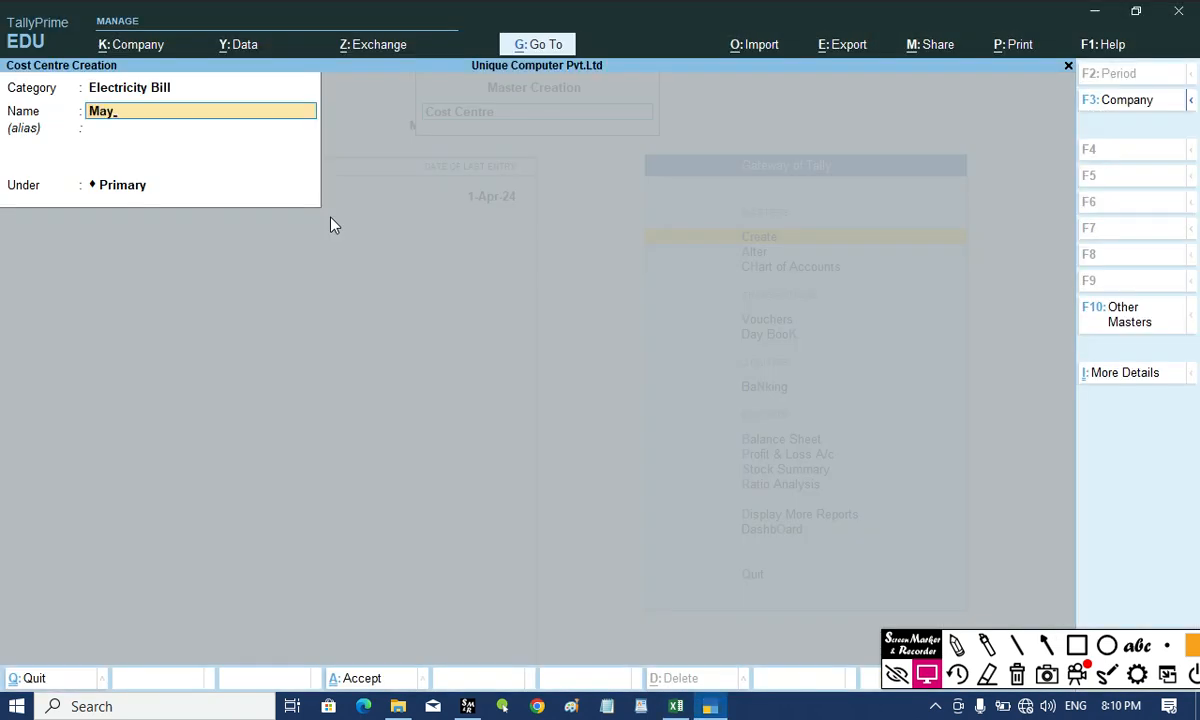
key(Return)
key(Return)
key(Return)
key(Return)
Check the third month in the Excel sheet and create the cost centre June under Primary in Electricity Bill.
key(alt+Tab)
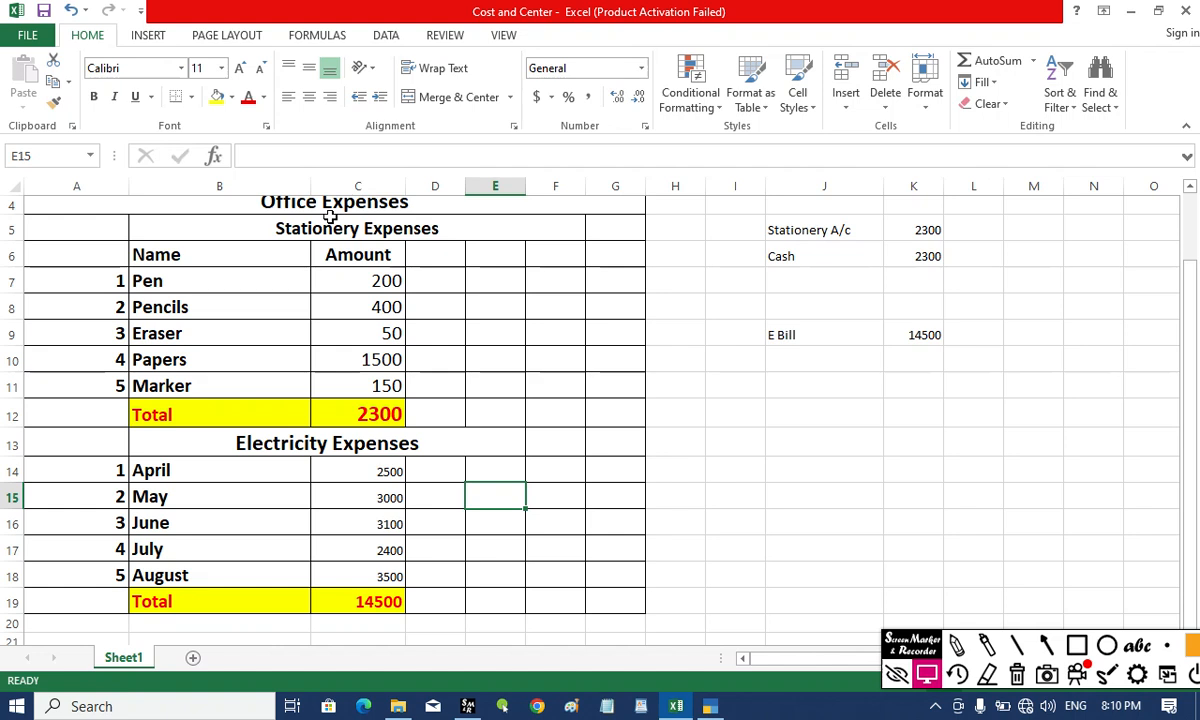
key(alt+Tab)
text(June)
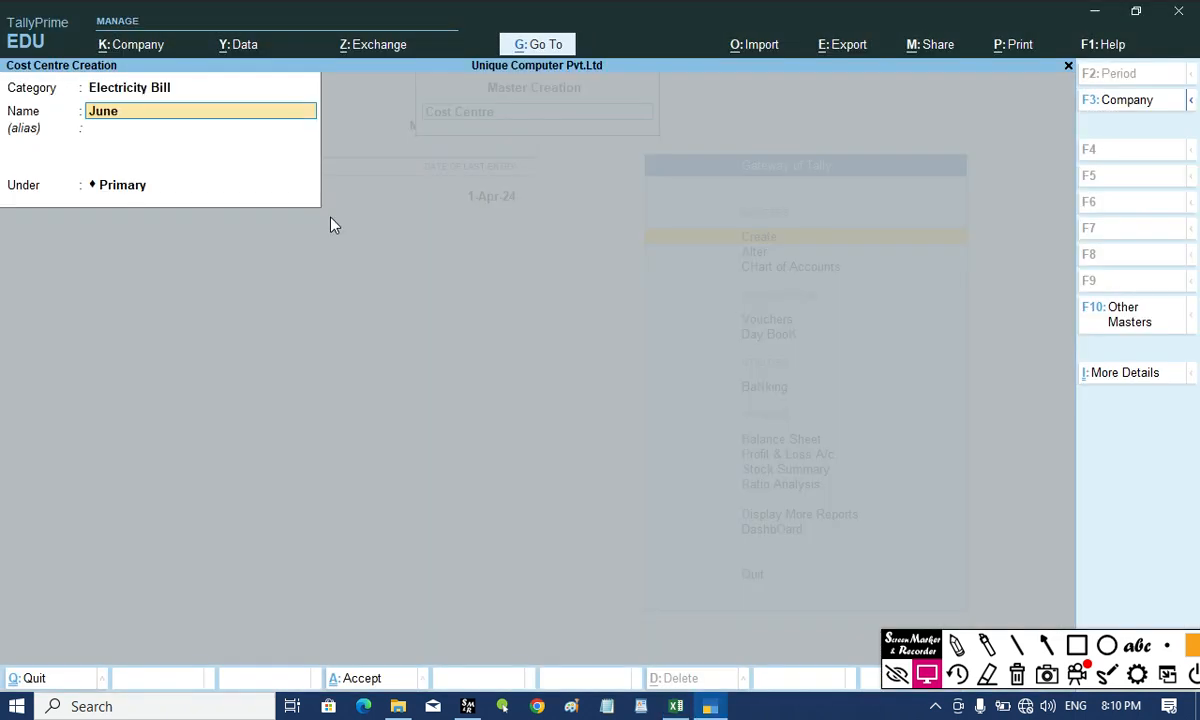
key(Return)
key(Return)
key(Return)
key(Return)
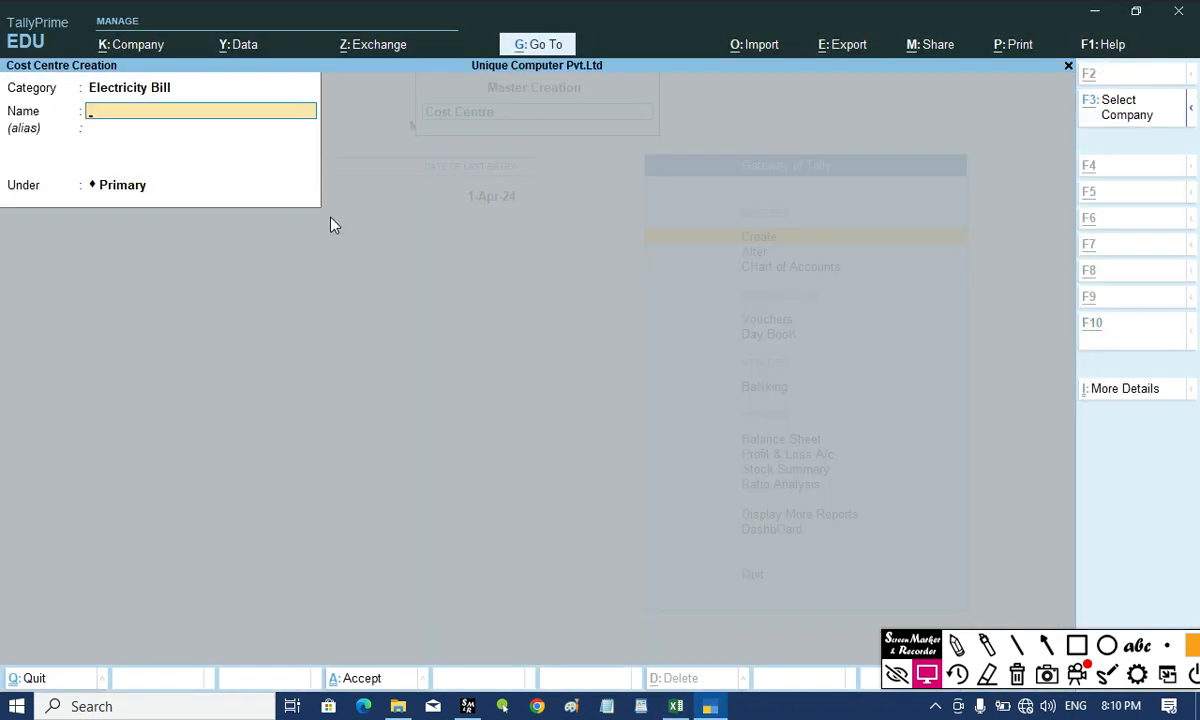
Check the fourth month in the Excel sheet and create the cost centre July under Primary in Electricity Bill.
key(alt+Tab)
key(alt+Tab)
text(July)
key(Return)
key(Return)
key(Return)
key(Return)
Create the last Electricity Bill cost centre, August, under Primary as listed in the Excel sheet, and return to the Gateway of Tally.
key(alt+Tab)
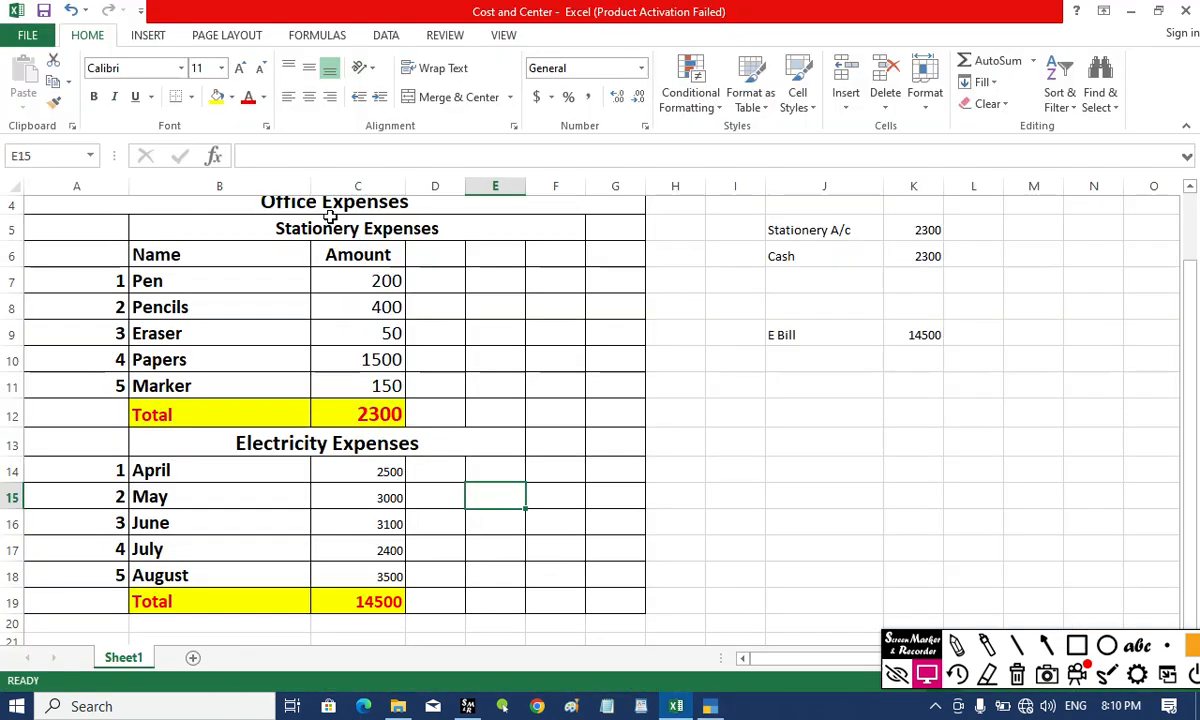
key(alt+Tab)
text(August)
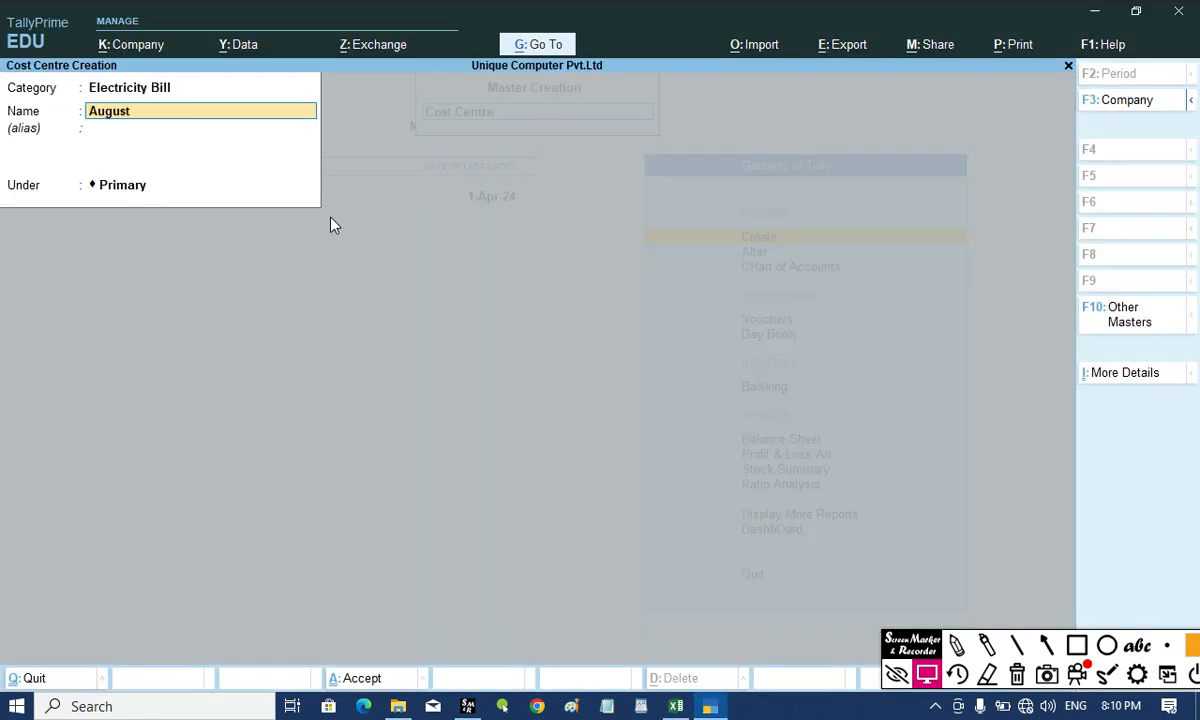
key(Return)
key(Return)
key(Return)
key(Return)
key(Escape)
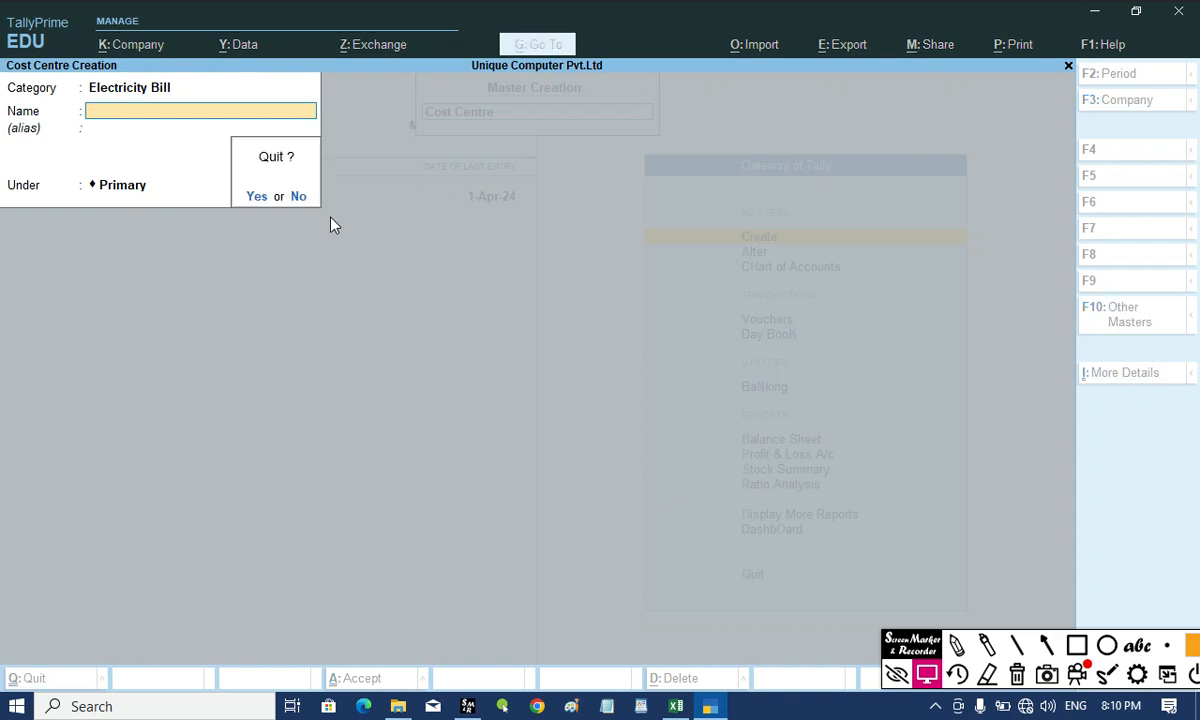
key(Return)
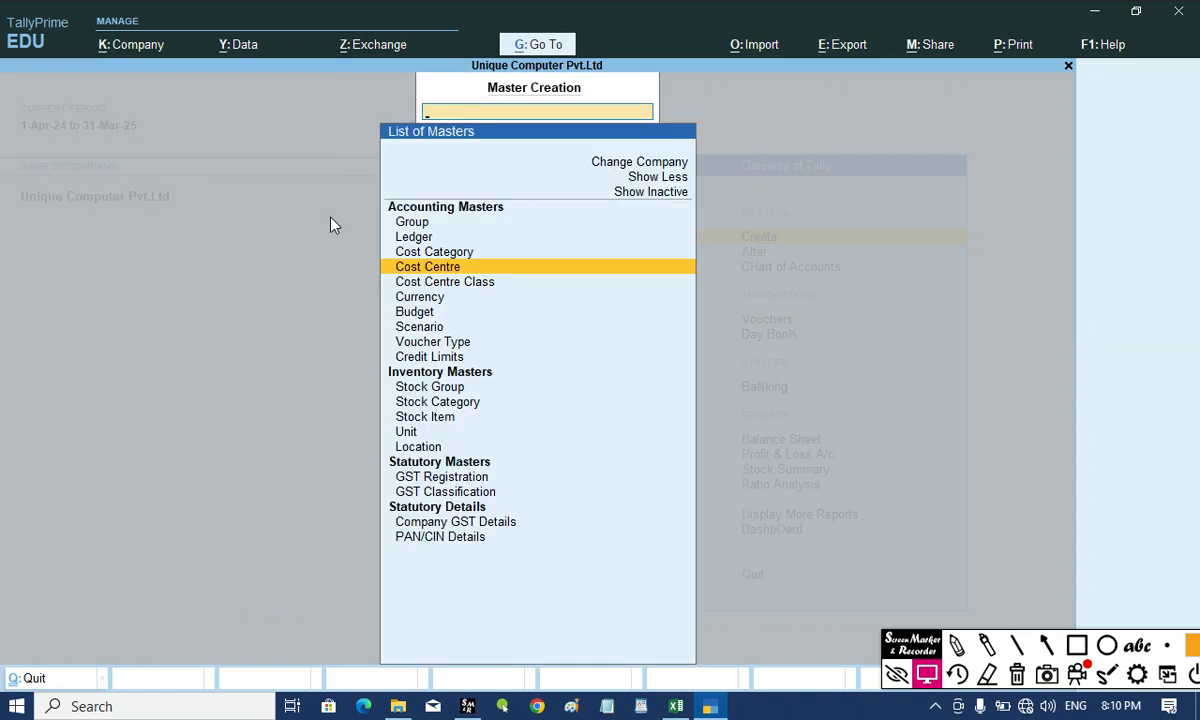
key(Escape)
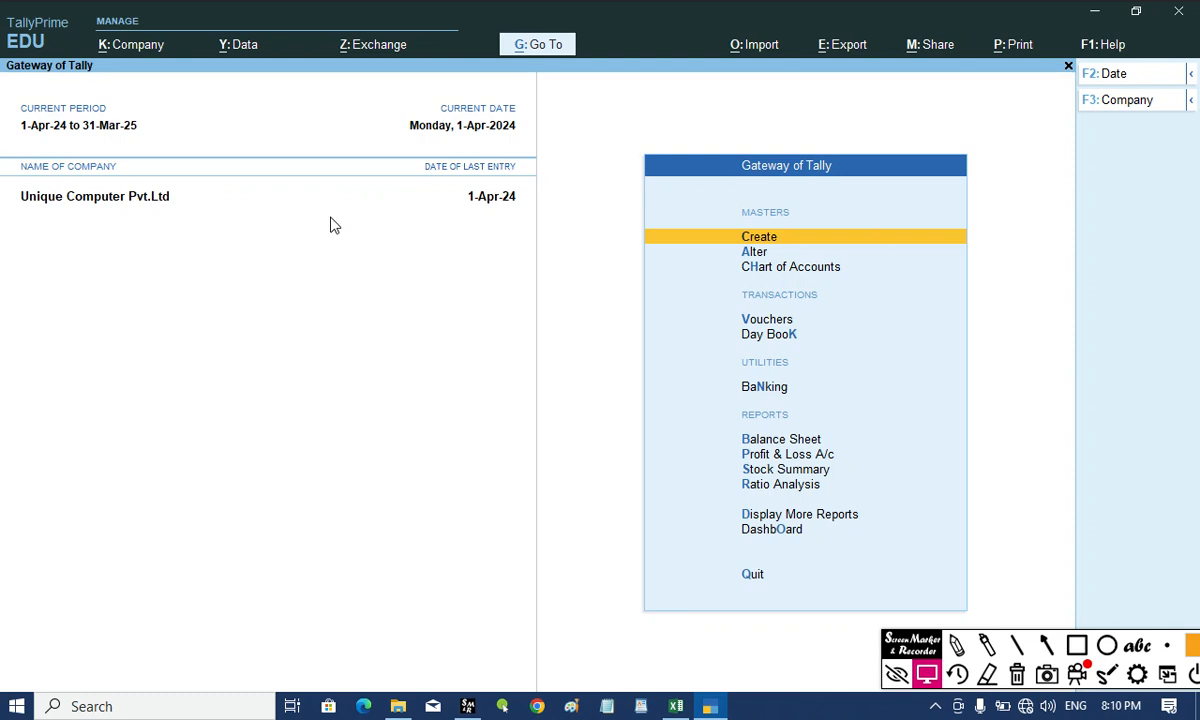
Open accounting voucher creation with a new Payment voucher.
key(Down)
key(Down)
key(Down)
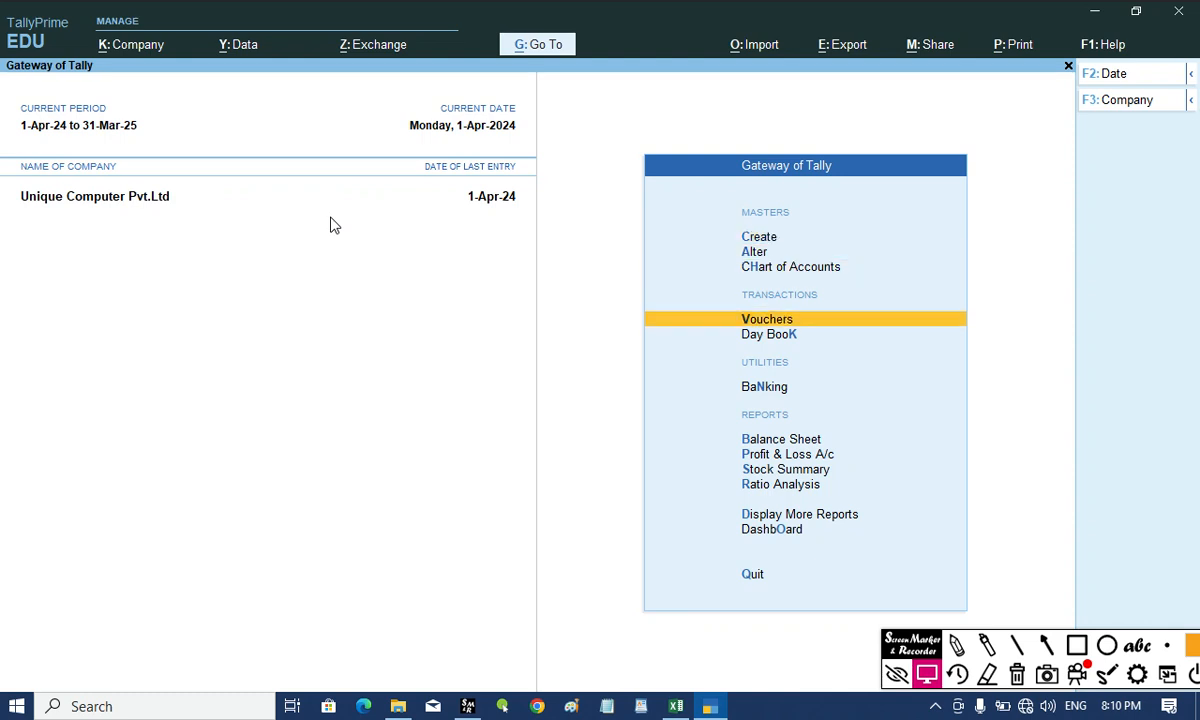
key(Return)
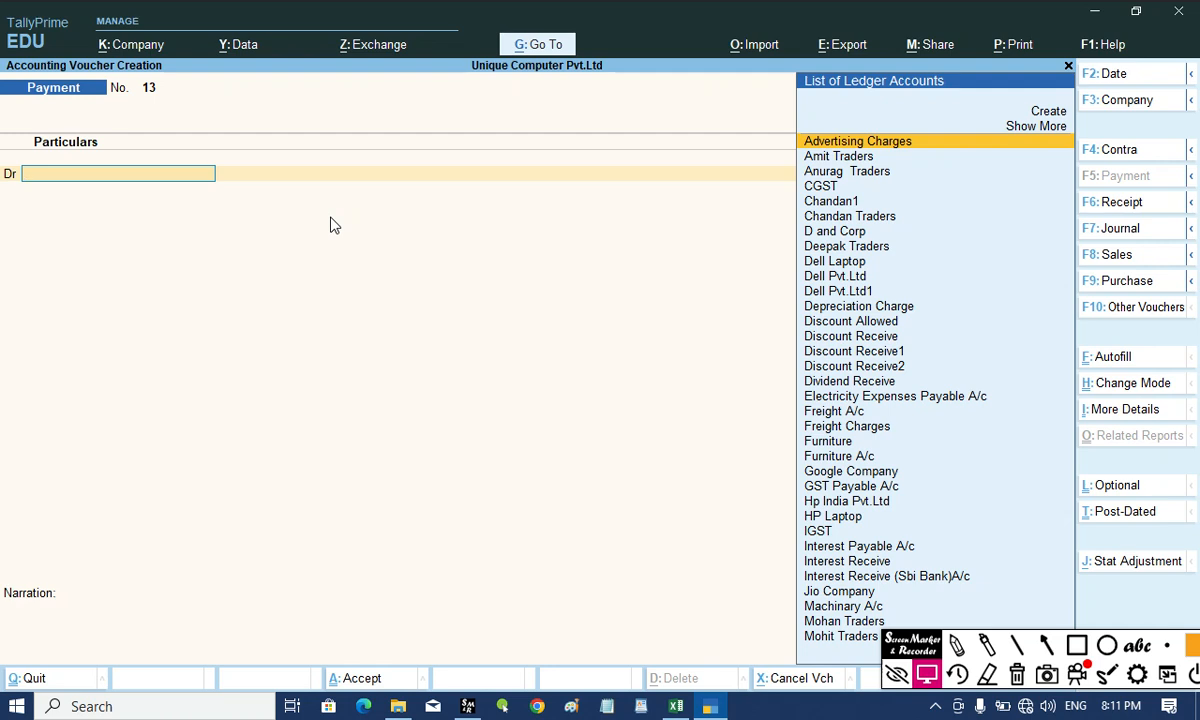
Look for a stationery ledger for the debit line, and start creating a new ledger named Stationery Exp from the voucher.
text(St)
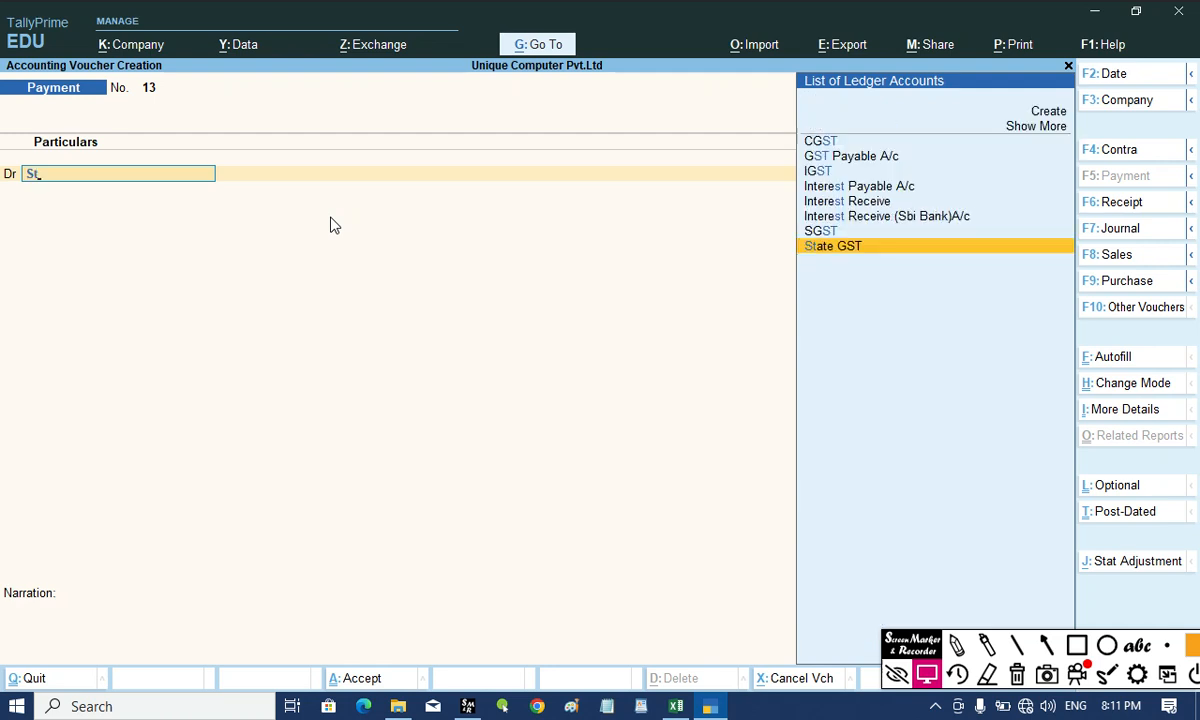
key(alt)
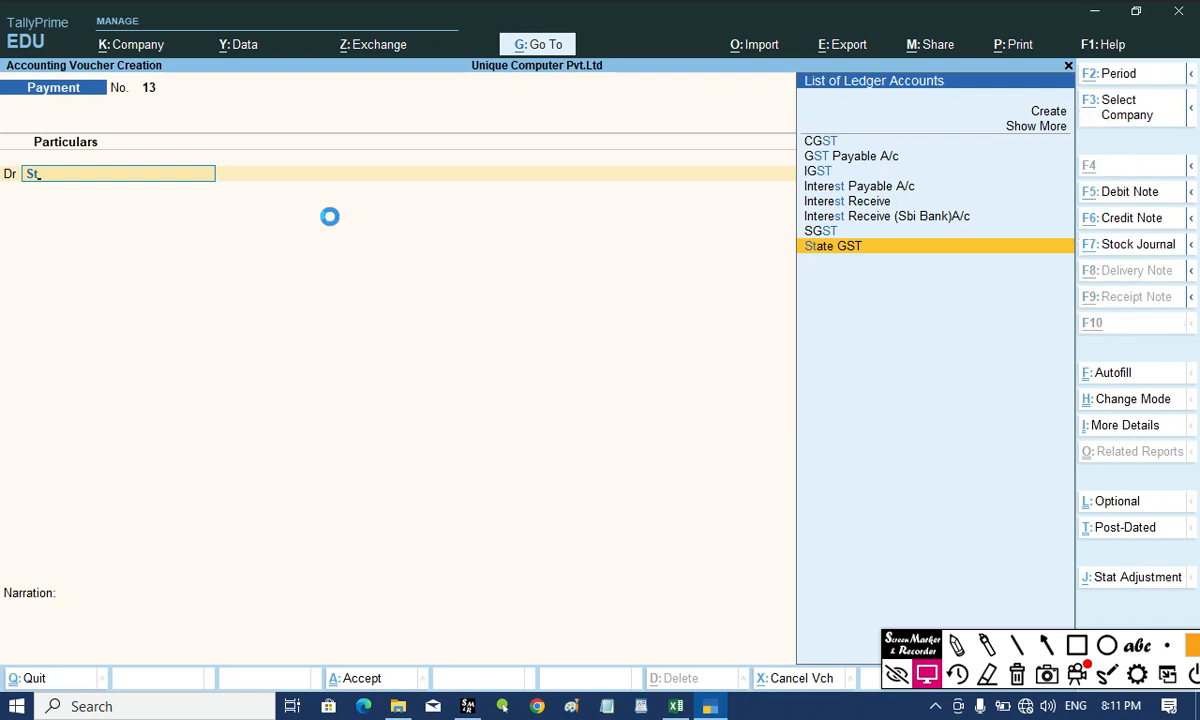
key(alt+c)
text(Stationery Epx)
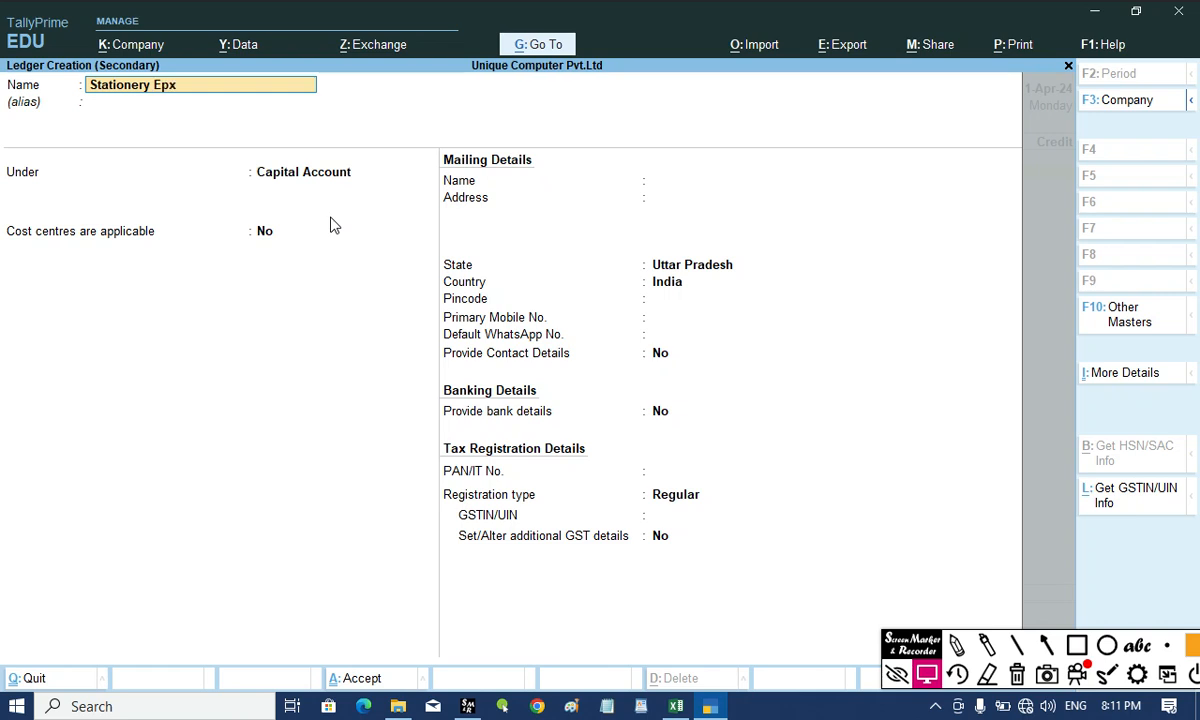
key(BackSpace)
key(BackSpace)
text(xp)
key(Return)
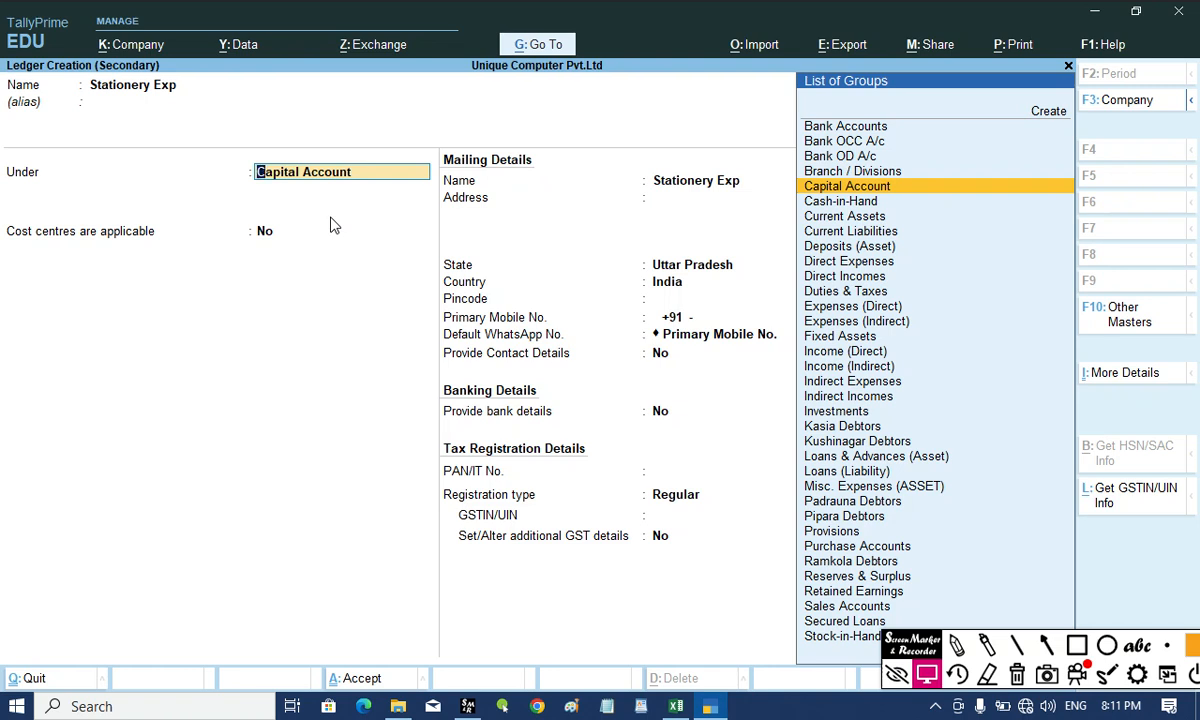
Place the Stationery Exp ledger under Indirect Expenses, keeping its type Not Applicable and cost centres applicable set to Yes.
text(In)
key(Down)
key(Down)
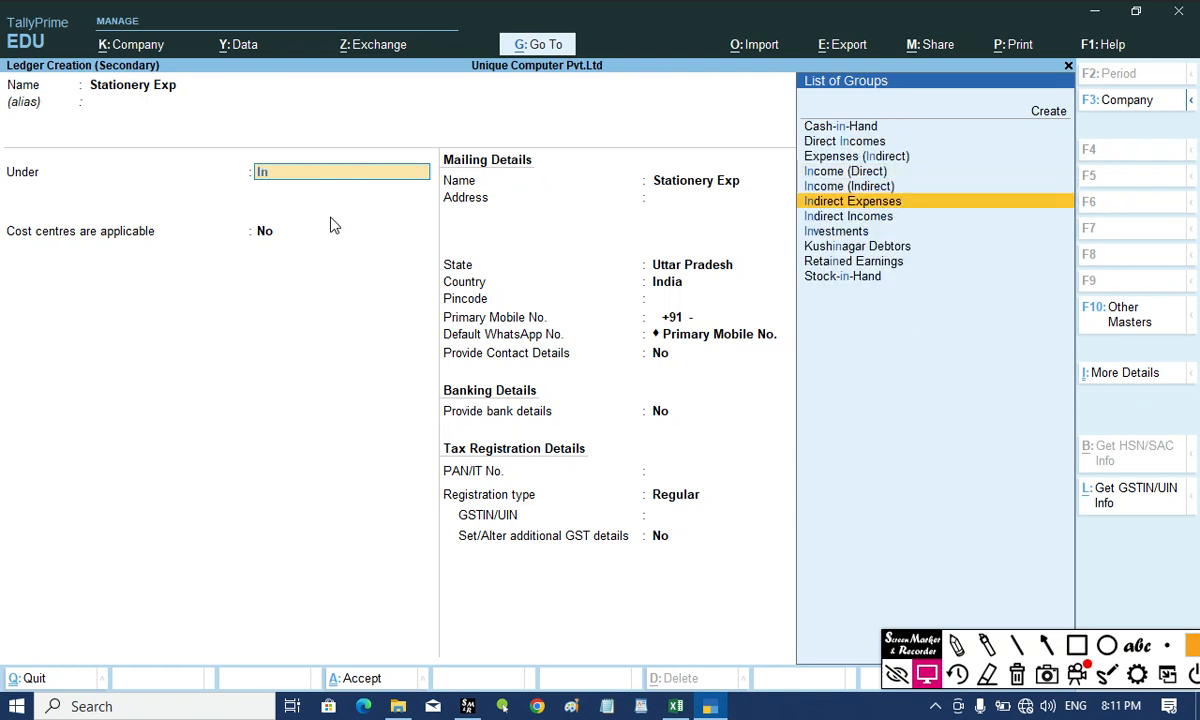
key(Return)
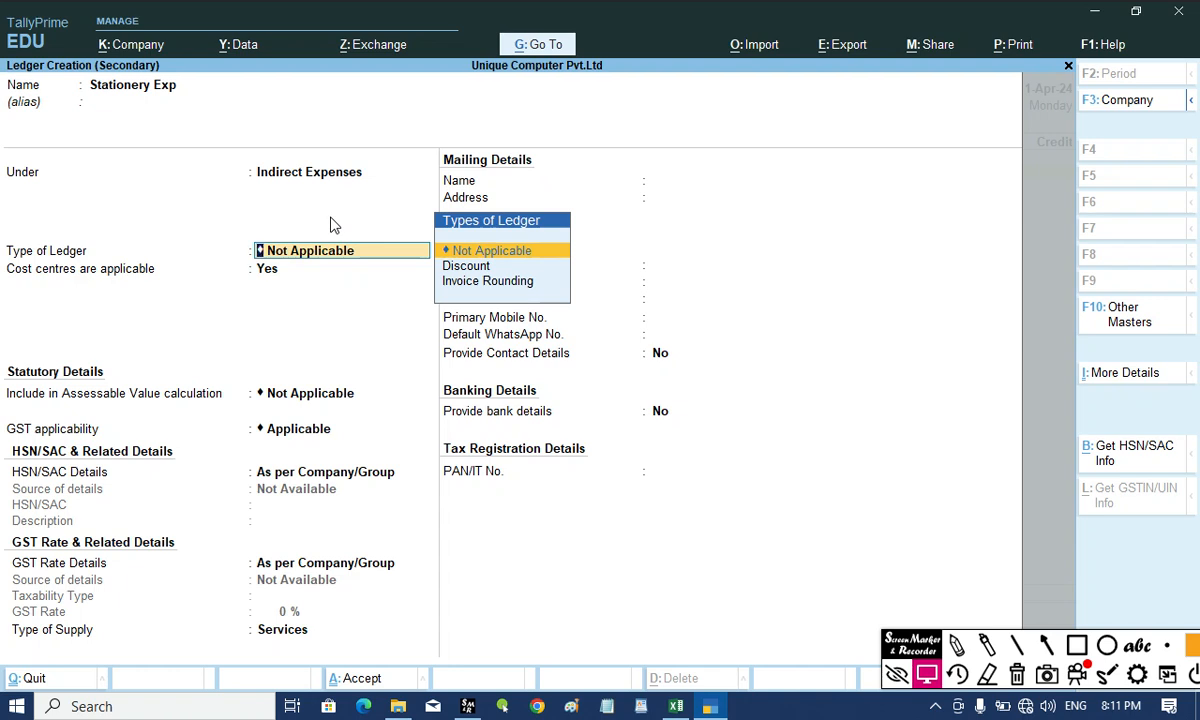
key(Return)
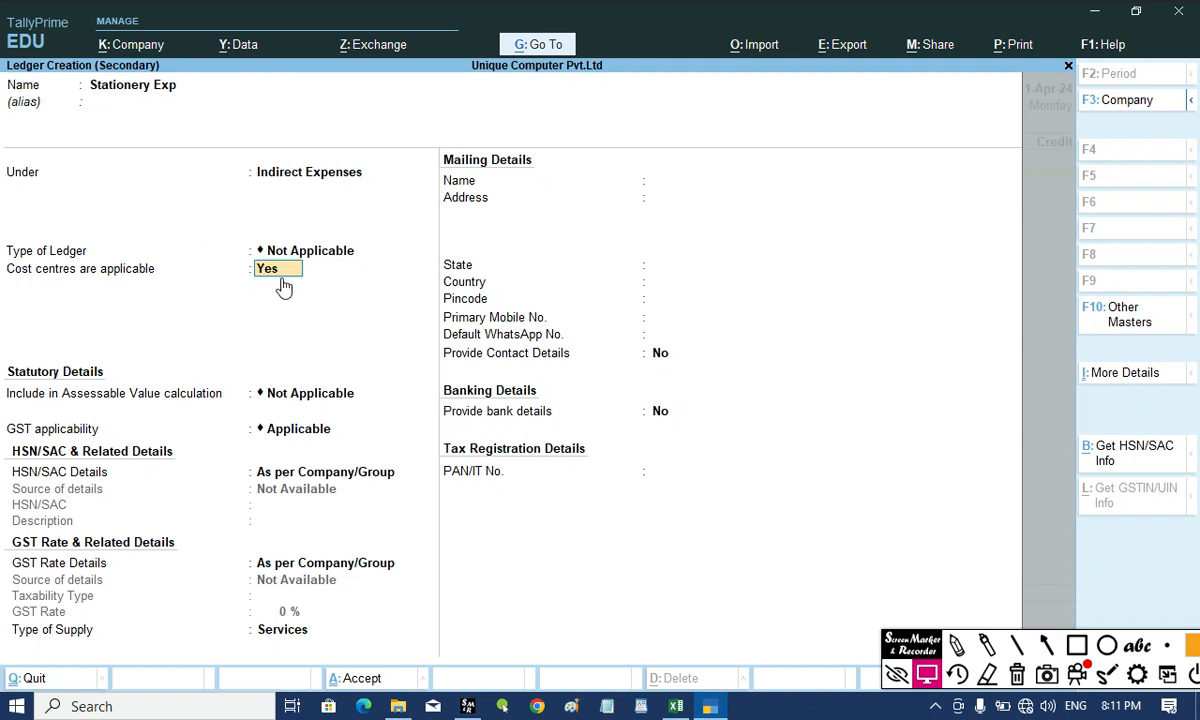
key(Return)
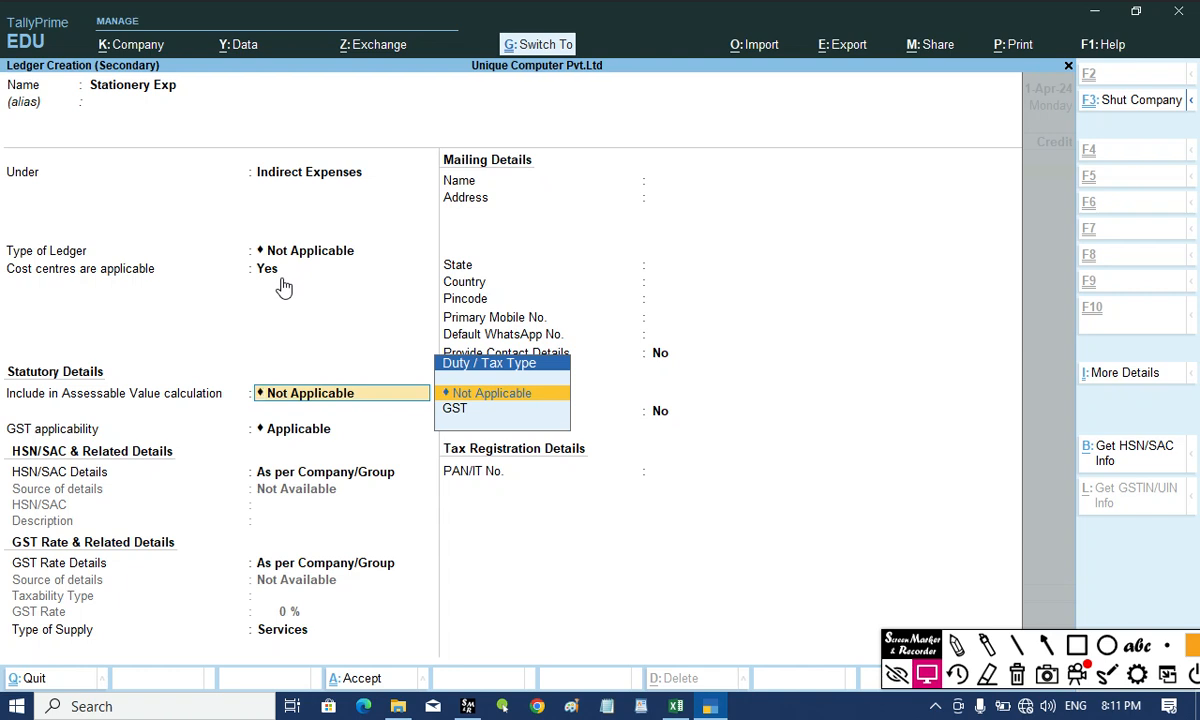
Save the Stationery Exp ledger and debit it with 2300, the stationery total from the Excel sheet.
key(ctrl+a)
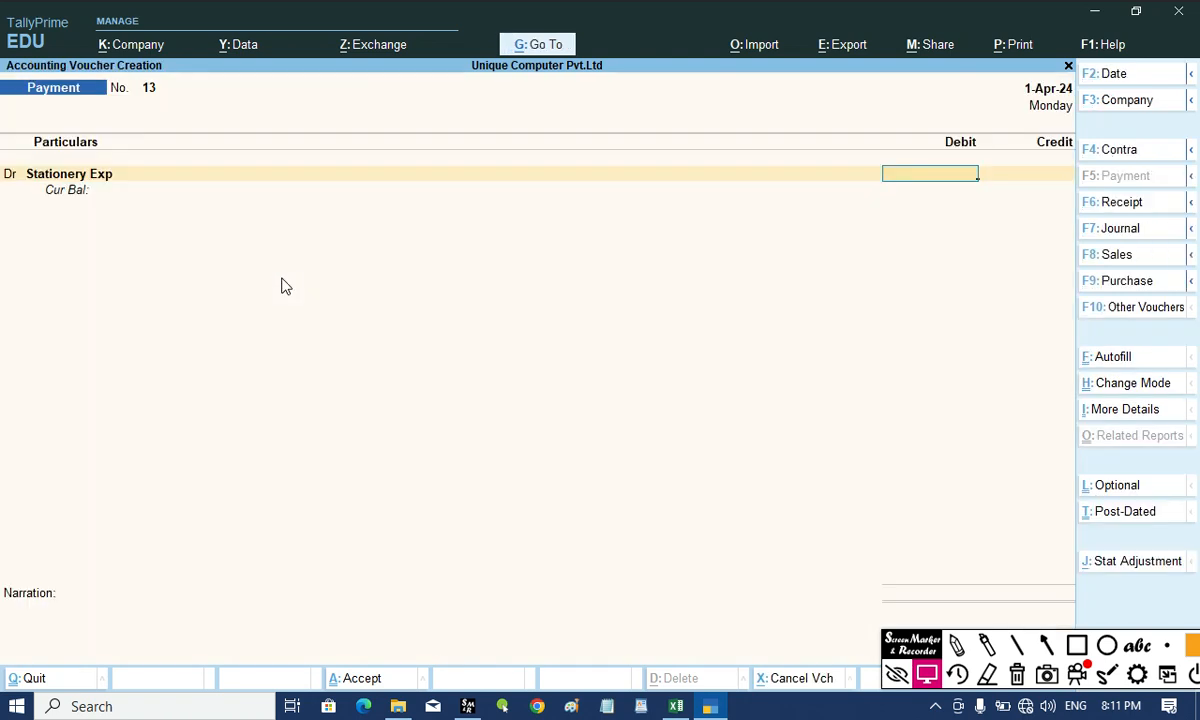
key(alt+Tab)
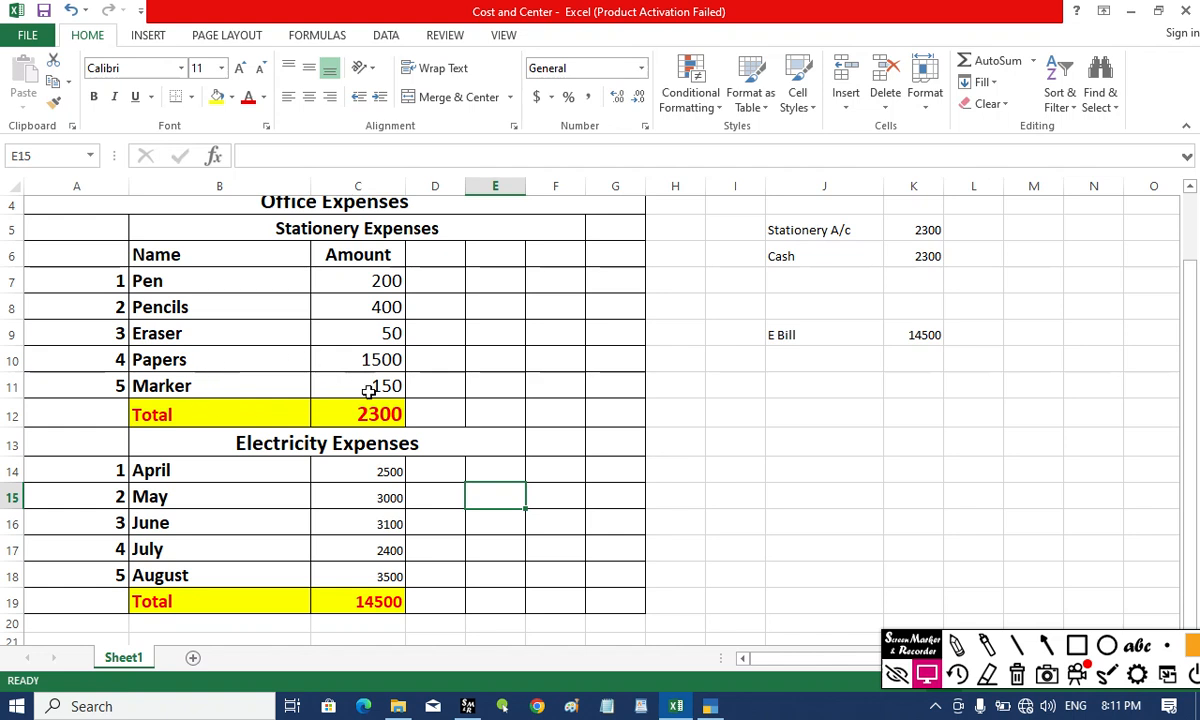
key(alt+Tab)
text(2300)
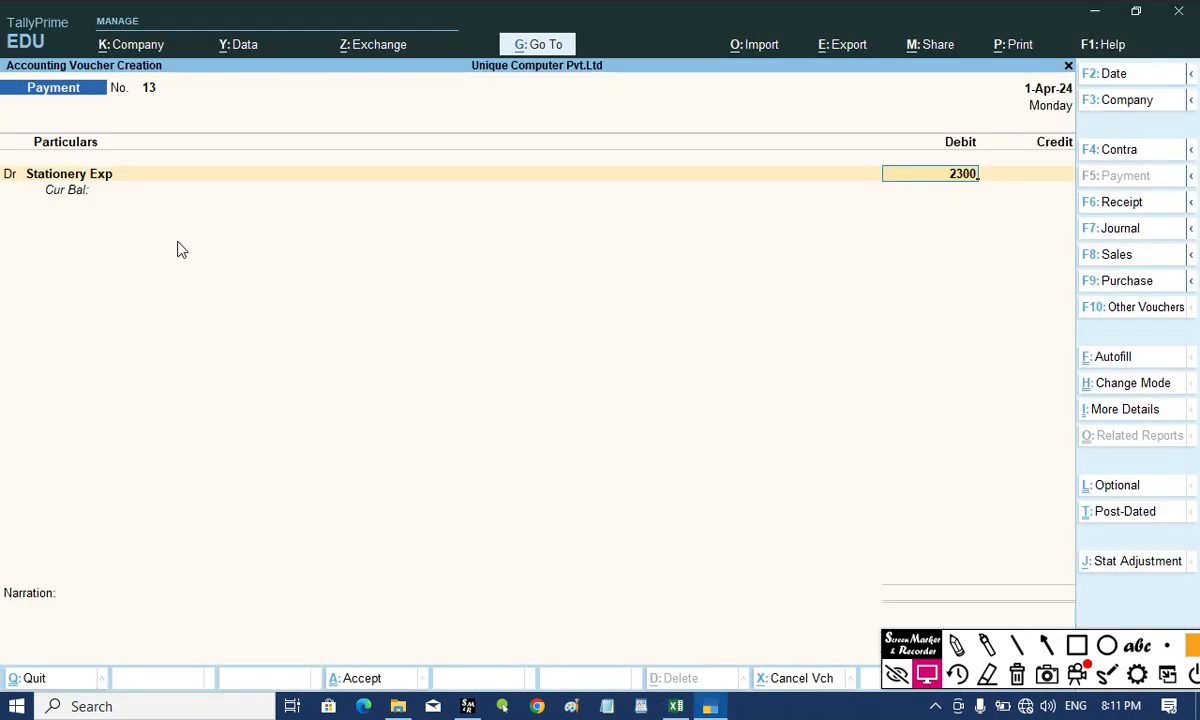
key(Return)
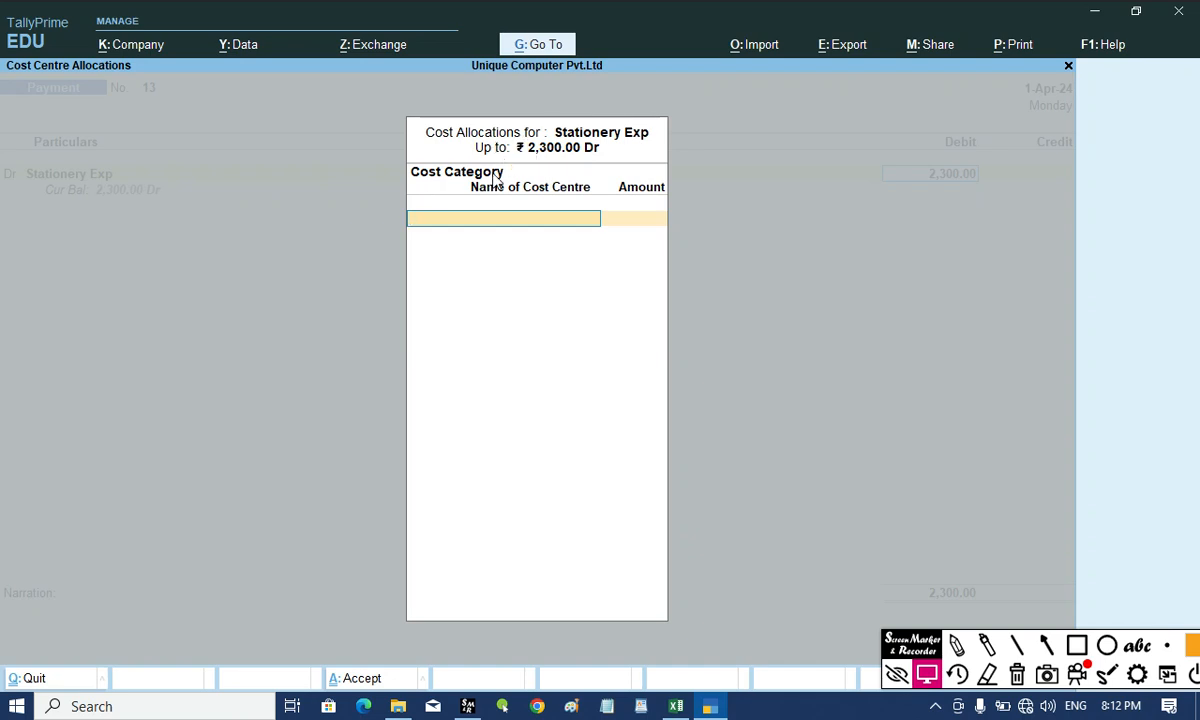
Choose Stationery Expenses as the cost category for the Stationery Exp allocation.
key(space)
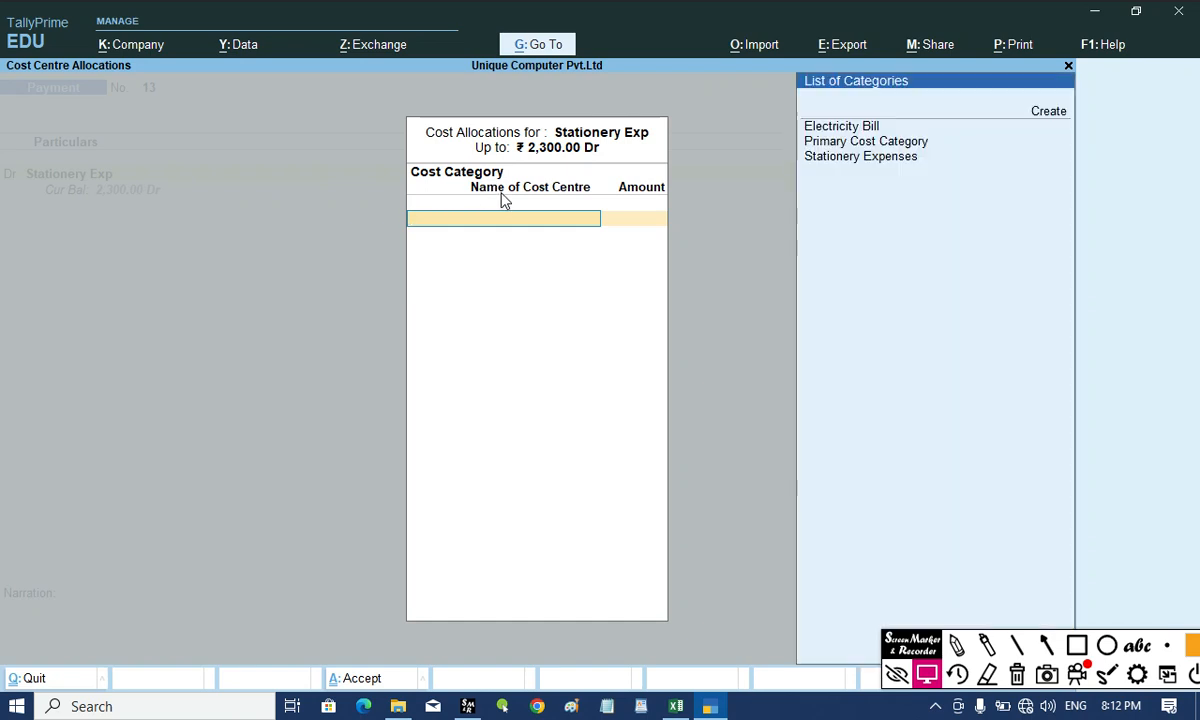
key(Down)
key(Down)
key(Down)
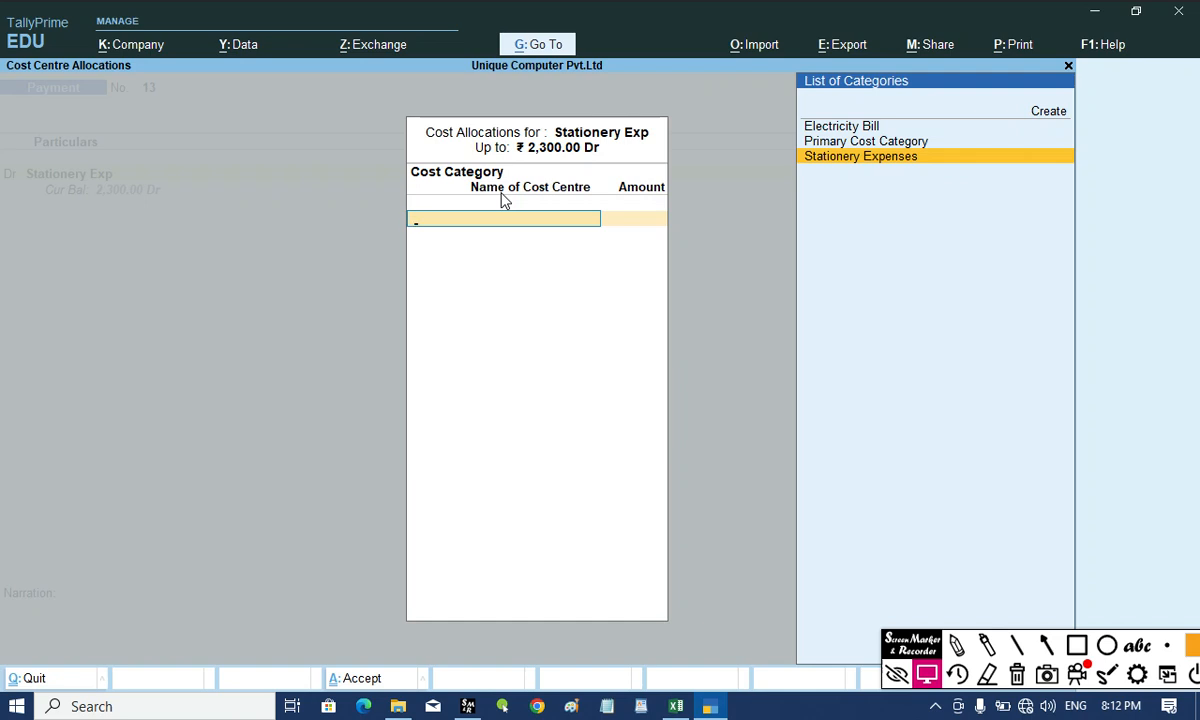
key(Return)
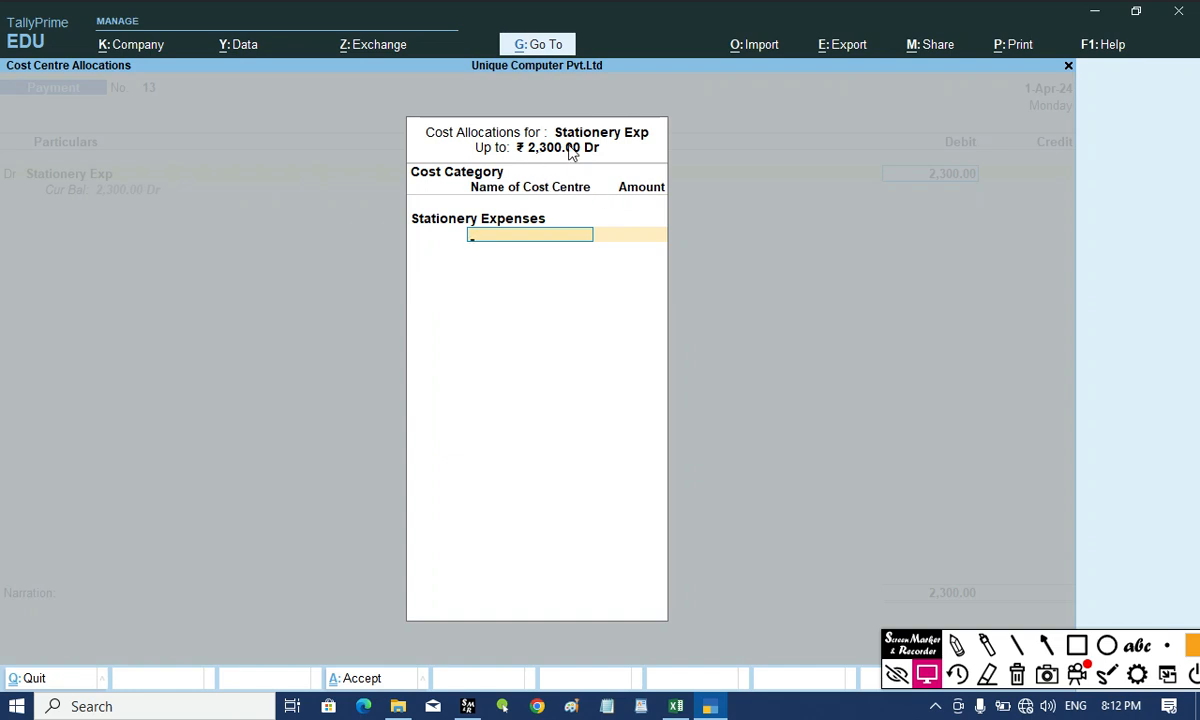
Allocate 200 to the Pen cost centre under Stationery Expenses, using the amount in the Excel sheet.
text(Pe)
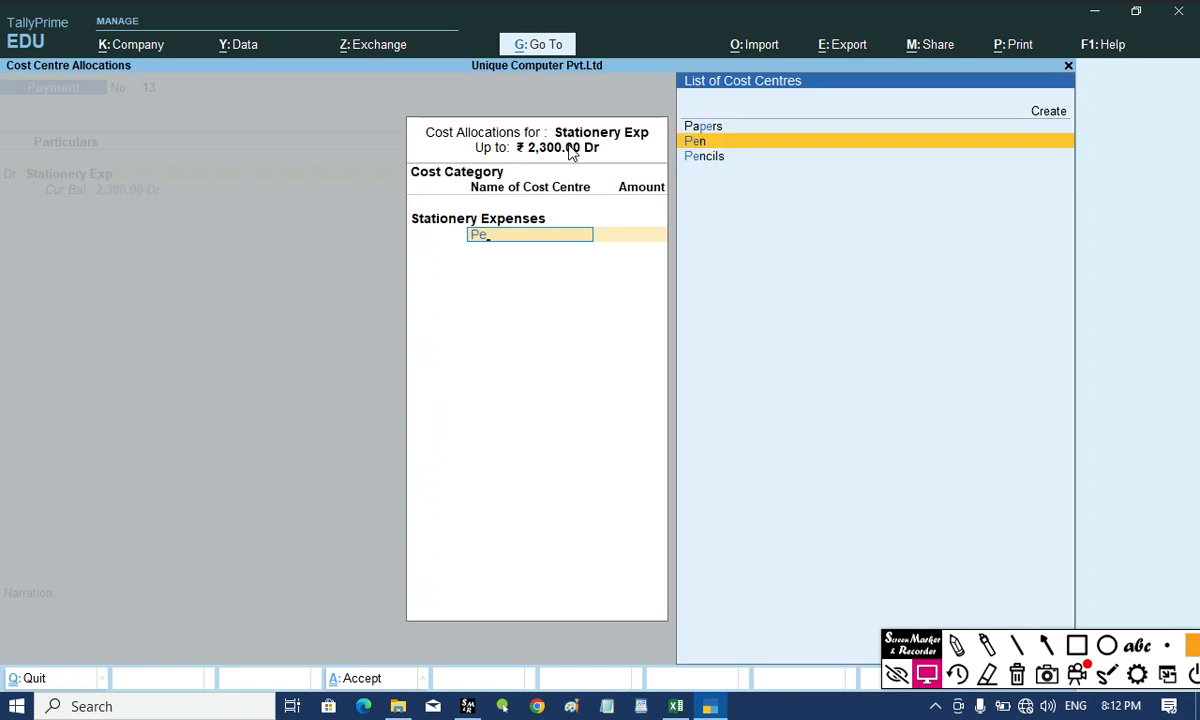
key(Return)
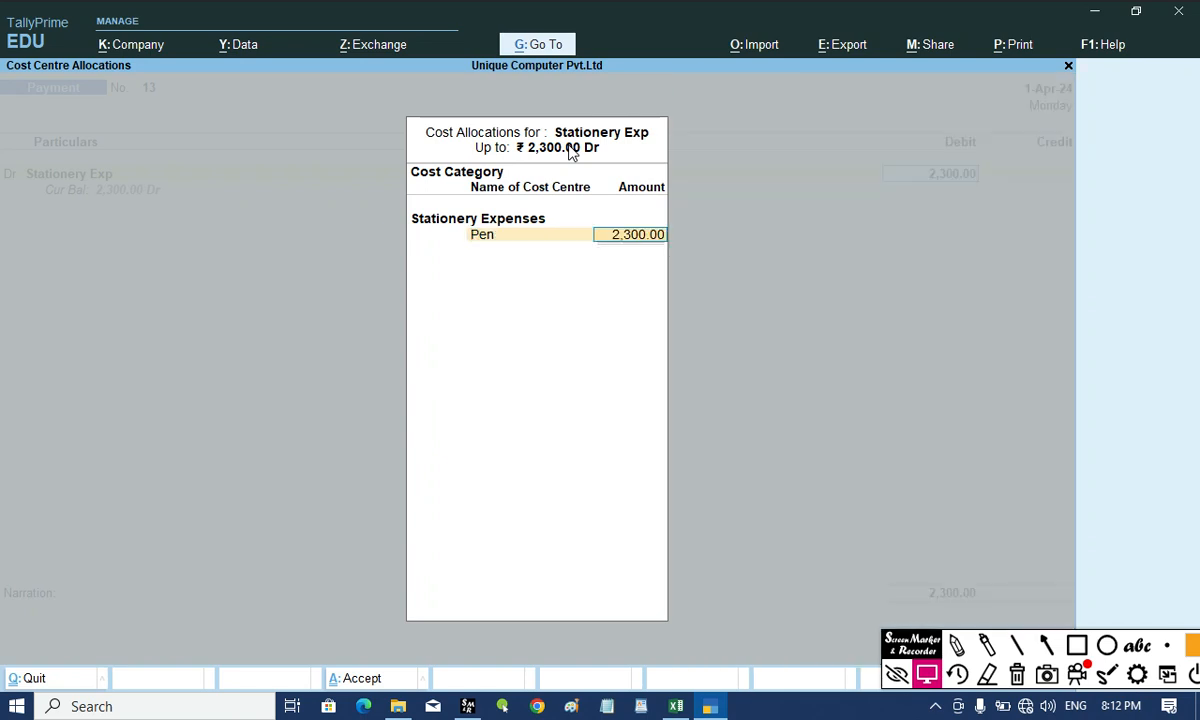
key(alt+Tab)
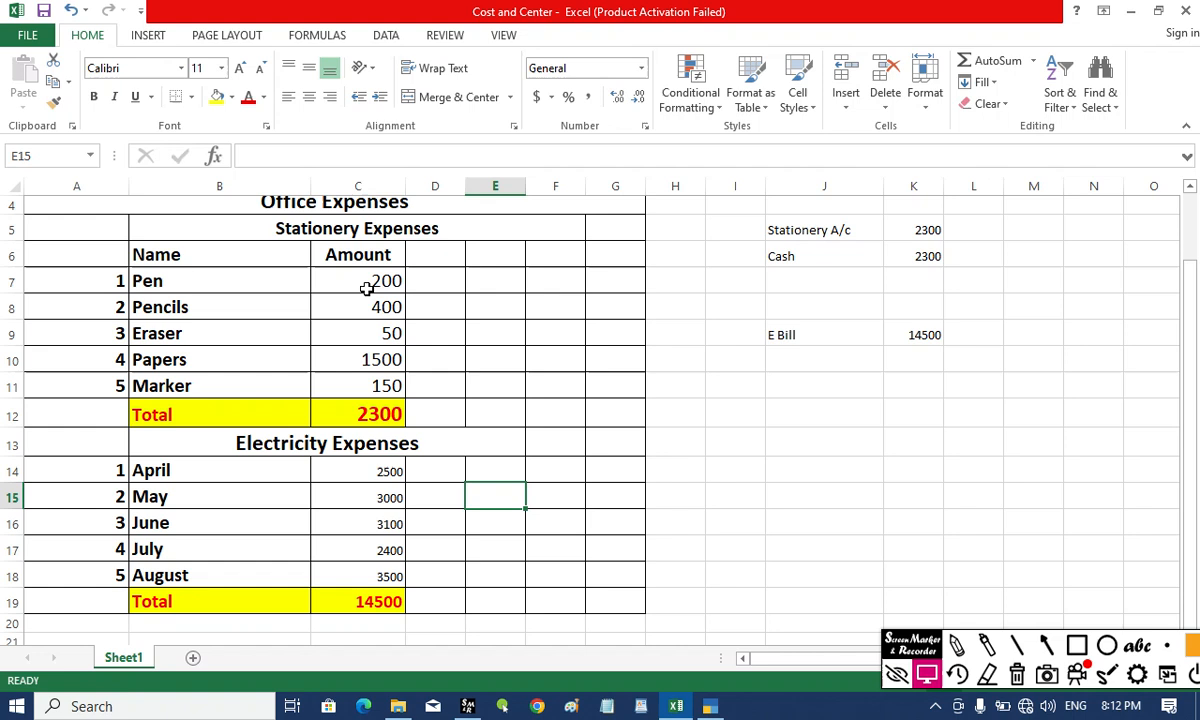
key(alt+Tab)
text(200)
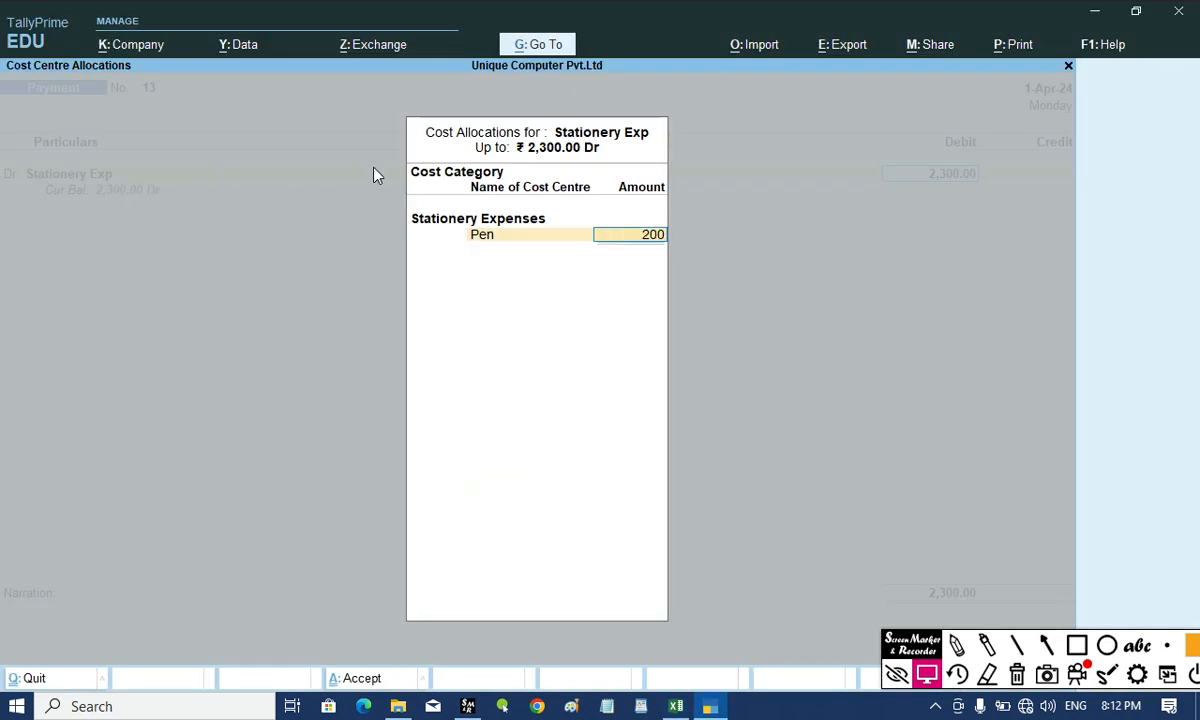
key(Return)
Allocate 400 to the Pencils cost centre as the second stationery item in the Excel sheet.
key(alt+Tab)
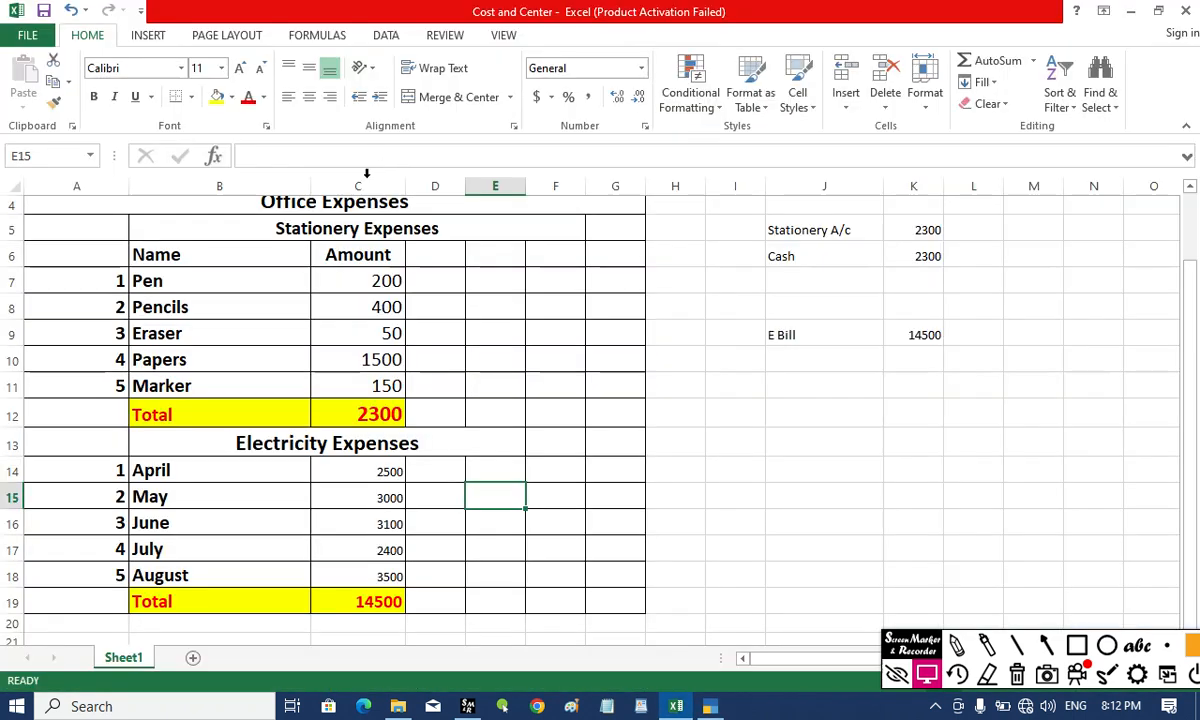
key(alt+Tab)
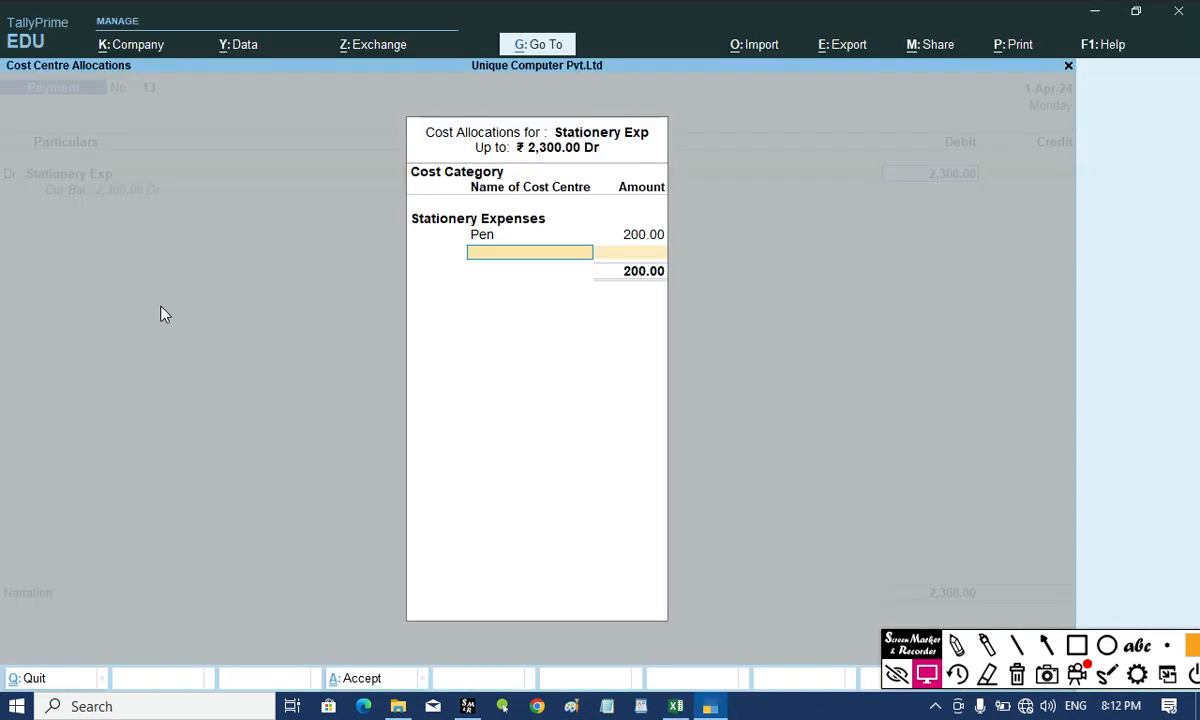
text(Pen)
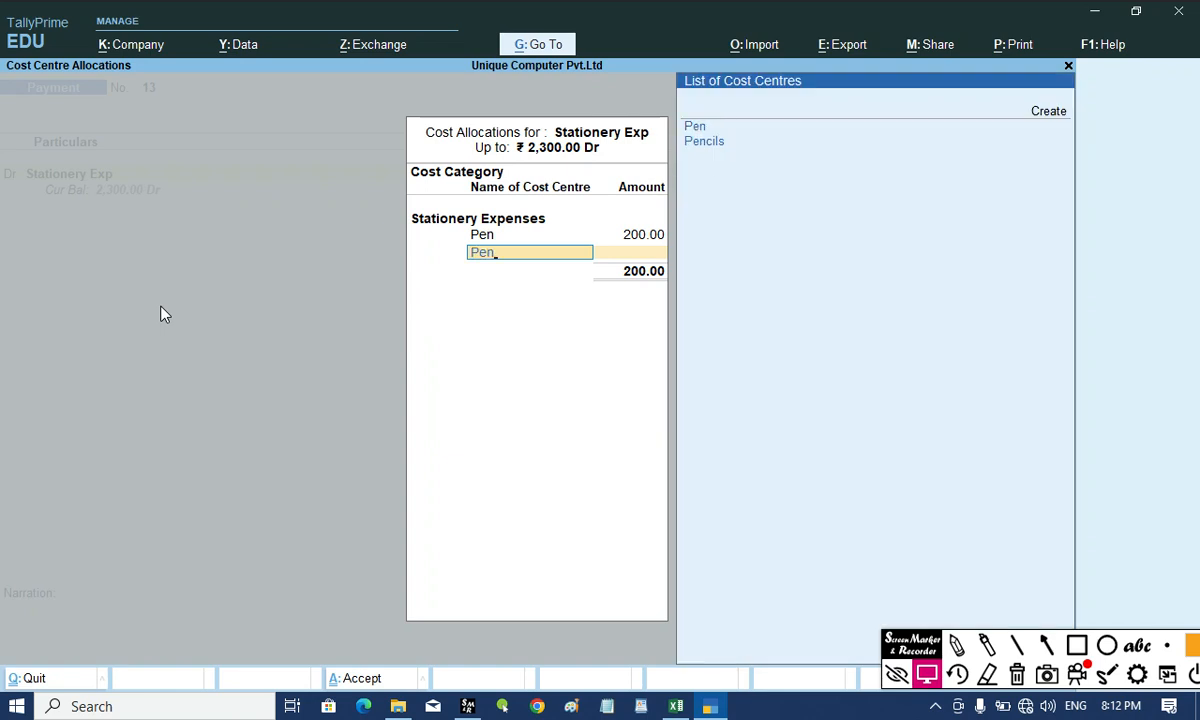
key(Down)
key(Return)
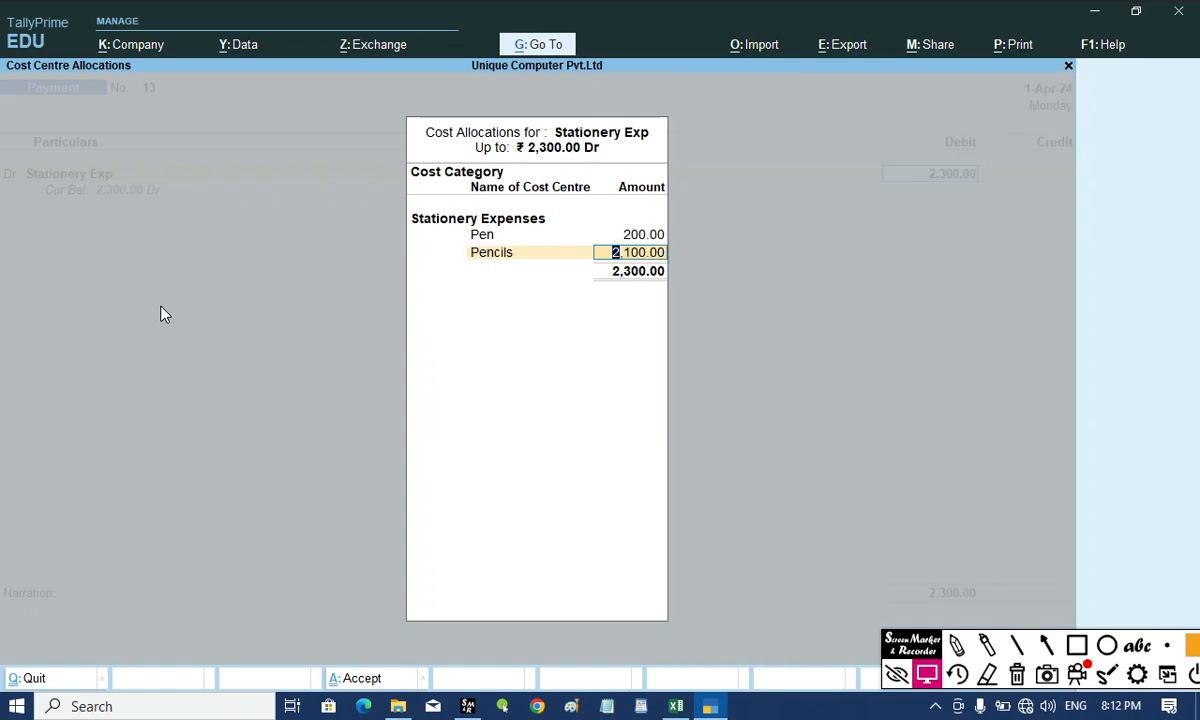
key(alt+Tab)
key(alt+Tab)
text(400)
key(Return)
Allocate 50 to the Eraser cost centre, checking the item and amount against the Excel sheet.
key(alt+Tab)
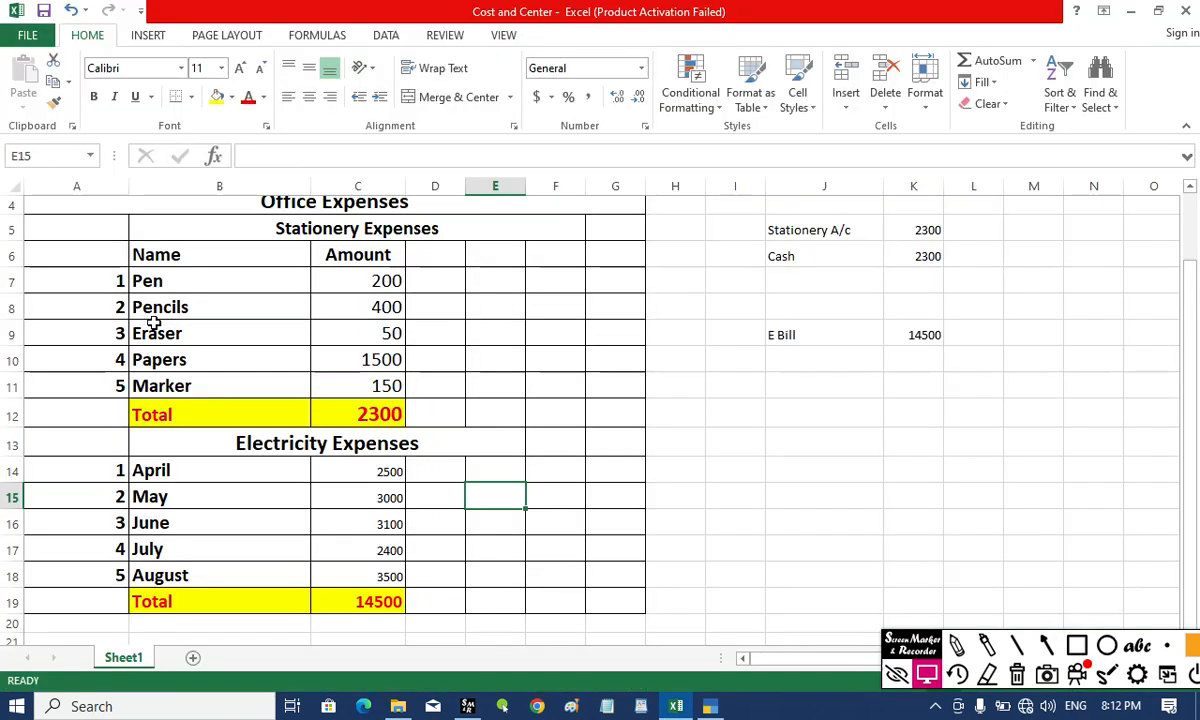
key(alt+Tab)
text(Era)
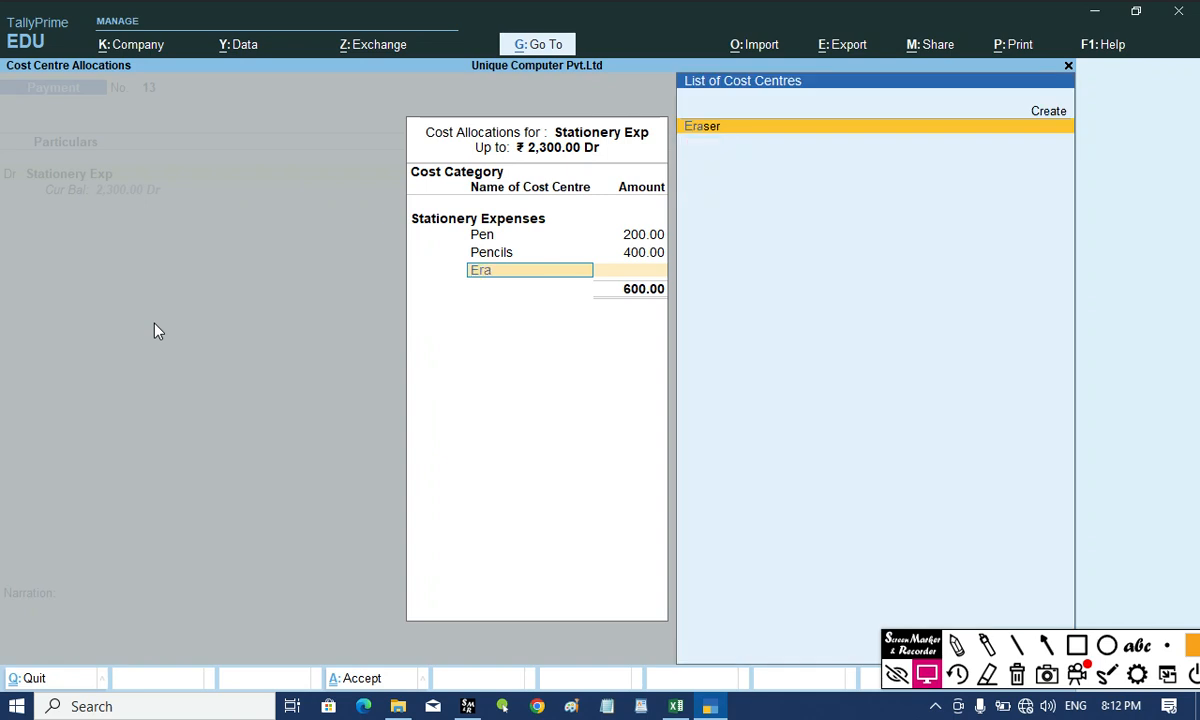
key(Return)
key(alt+Tab)
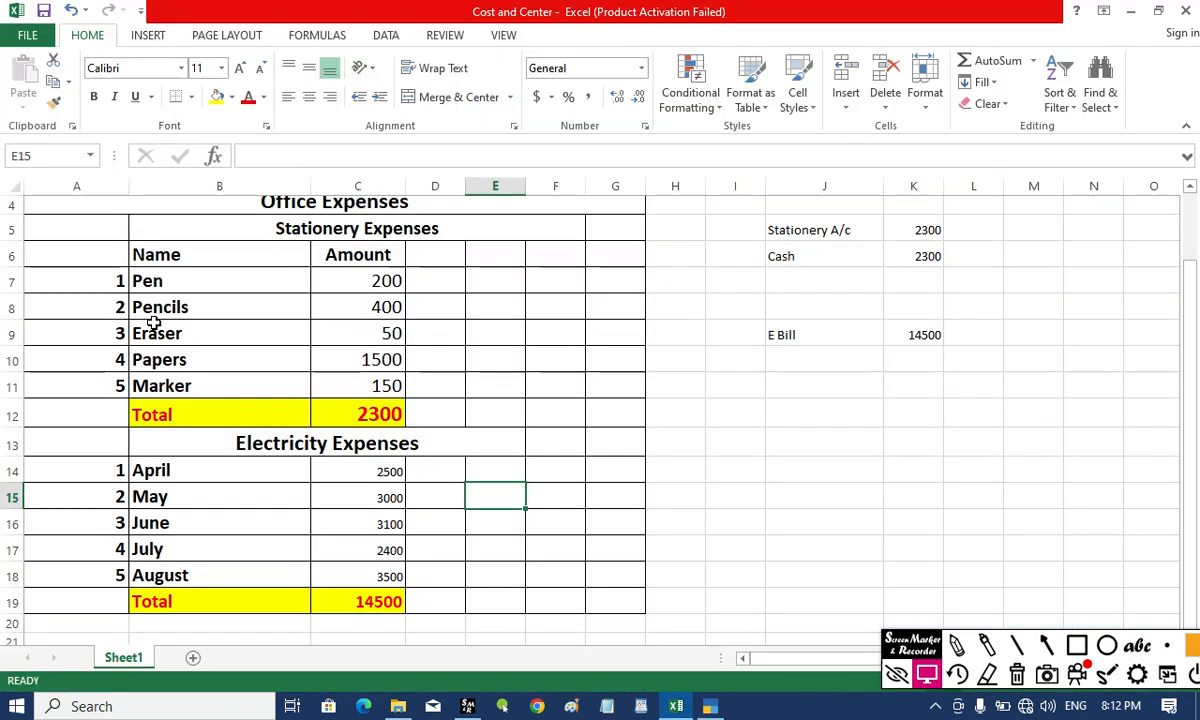
key(alt+Tab)
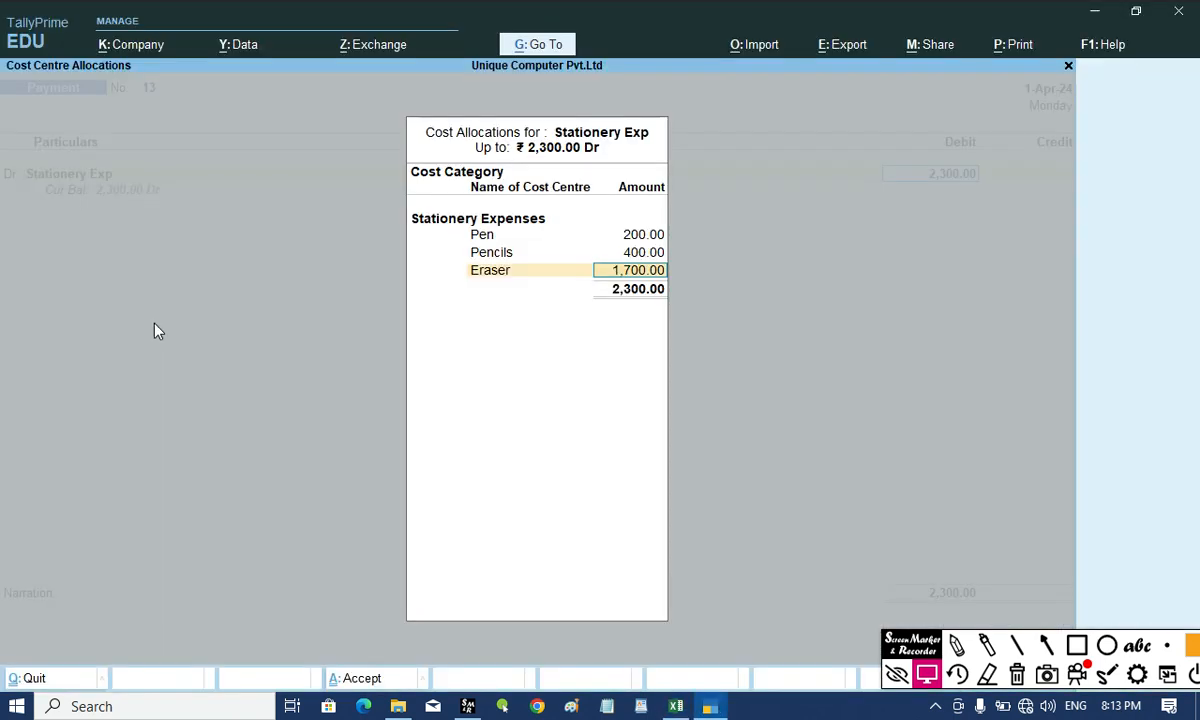
text(50)
key(Return)
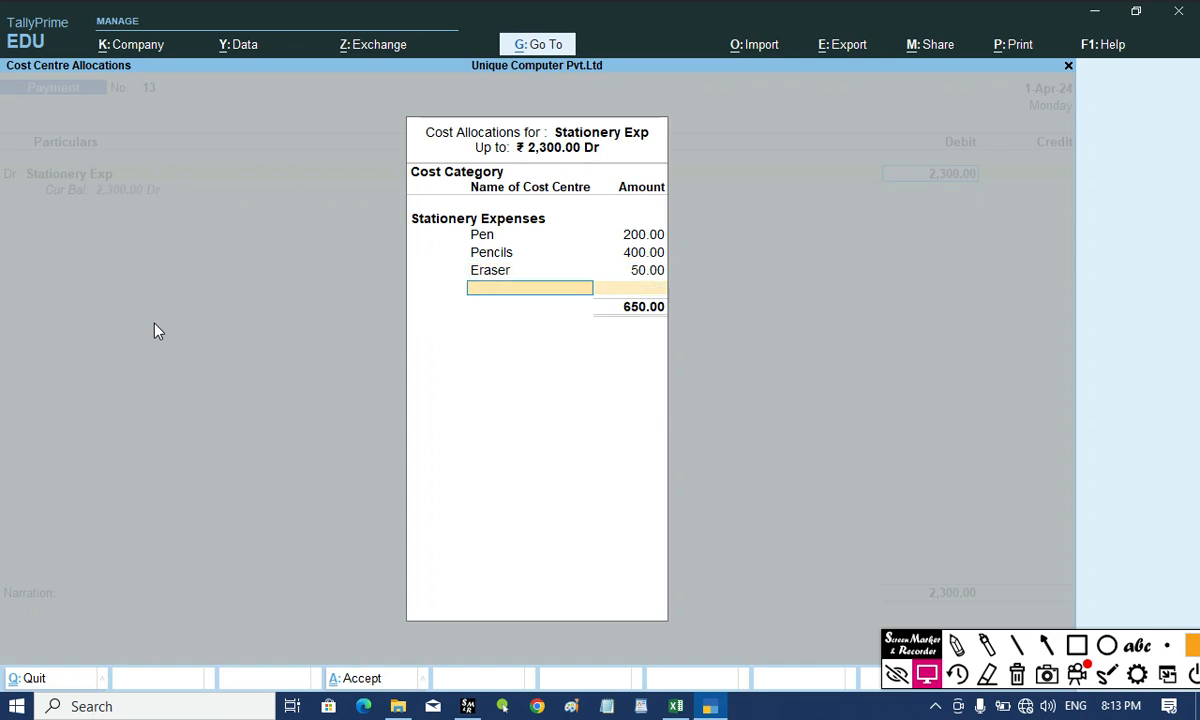
Allocate 1,500 to the Papers cost centre, following the fourth stationery item in the Excel sheet.
key(alt+Tab)
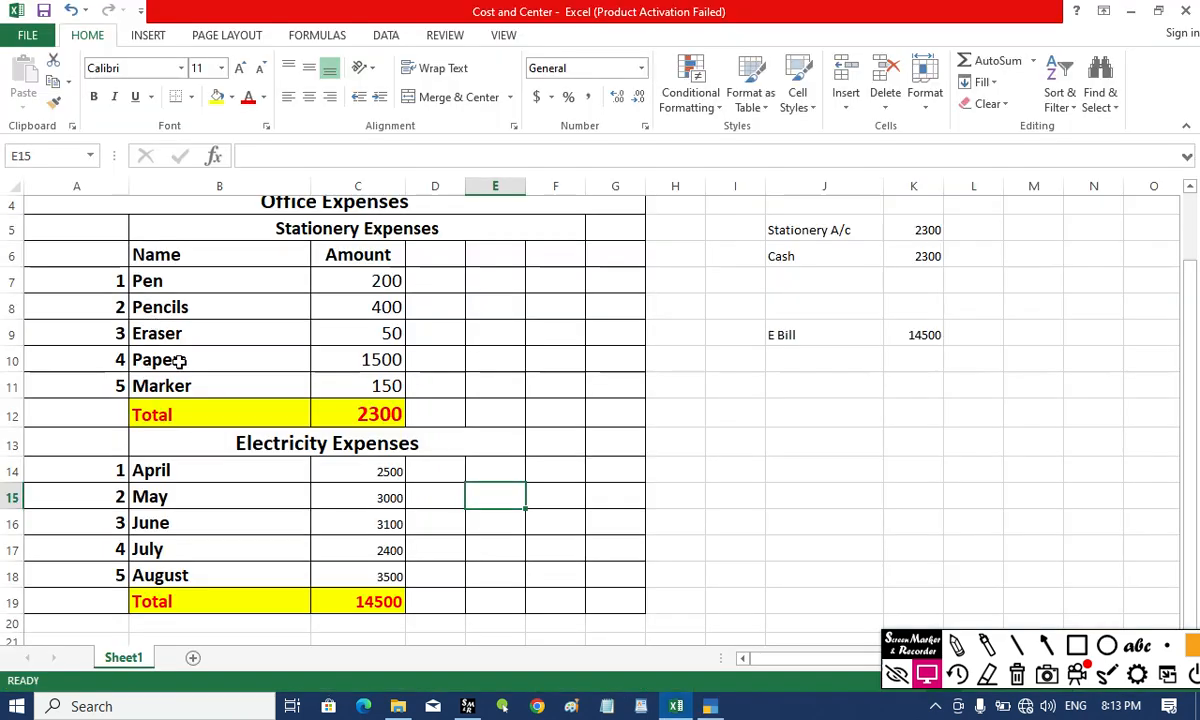
key(alt+Tab)
text(pa)
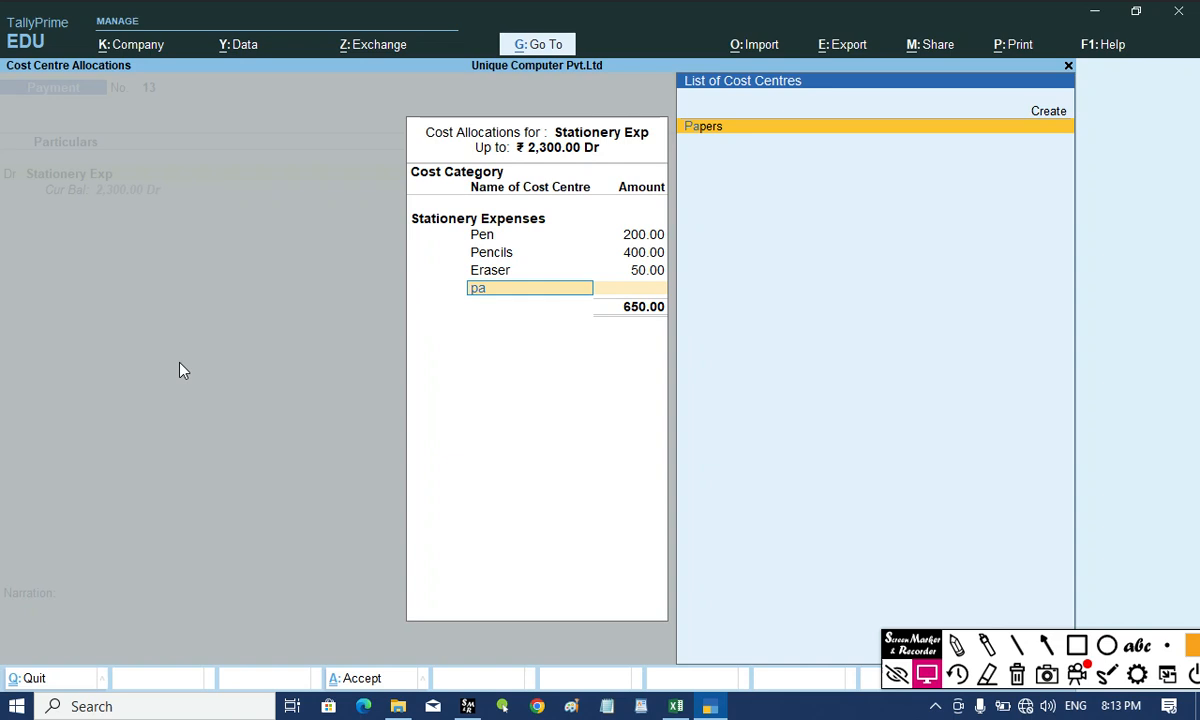
key(Return)
key(alt+Tab)
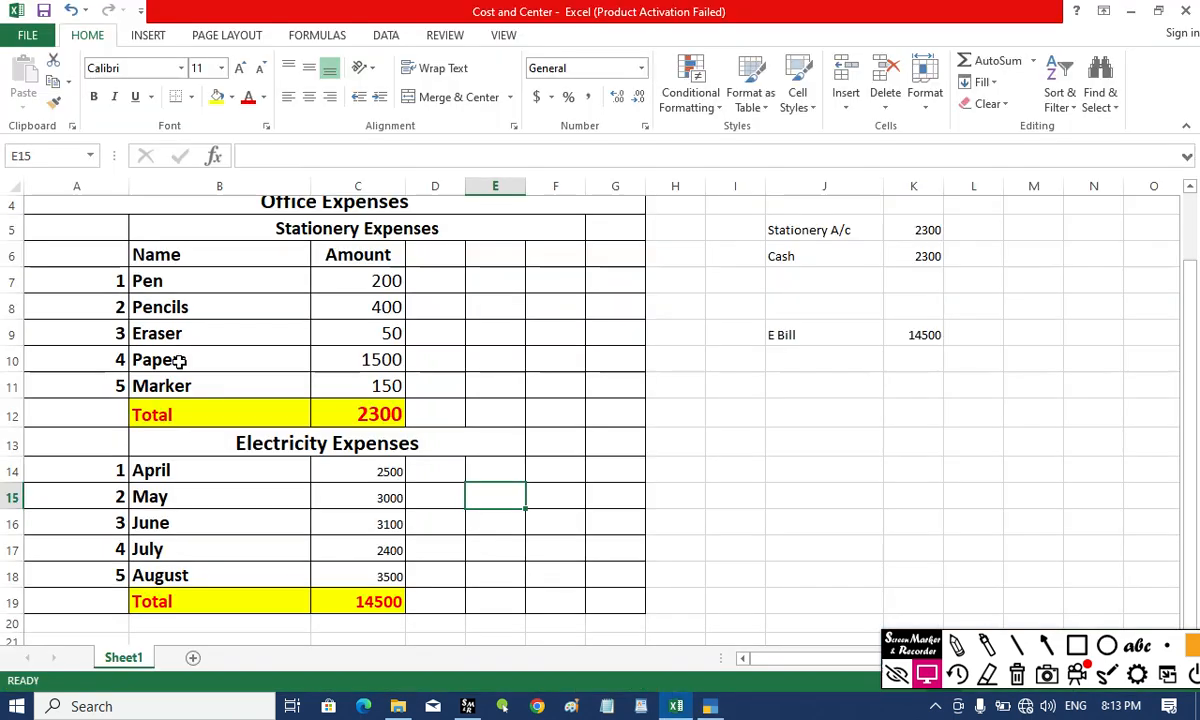
key(alt+Tab)
key(BackSpace)
text(1,500)
key(Return)
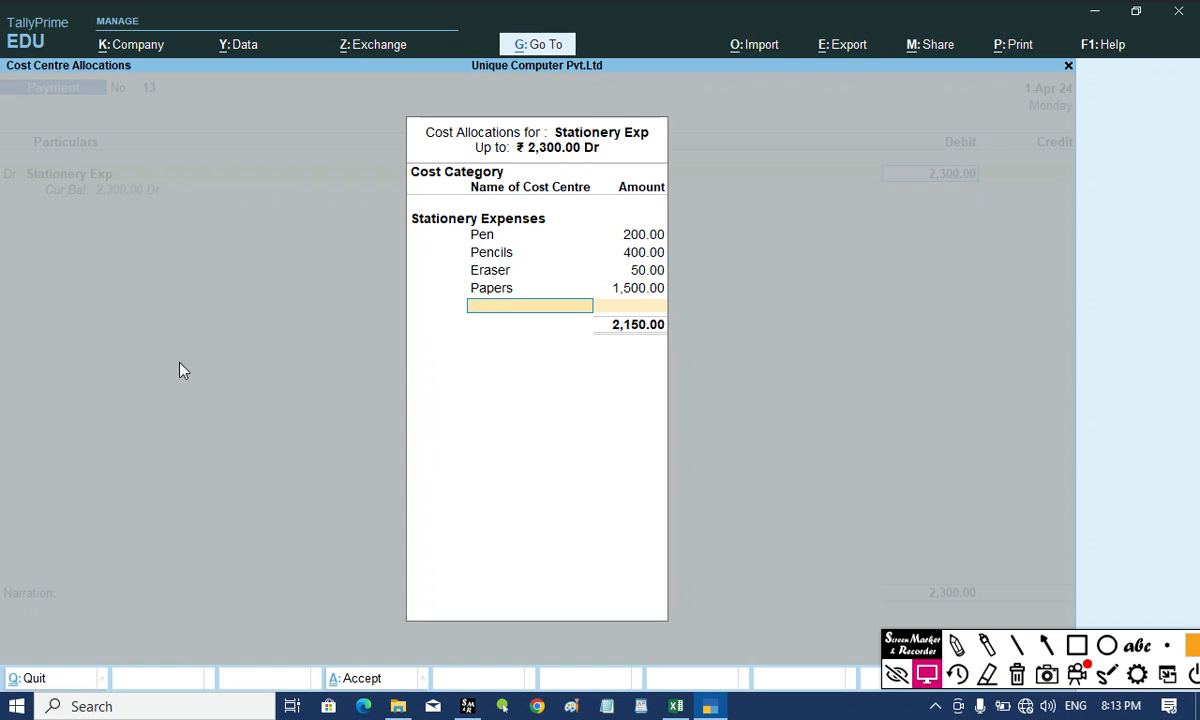
Allocate the remaining 150 to the Marker cost centre, check it against the Excel sheet, and finish the cost allocation.
key(alt+Tab)
key(alt+Tab)
key(Down)
key(Down)
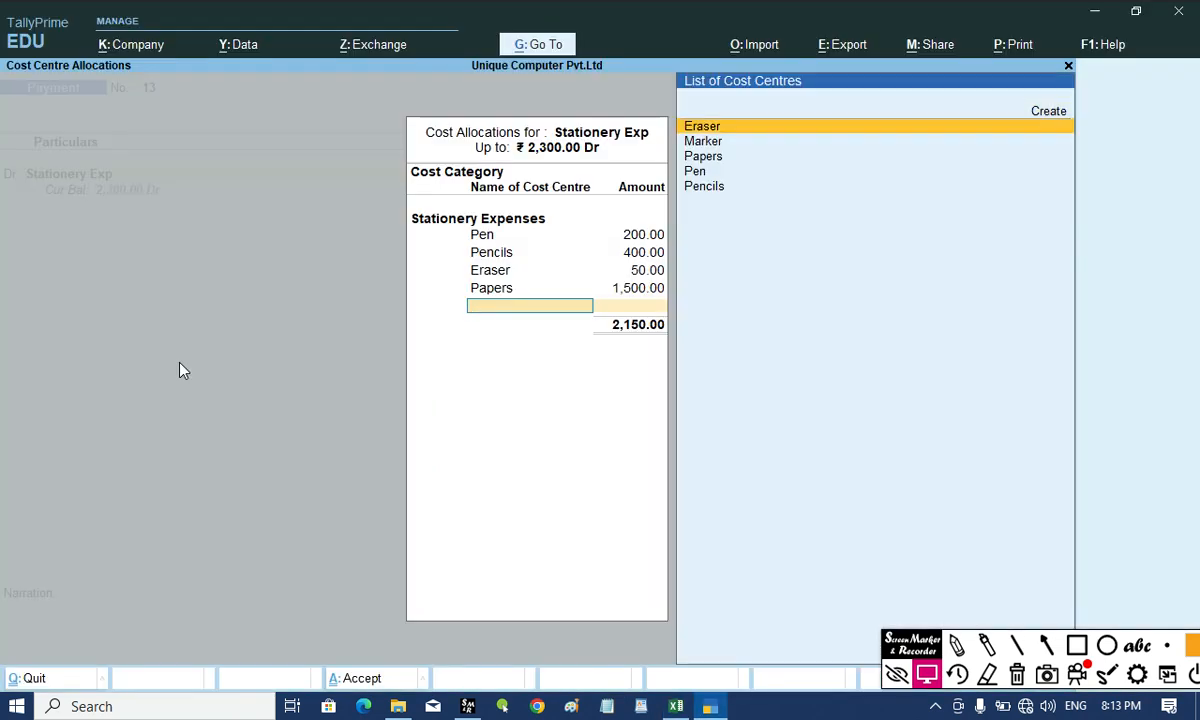
key(Return)
key(alt+Tab)
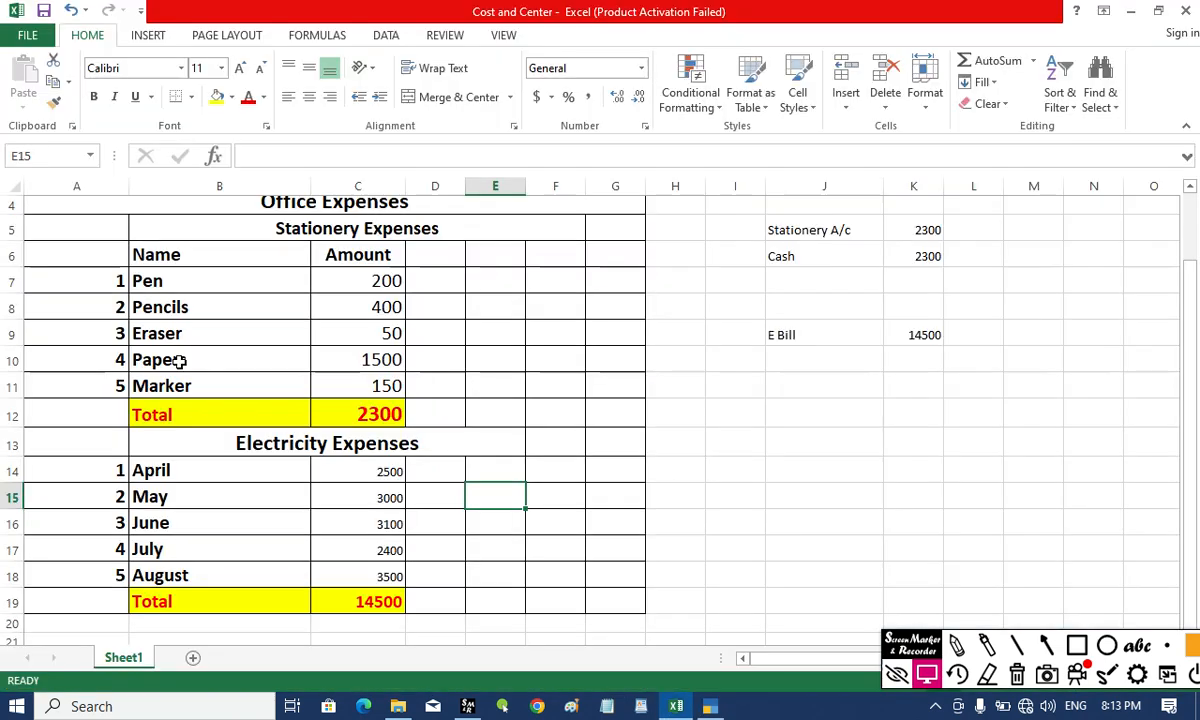
key(alt+Tab)
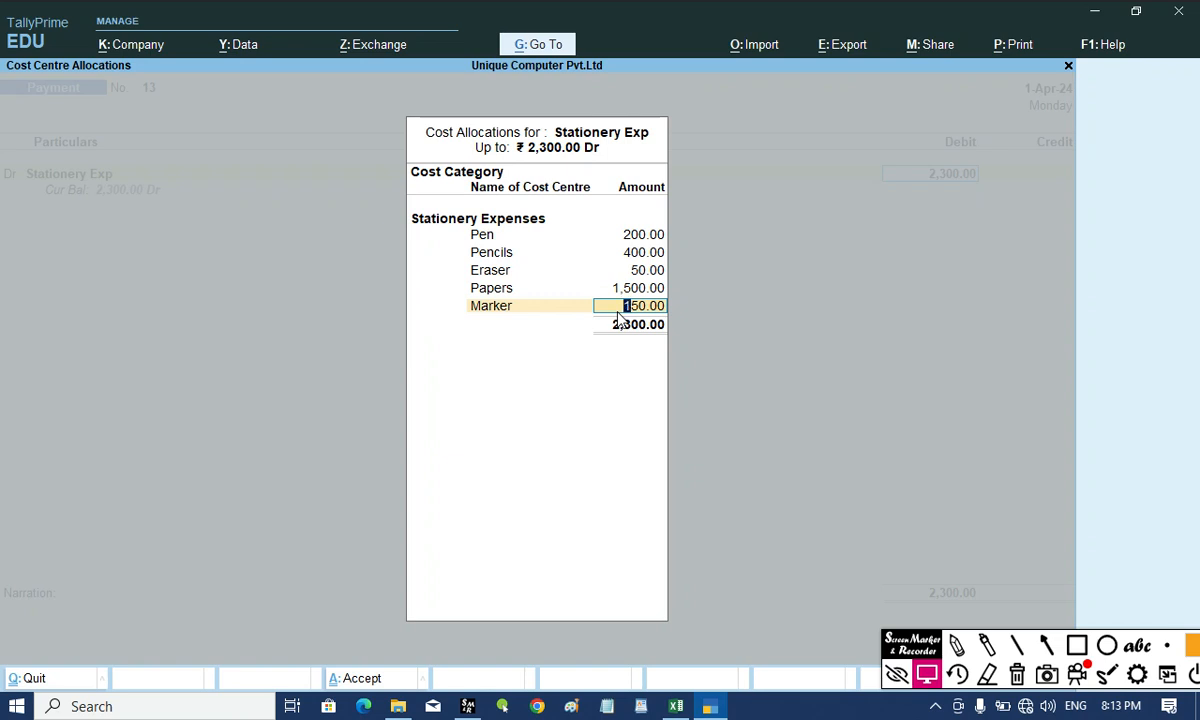
key(Return)
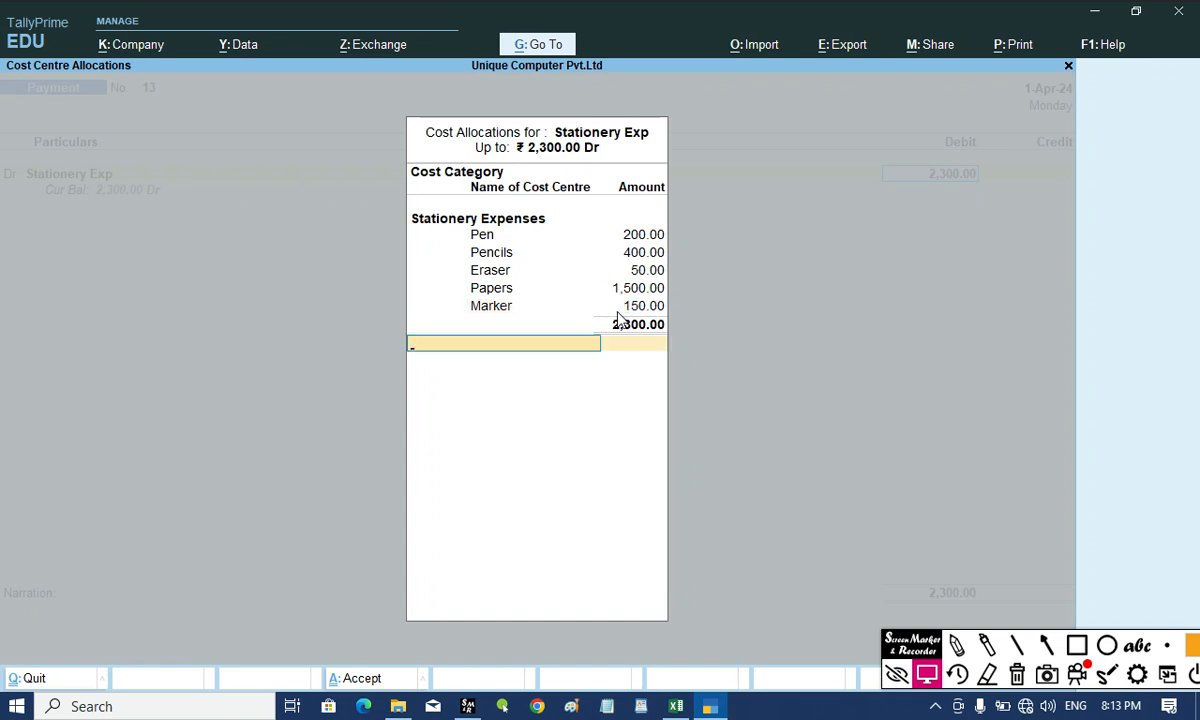
key(Return)
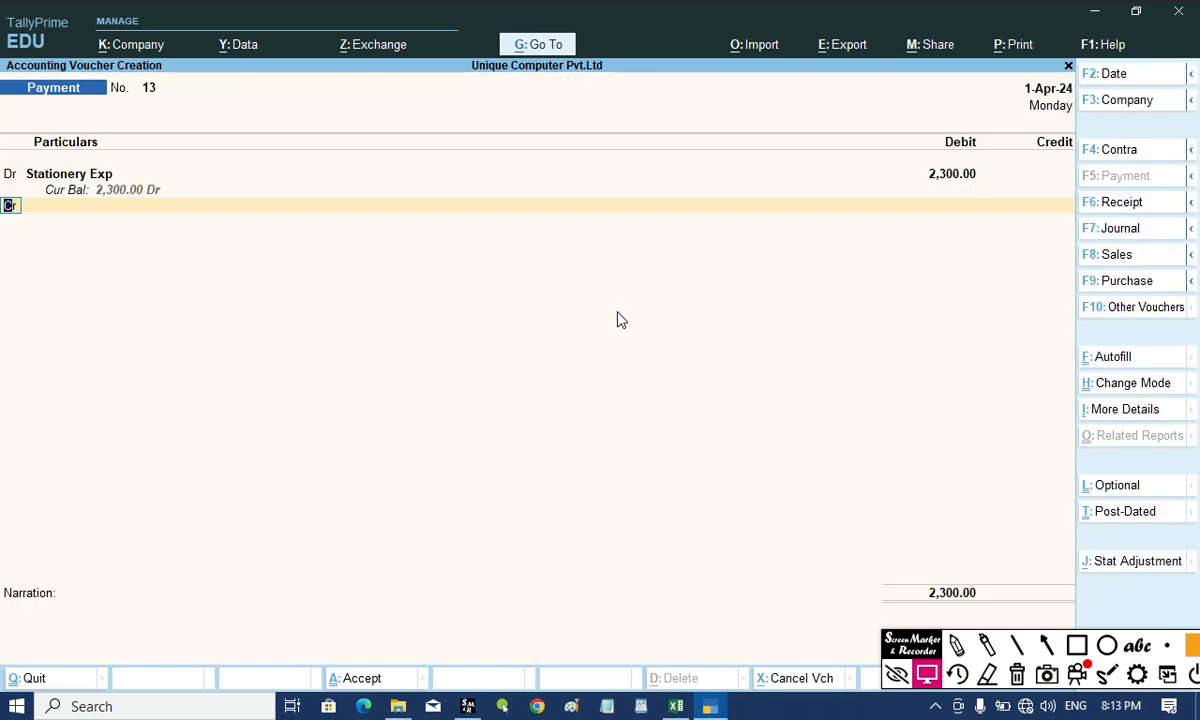
Credit Cash with 2,300 and save the stationery payment voucher without a narration.
key(Return)
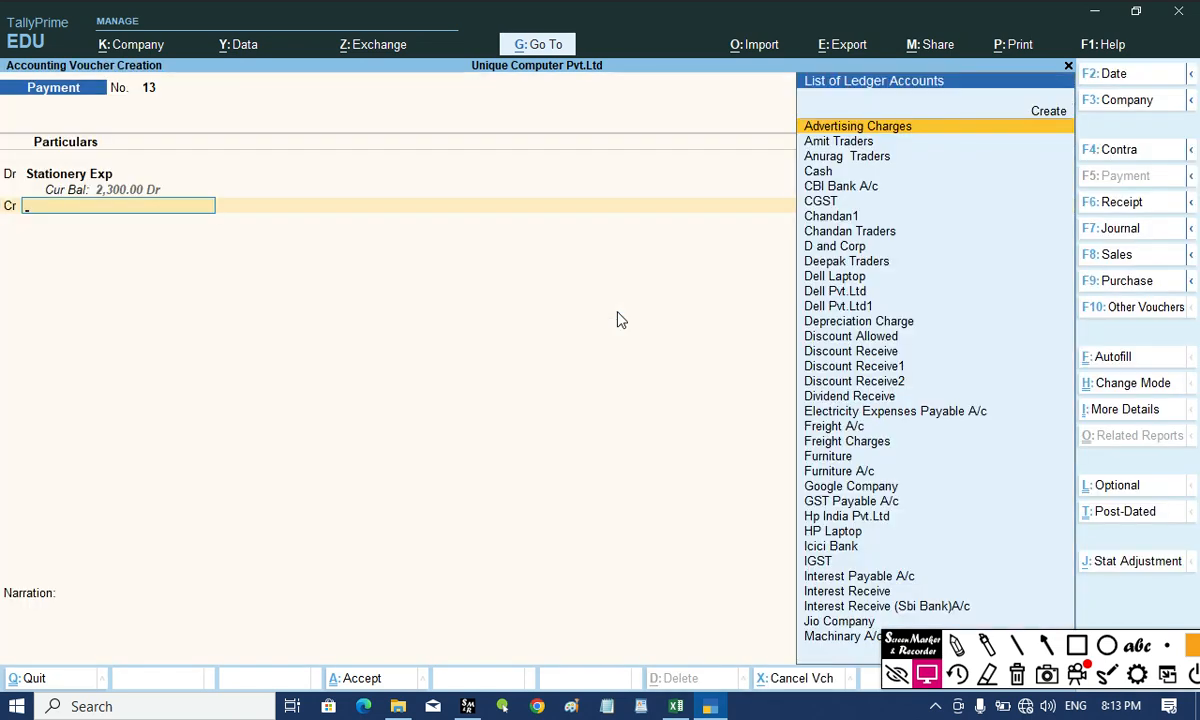
text(Cas)
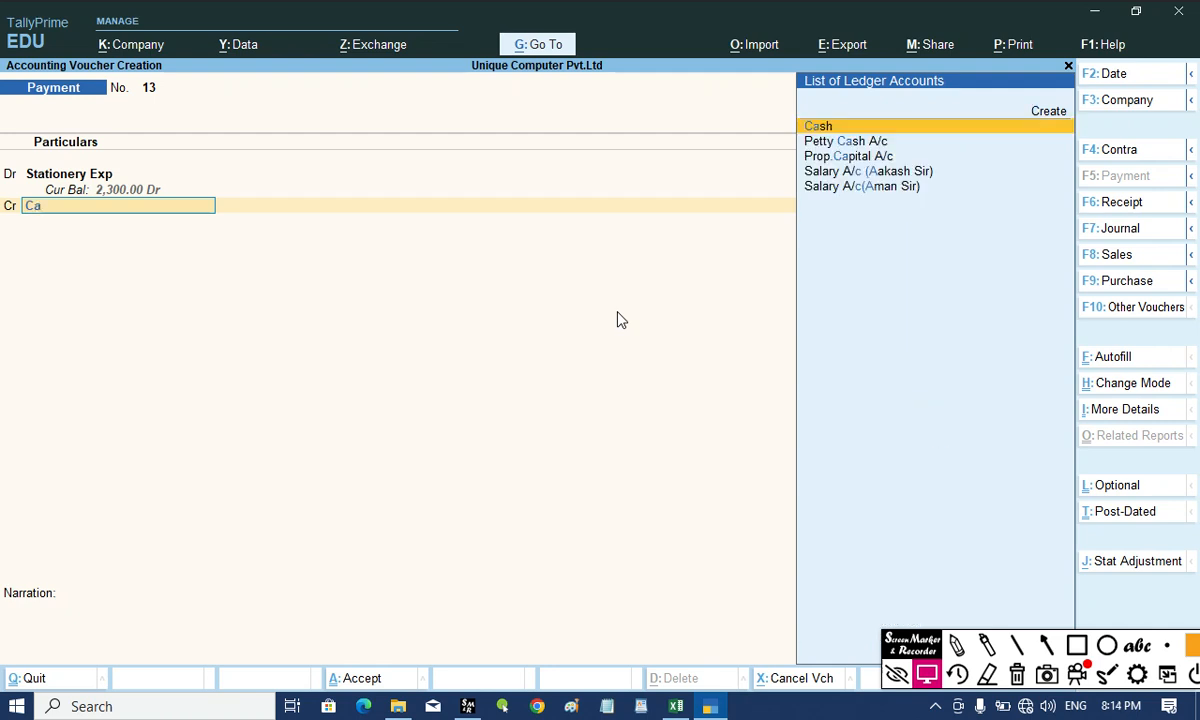
key(Return)
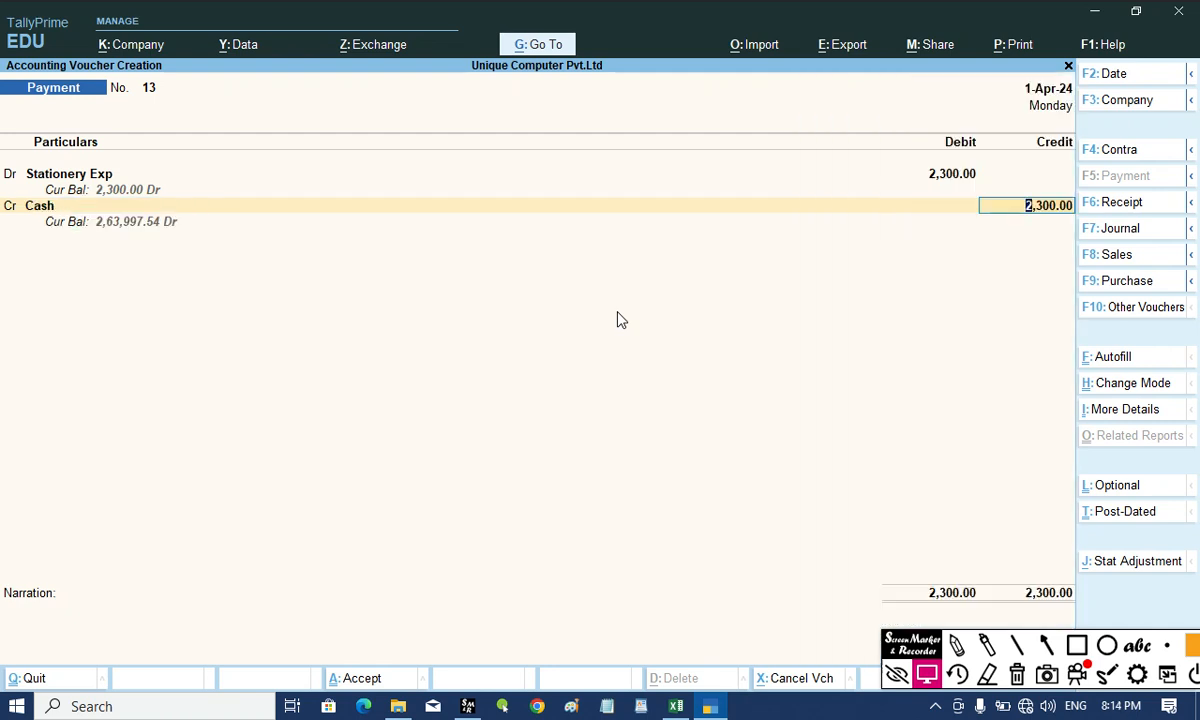
key(Return)
key(Return)
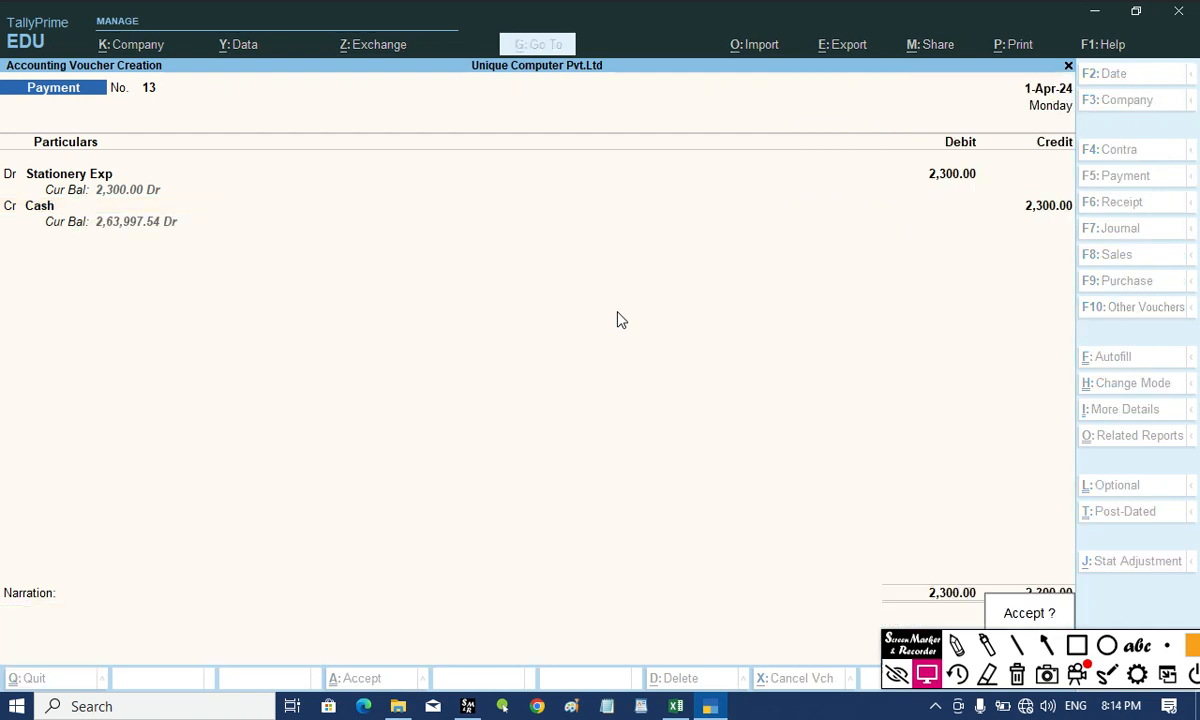
key(Return)
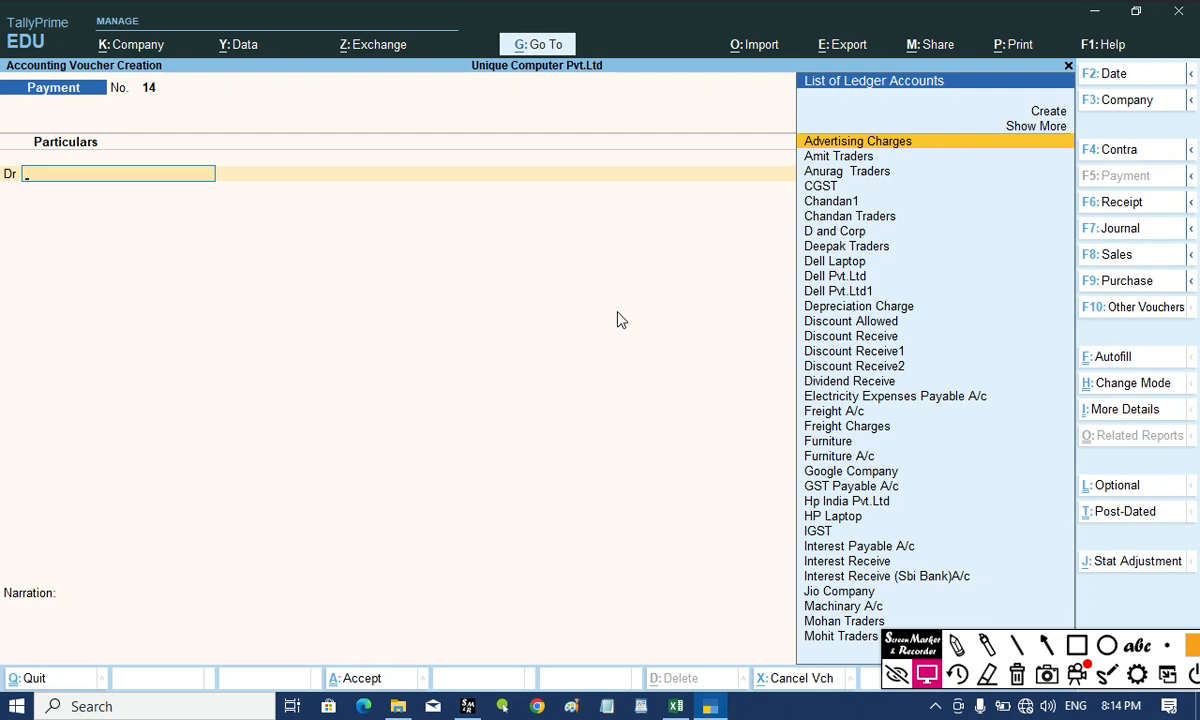
Reopen the saved stationery payment voucher and examine its cost centre breakdown in an enlarged print preview.
key(Page_Up)
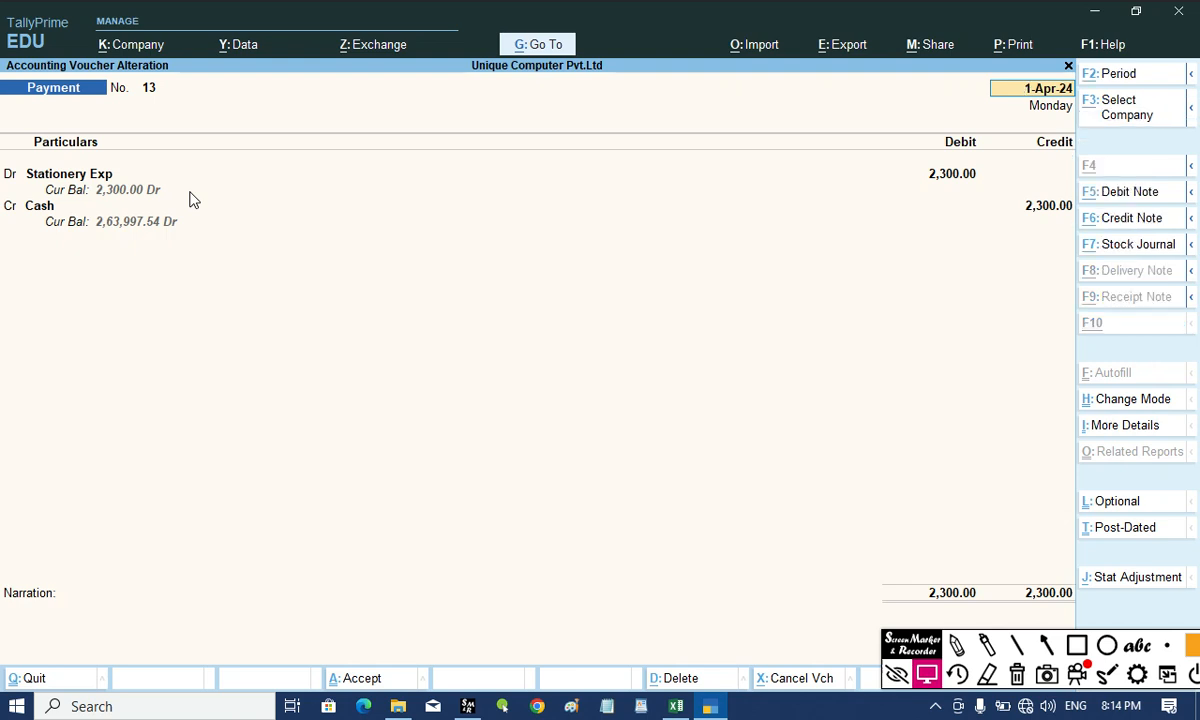
key(alt+p)
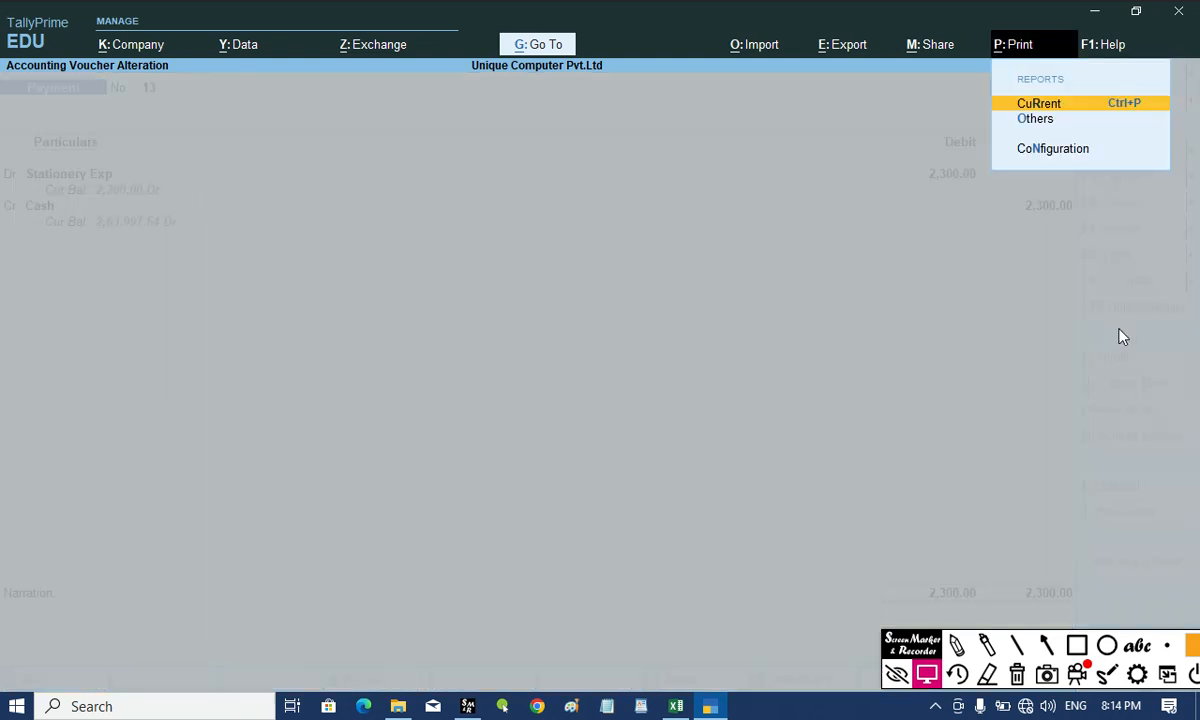
click(1112, 110)
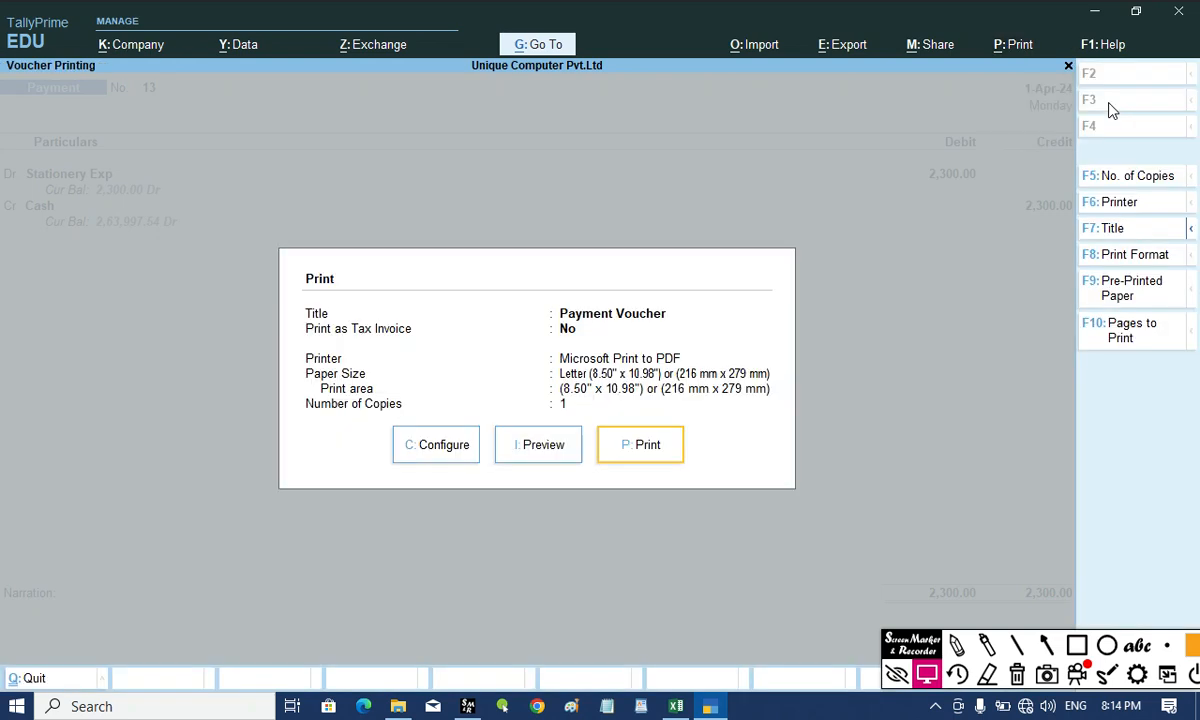
click(536, 447)
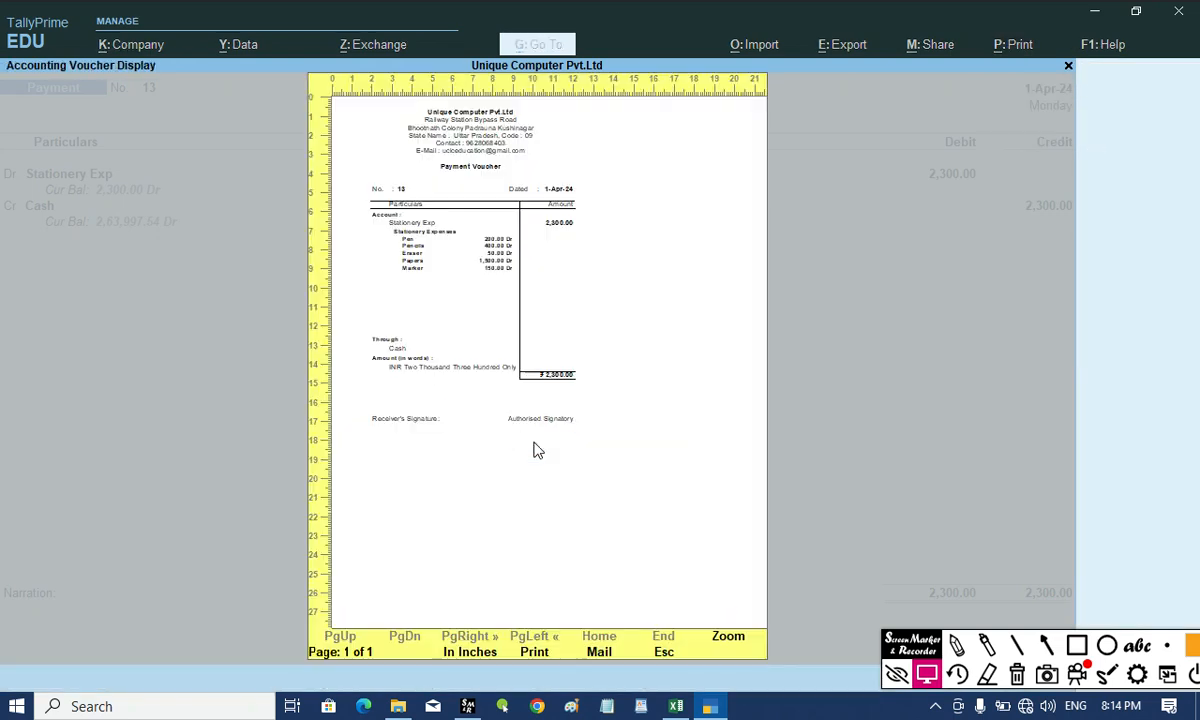
click(728, 637)
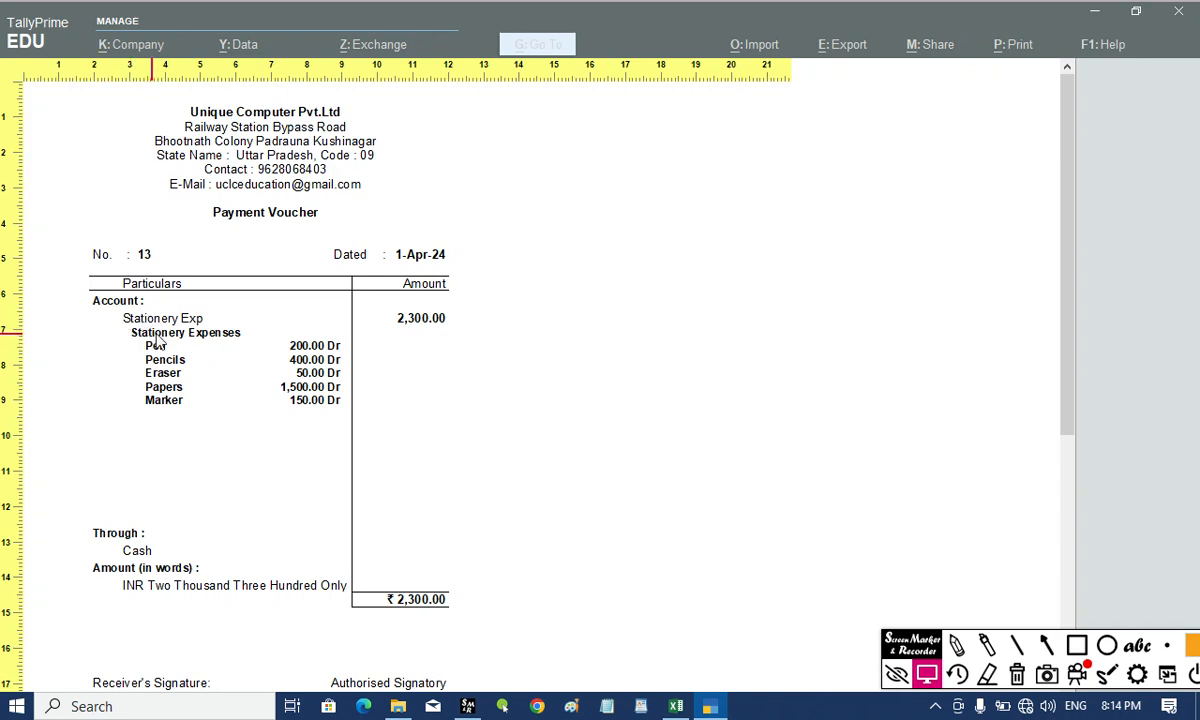